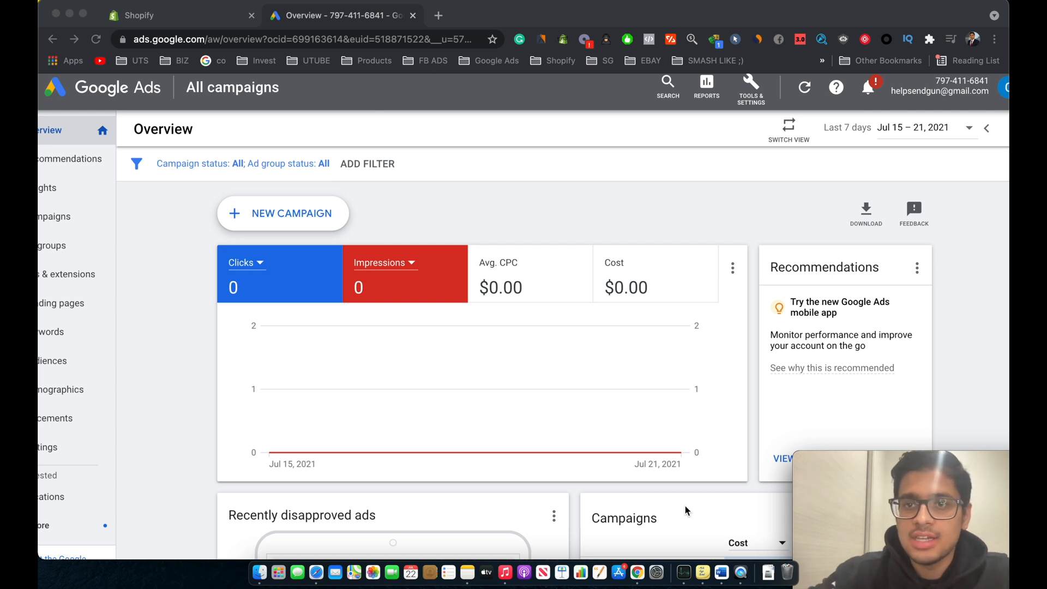
Step: Open the Conversions page and start a new conversion action for website conversions
{"action": "left_click", "coordinate": [744, 193]}
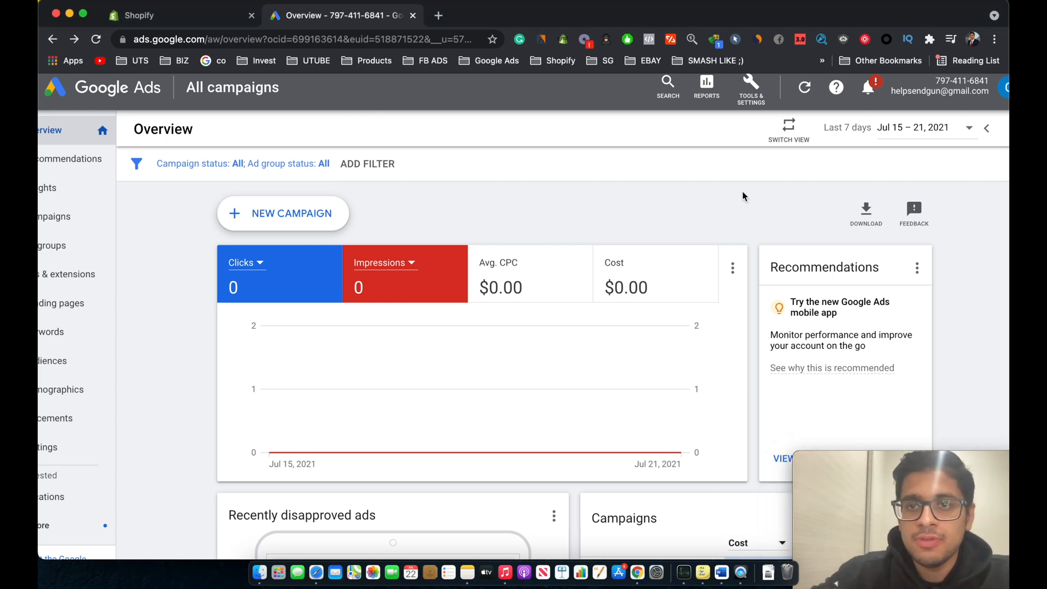
{"action": "left_click", "coordinate": [756, 86]}
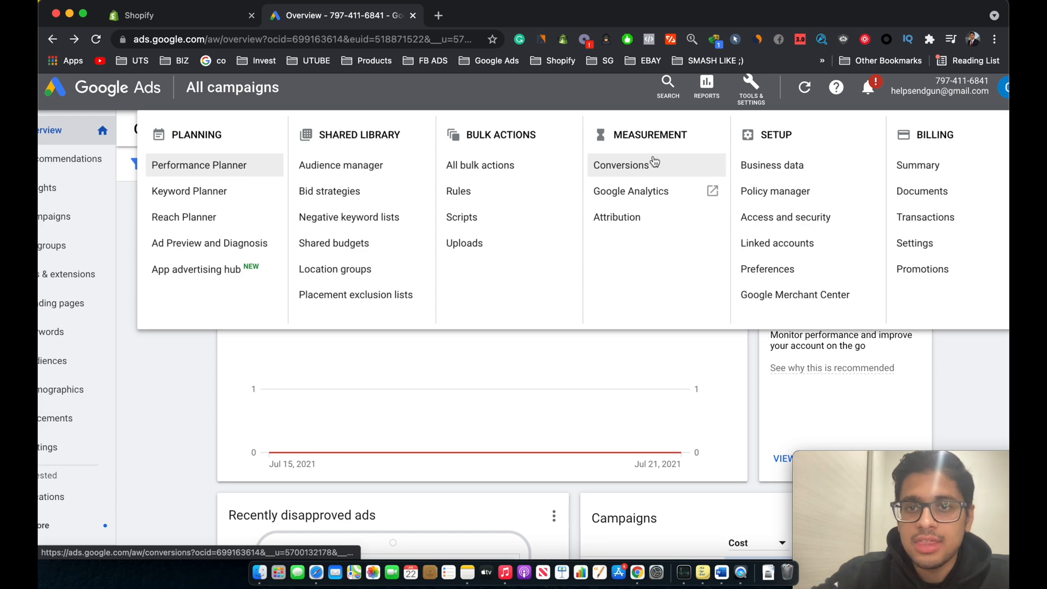
{"action": "left_click", "coordinate": [632, 163]}
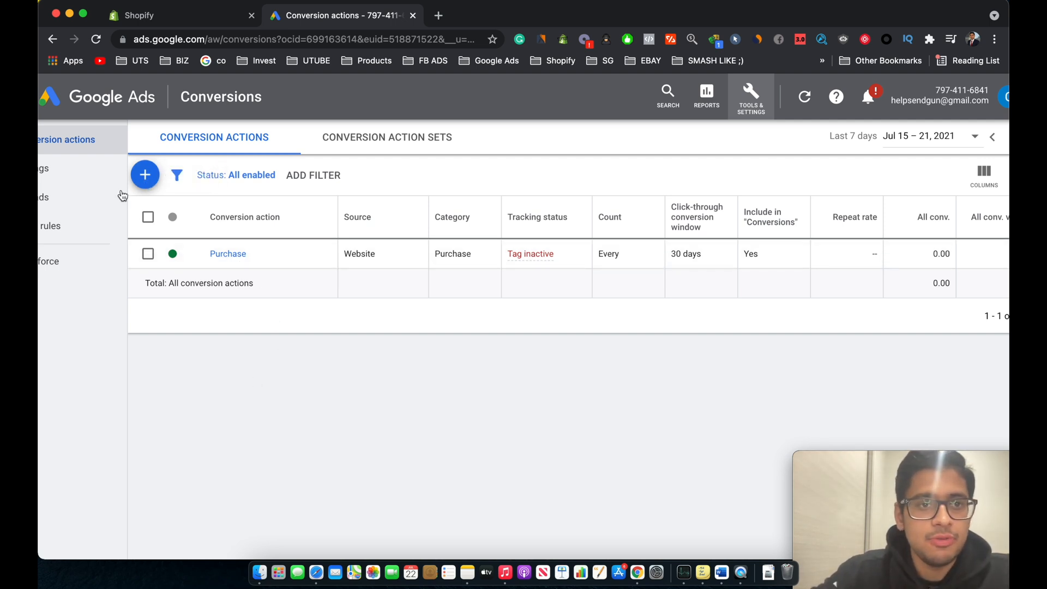
{"action": "left_click", "coordinate": [145, 174]}
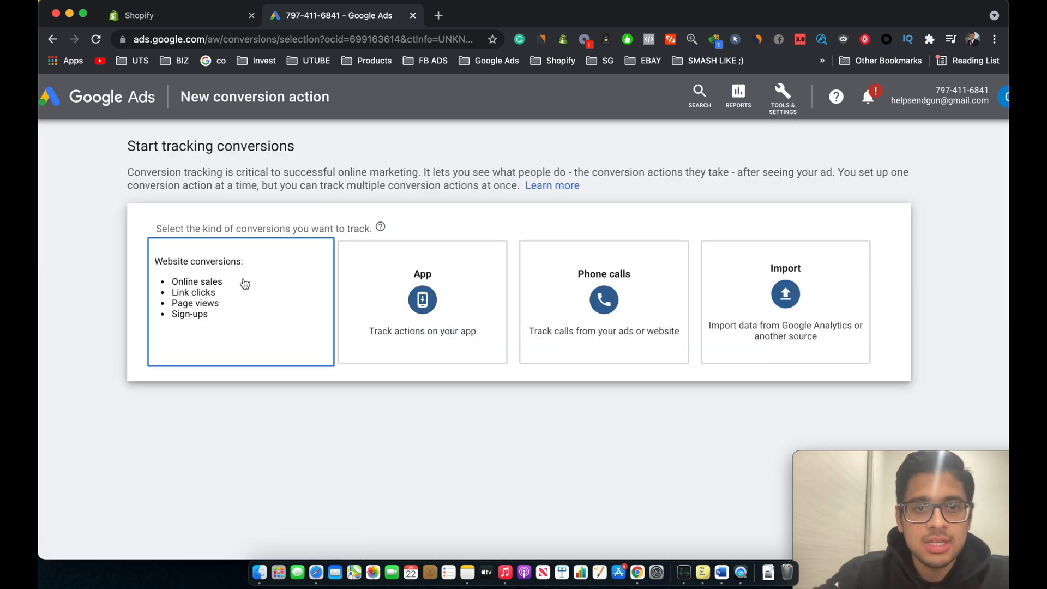
{"action": "left_click", "coordinate": [248, 296]}
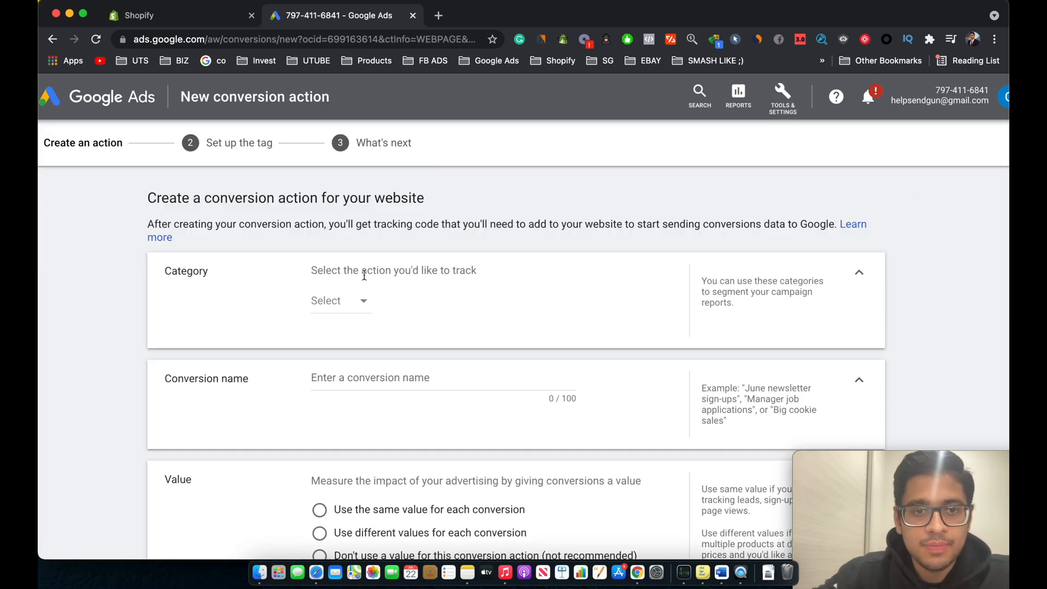
Step: Set the conversion category to Purchase and name the conversion action "Purchase - BabyAlley"
{"action": "left_click", "coordinate": [361, 299]}
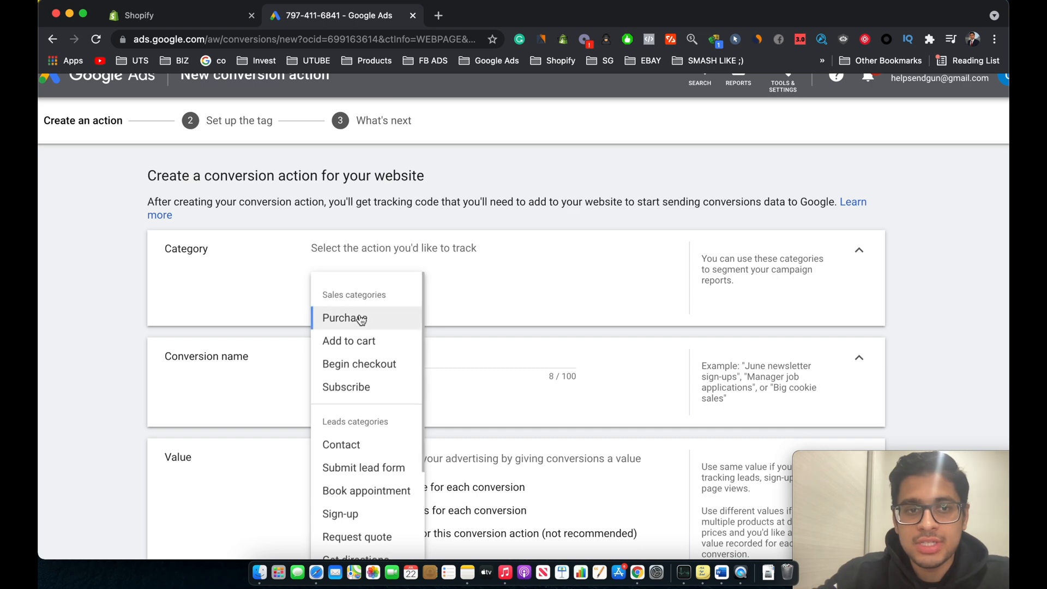
{"action": "left_click", "coordinate": [362, 318]}
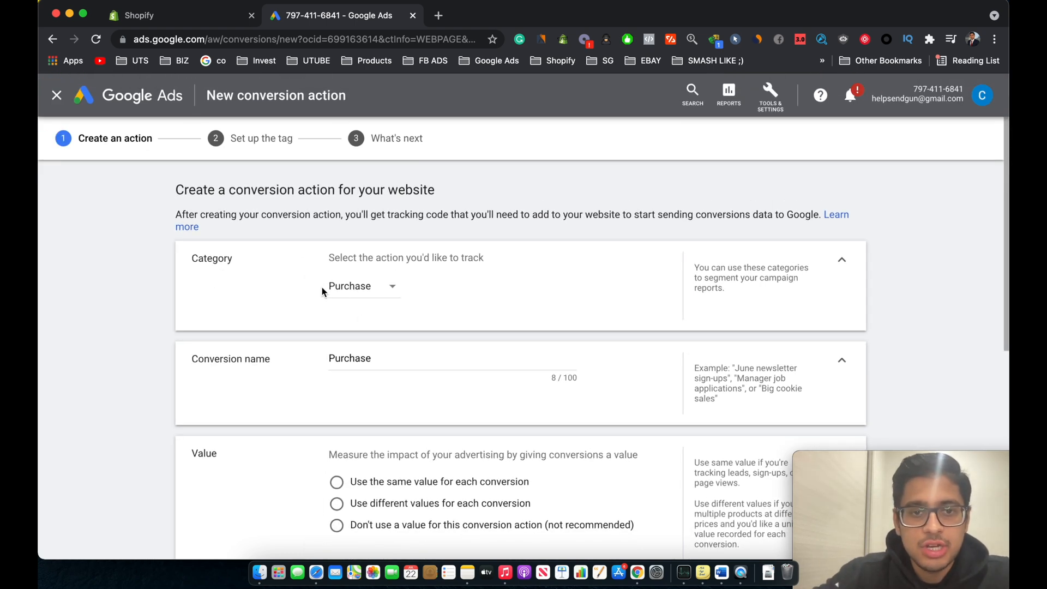
{"action": "scroll", "coordinate": [346, 304], "scroll_direction": "down", "scroll_amount": 2}
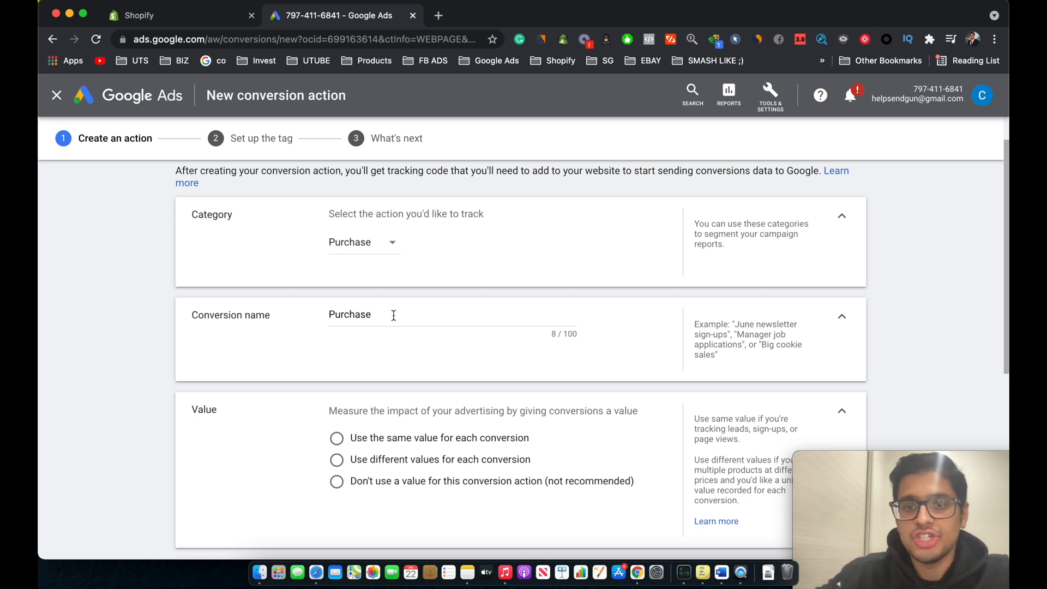
{"action": "left_click", "coordinate": [394, 316]}
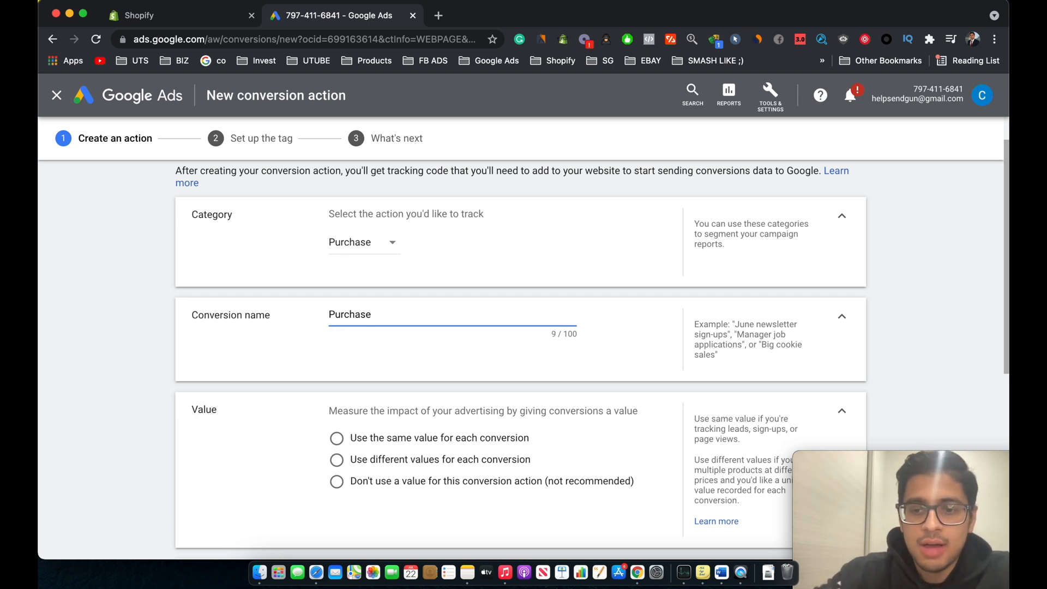
{"action": "type", "text": "- "}
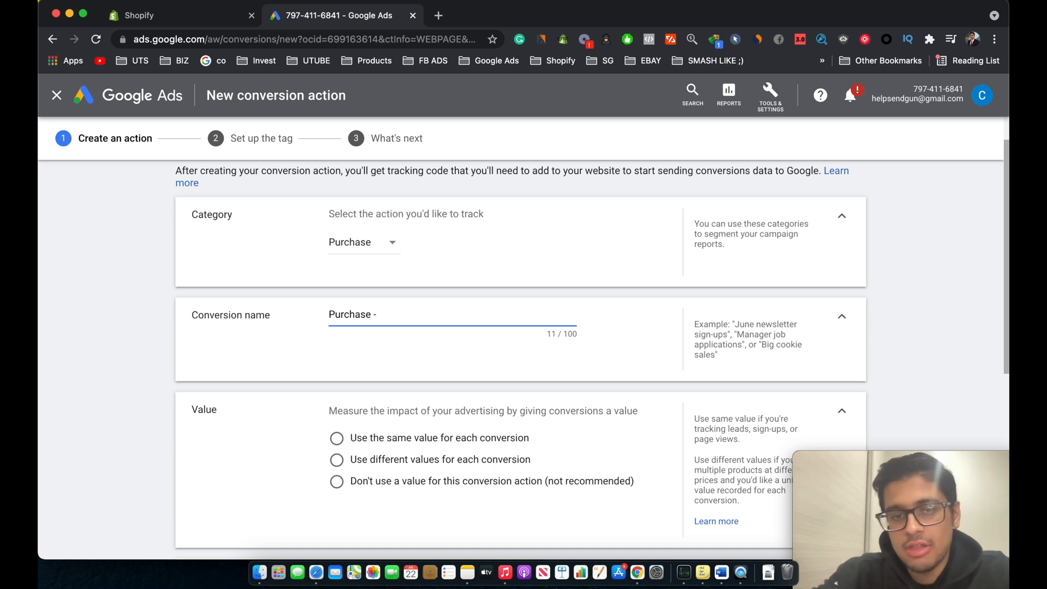
{"action": "type", "text": "BabyAlle"}
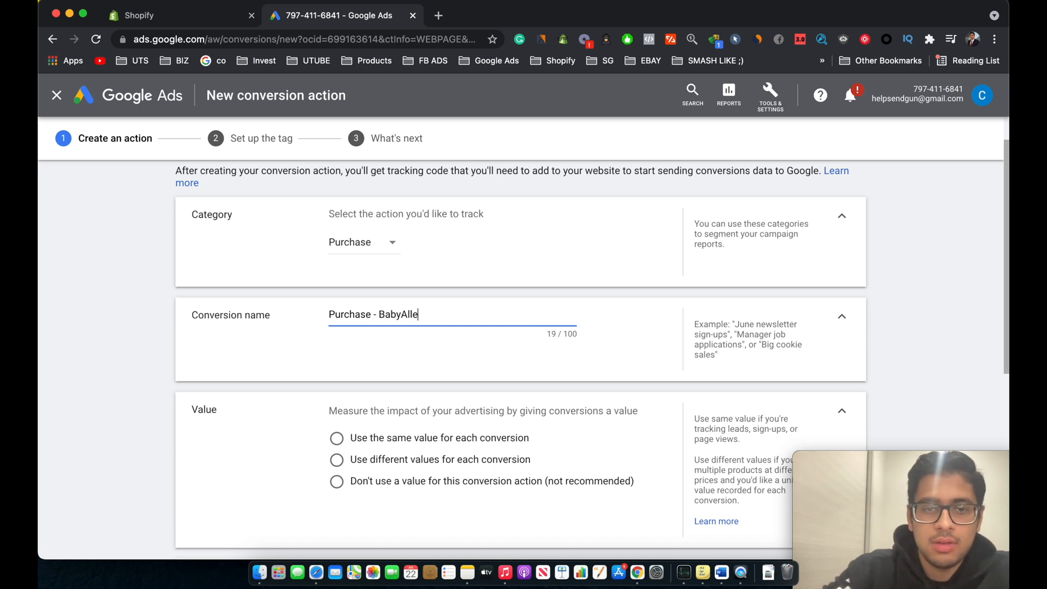
{"action": "type", "text": "y"}
Step: Choose to use different values for each conversion and create the conversion action
{"action": "scroll", "coordinate": [393, 329], "scroll_direction": "down", "scroll_amount": 3}
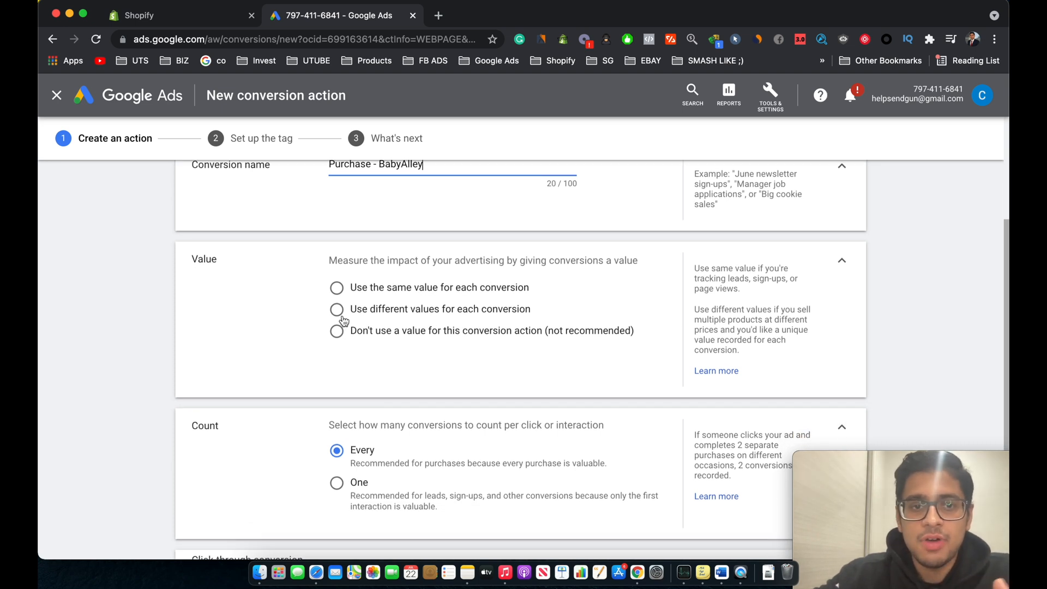
{"action": "left_click", "coordinate": [338, 312]}
{"action": "scroll", "coordinate": [289, 358], "scroll_direction": "down", "scroll_amount": 3}
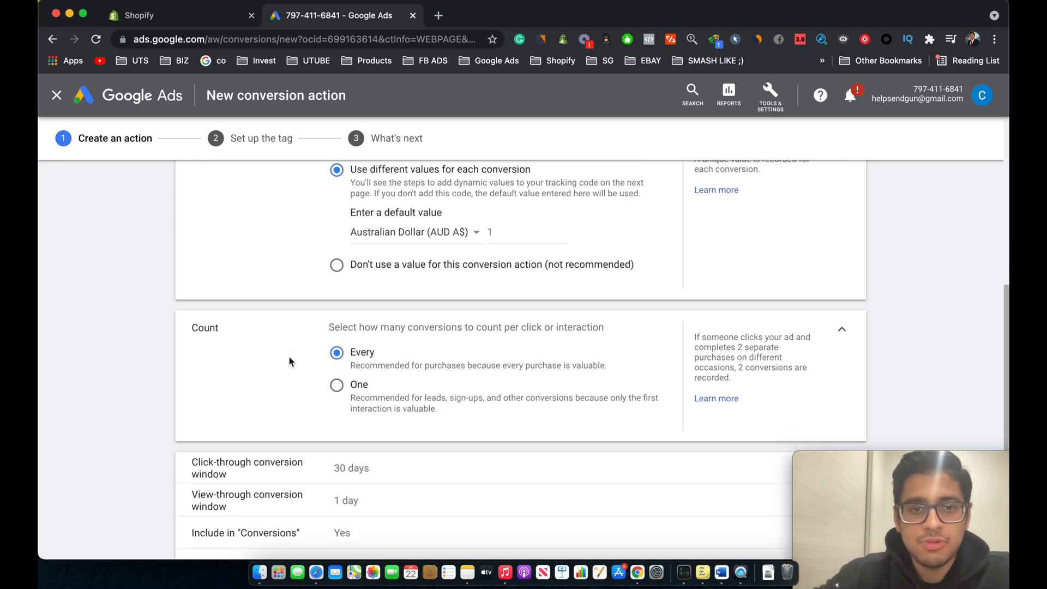
{"action": "scroll", "coordinate": [289, 360], "scroll_direction": "down", "scroll_amount": 2}
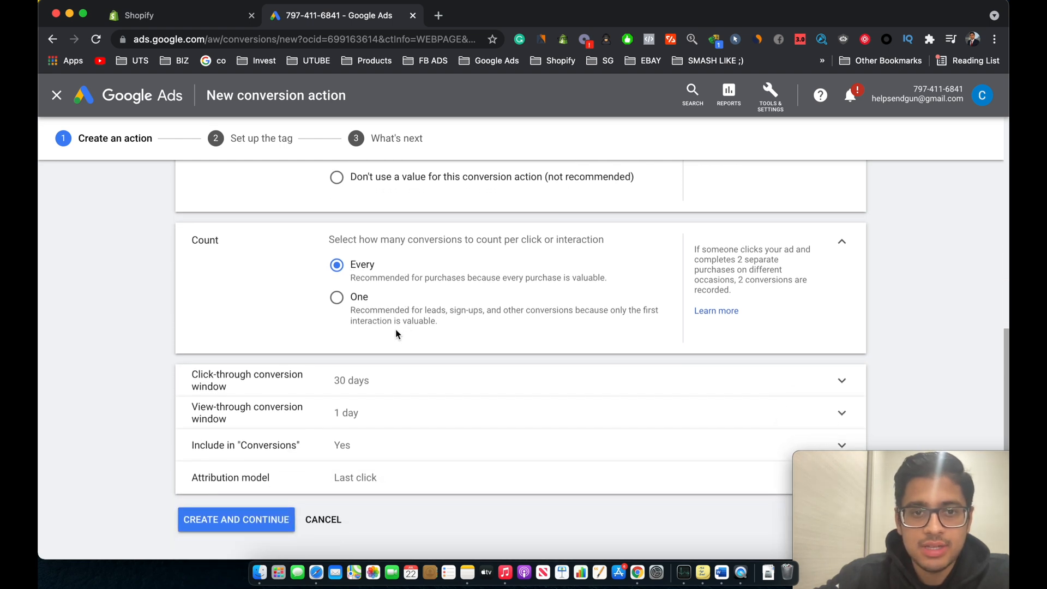
{"action": "scroll", "coordinate": [377, 341], "scroll_direction": "down", "scroll_amount": 1}
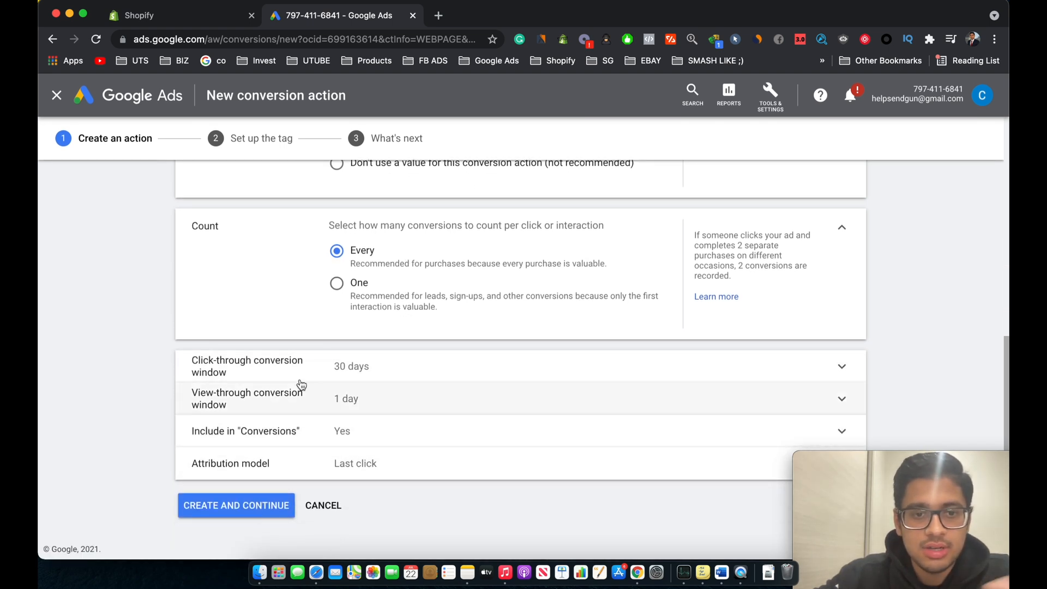
{"action": "left_click", "coordinate": [265, 507]}
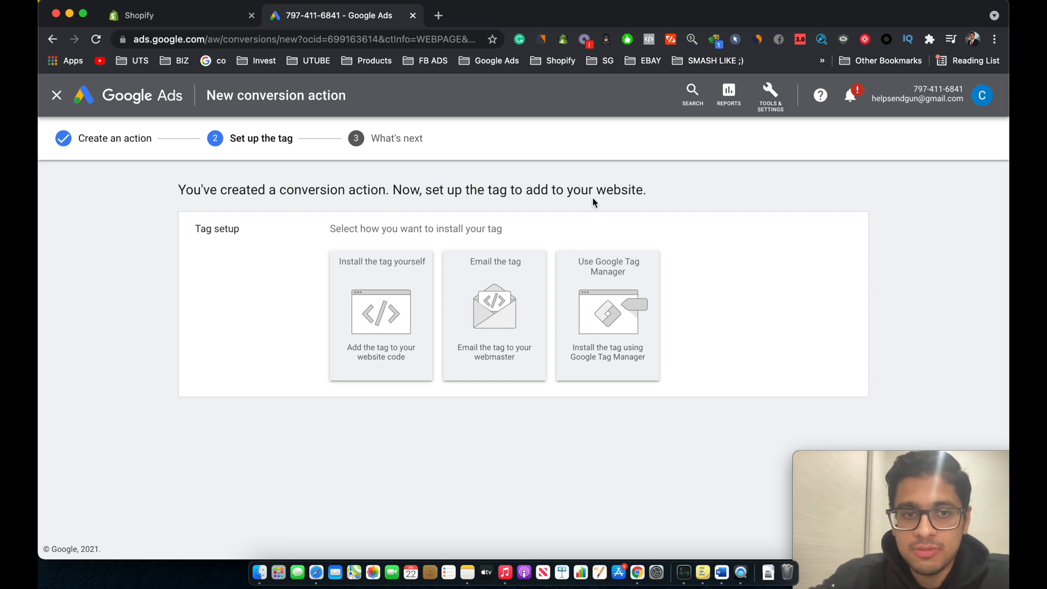
Step: Choose to install the tag with Google Tag Manager and finish the conversion action setup
{"action": "left_click", "coordinate": [595, 310]}
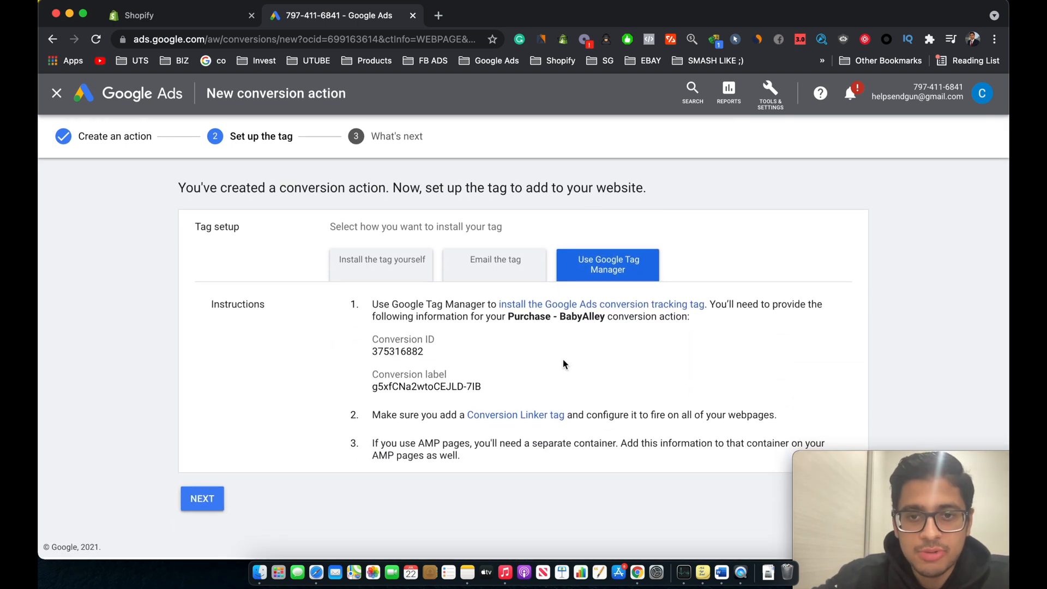
{"action": "left_click", "coordinate": [219, 494]}
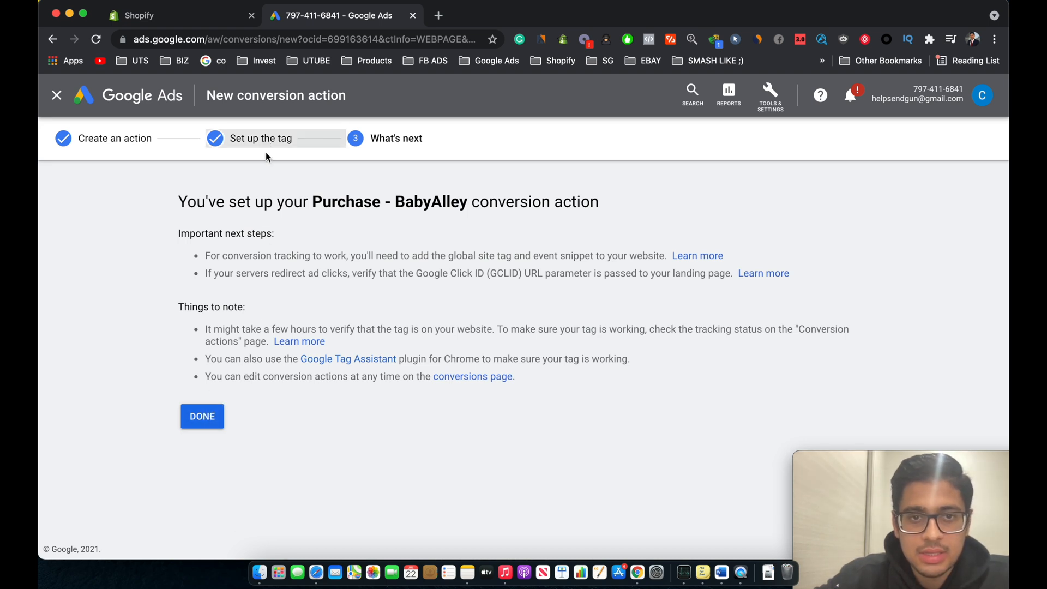
{"action": "left_click", "coordinate": [204, 421]}
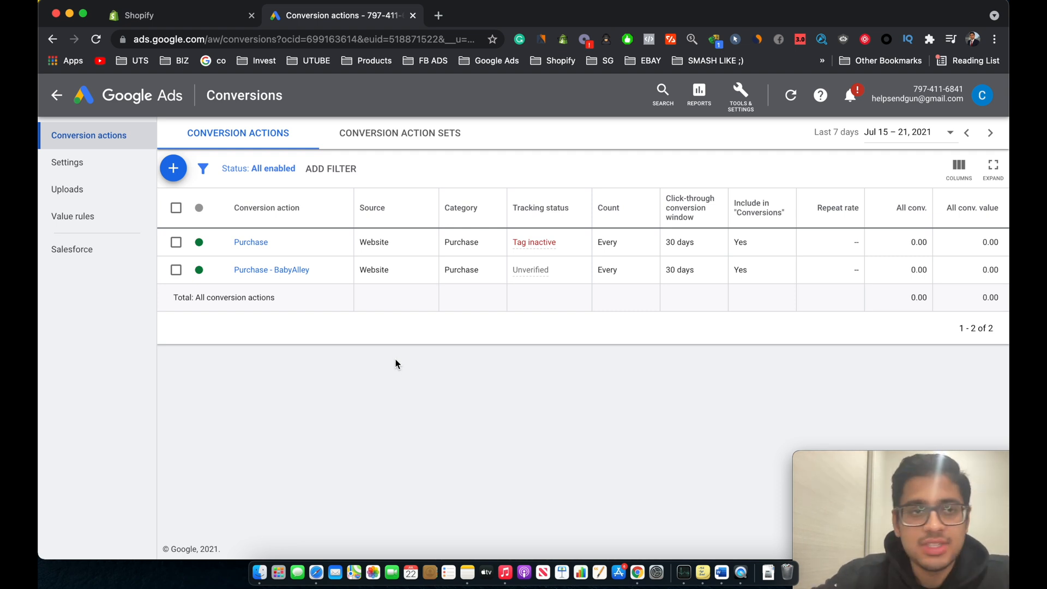
Step: Switch to the Shopify store admin, open the Shopify App Store and search for "google tag installer"
{"action": "left_click", "coordinate": [190, 15]}
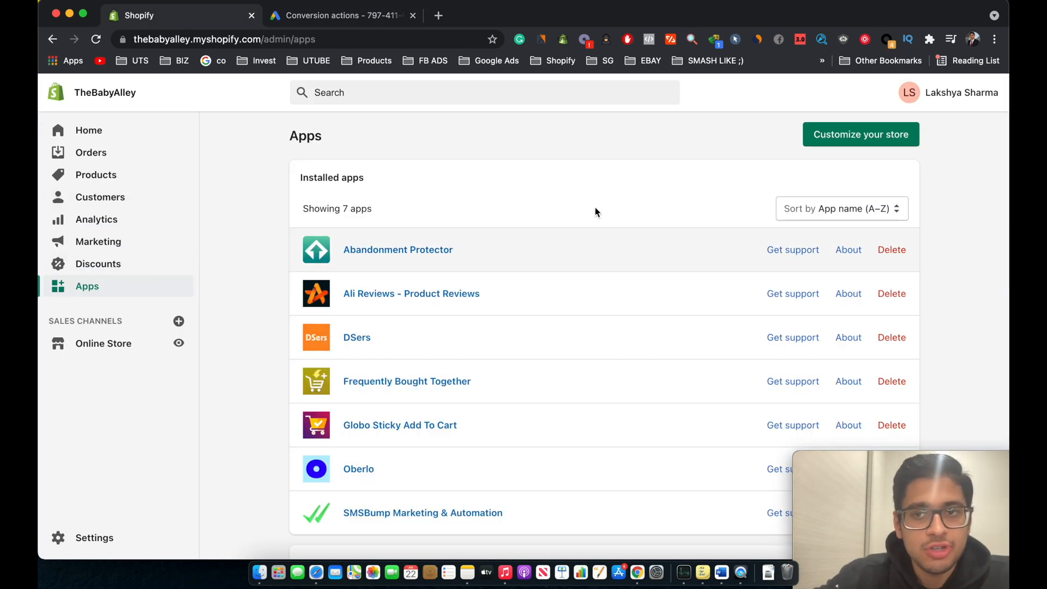
{"action": "left_click", "coordinate": [893, 134]}
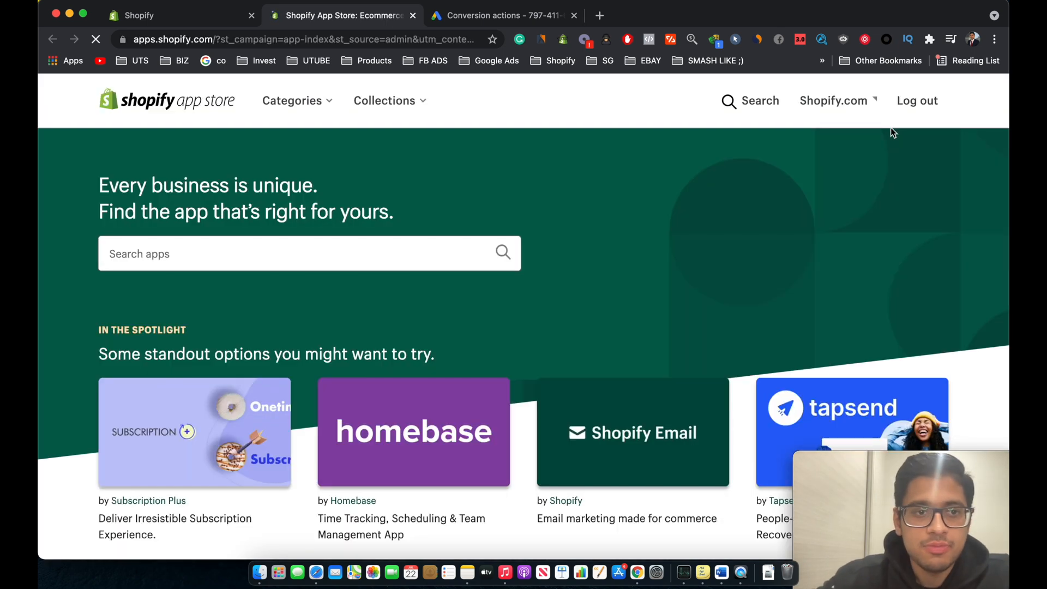
{"action": "left_click", "coordinate": [353, 250]}
{"action": "type", "text": "google t"}
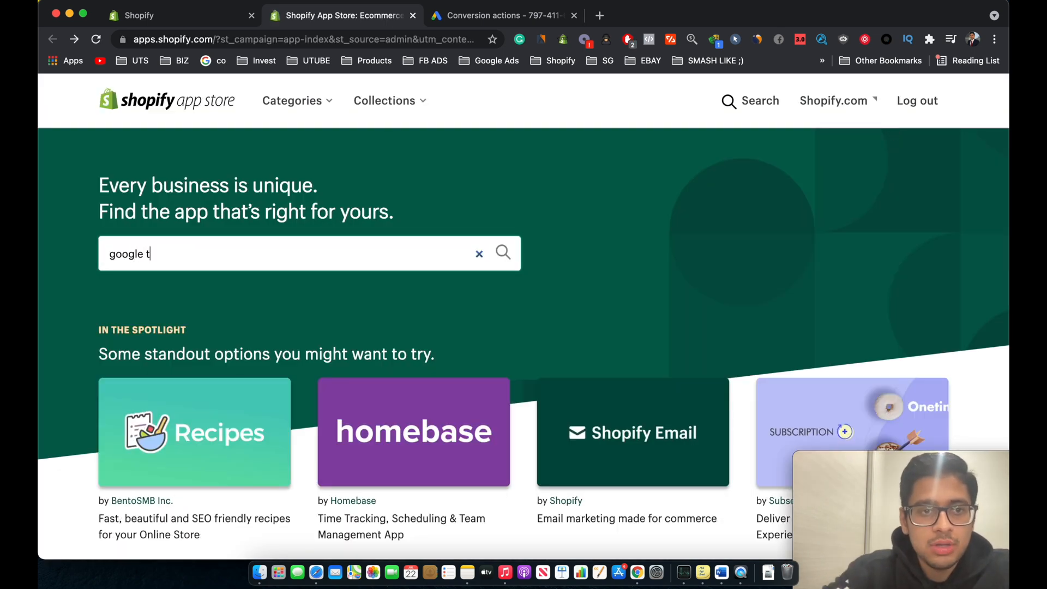
{"action": "type", "text": "ag installer"}
{"action": "key", "text": "Return"}
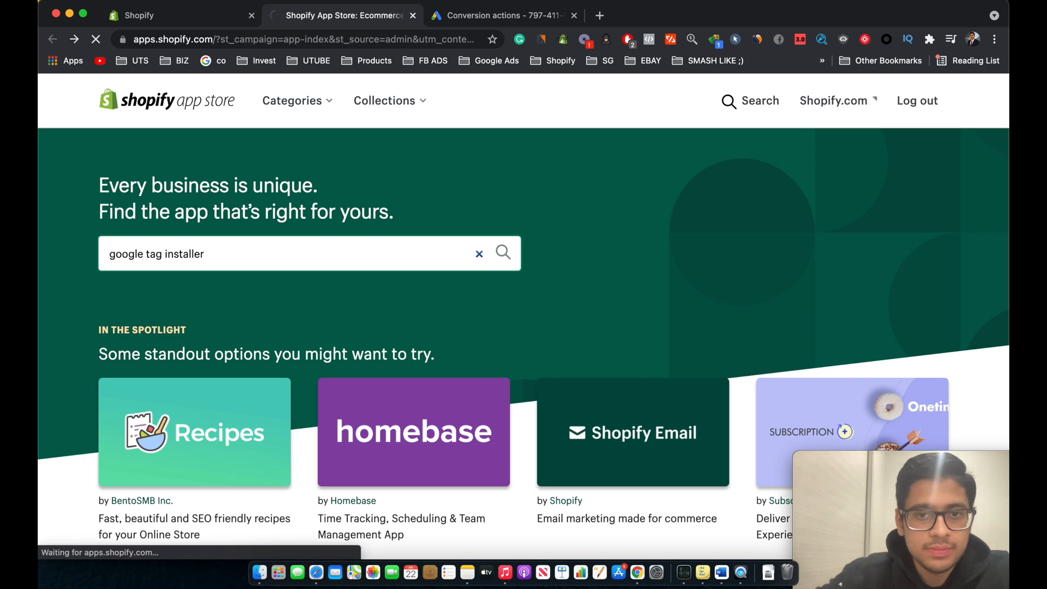
Step: Open the Google channel app listing from the results and add the app
{"action": "scroll", "coordinate": [421, 402], "scroll_direction": "down", "scroll_amount": 2}
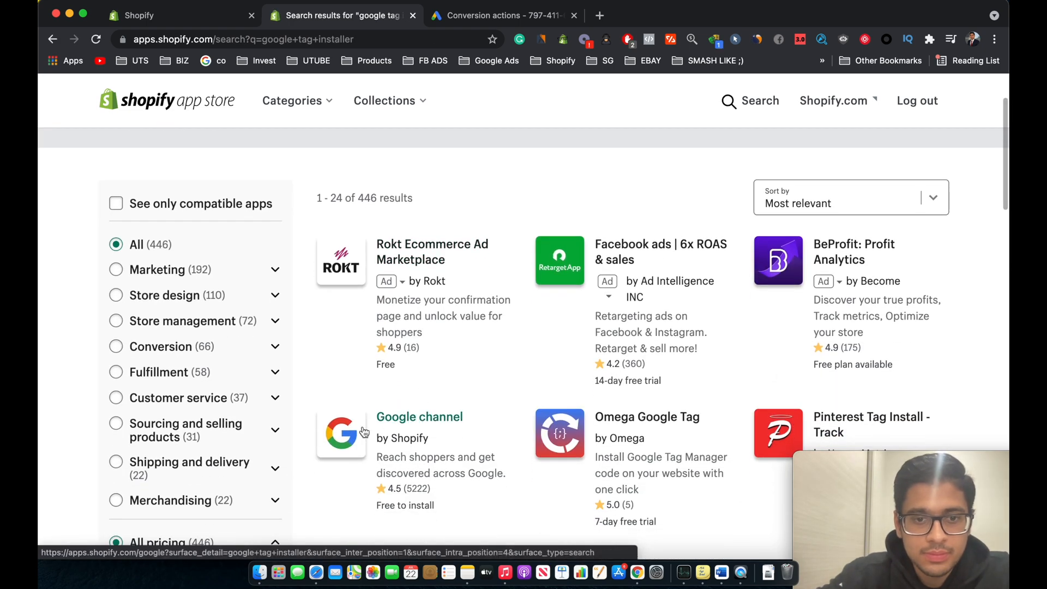
{"action": "left_click", "coordinate": [329, 434]}
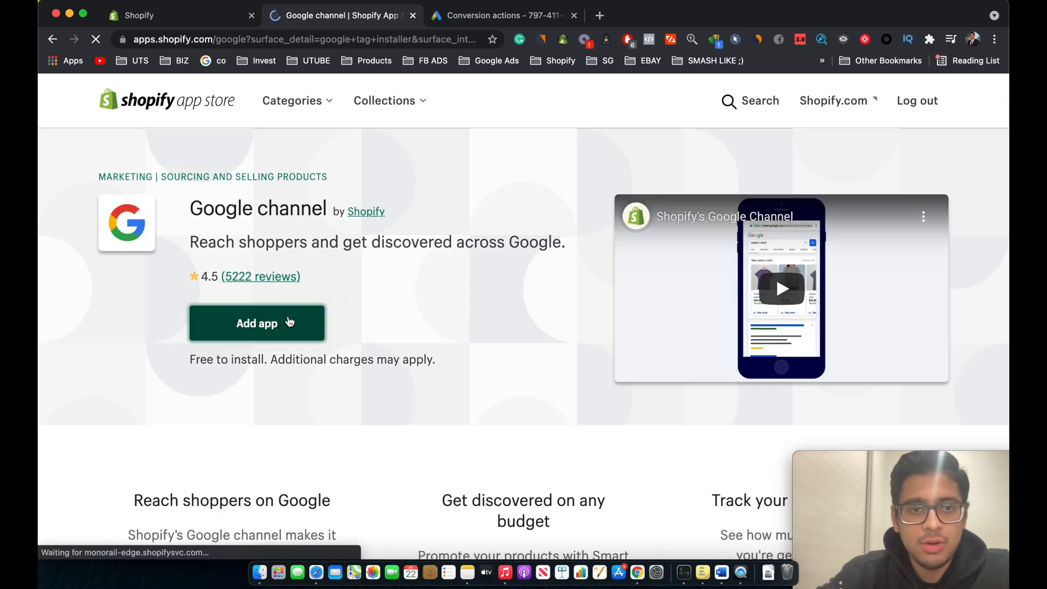
{"action": "left_click", "coordinate": [290, 323]}
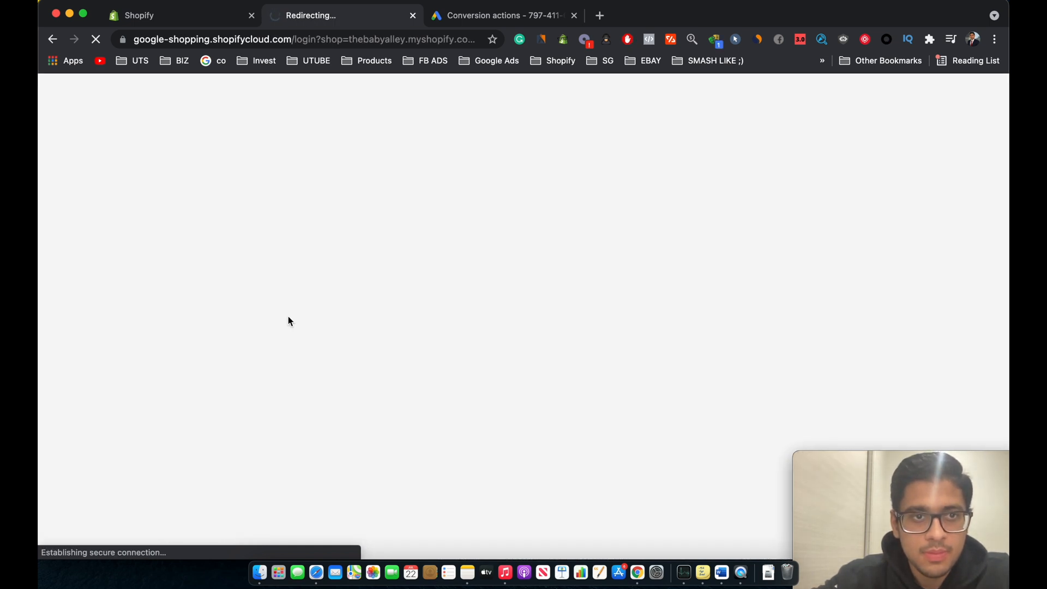
Step: Authorize adding the Google sales channel to the store and connect the Google account
{"action": "left_click", "coordinate": [164, 174]}
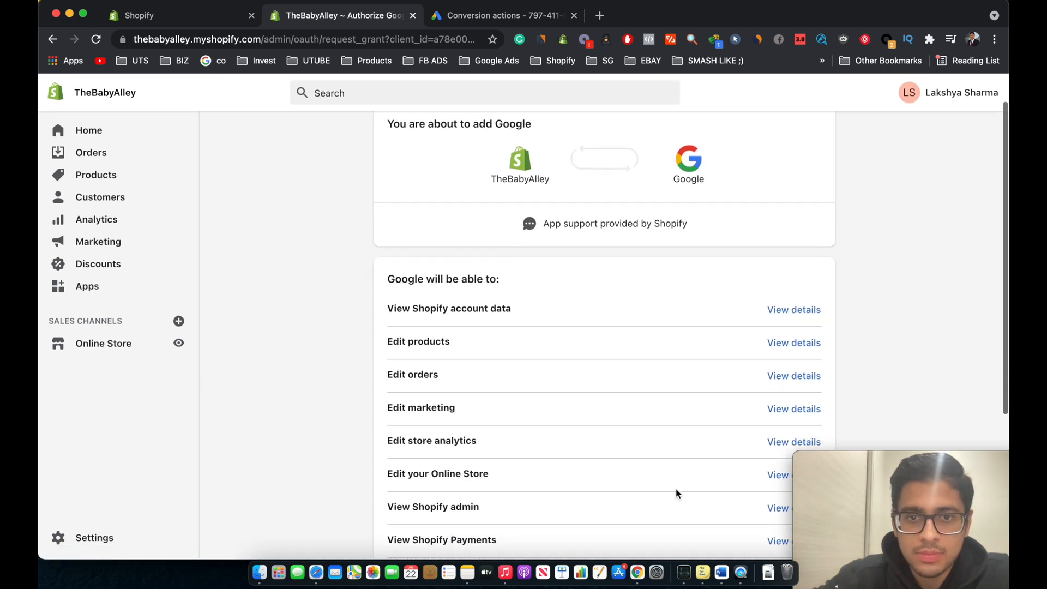
{"action": "scroll", "coordinate": [676, 489], "scroll_direction": "down", "scroll_amount": 5}
{"action": "left_click", "coordinate": [751, 468]}
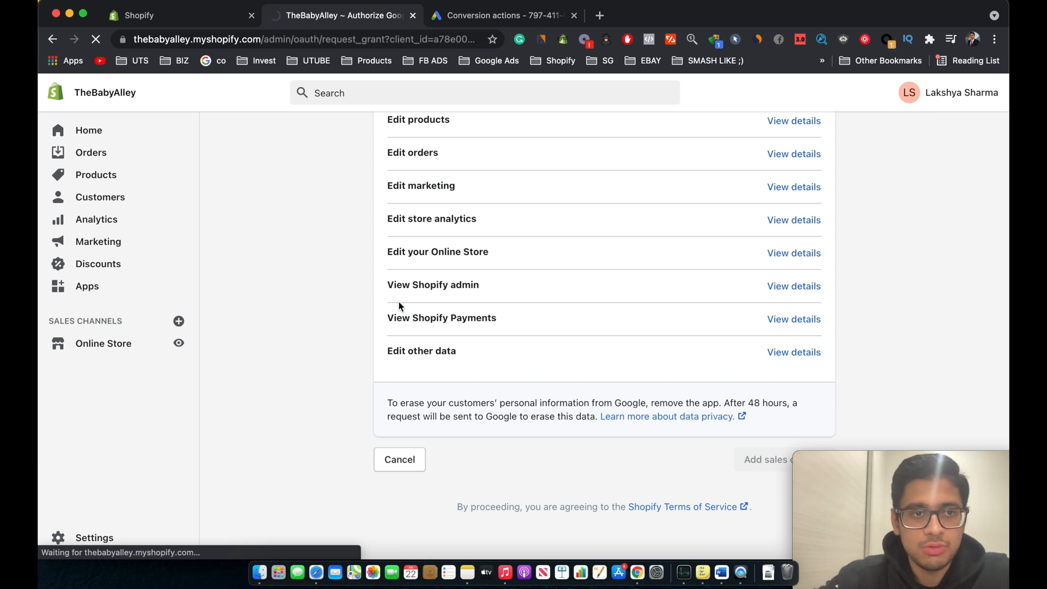
{"action": "left_click", "coordinate": [197, 175]}
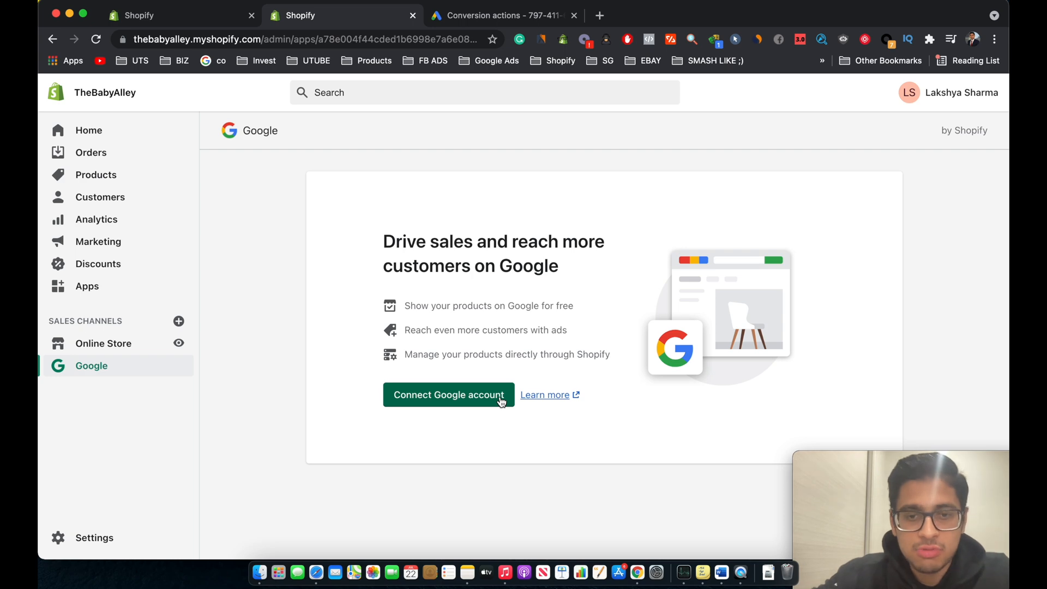
{"action": "left_click", "coordinate": [501, 401]}
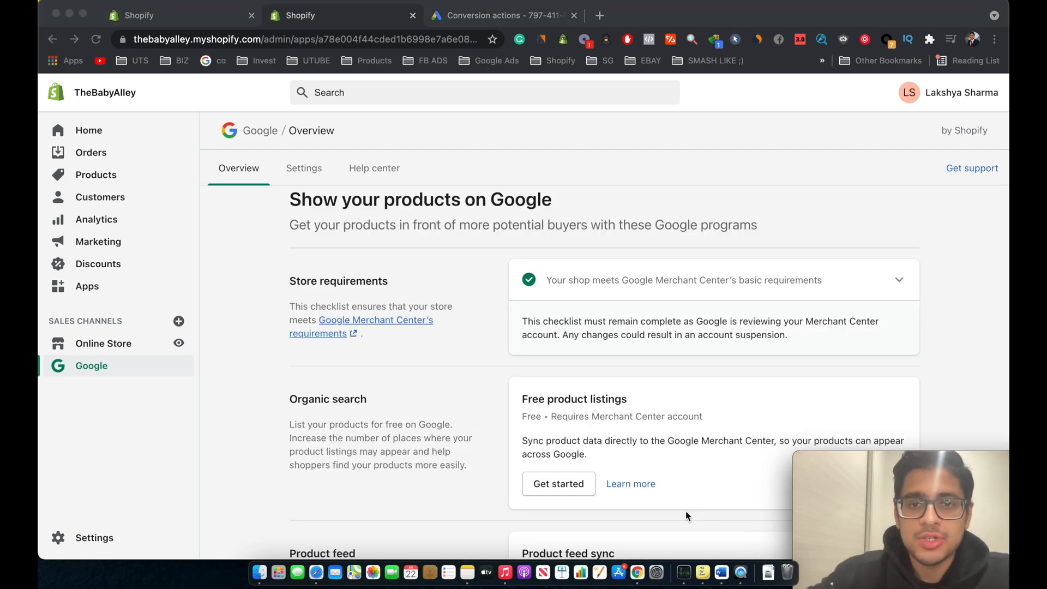
Step: Review the Google channel overview sections and open the channel's settings
{"action": "scroll", "coordinate": [686, 512], "scroll_direction": "down", "scroll_amount": 3}
{"action": "scroll", "coordinate": [686, 512], "scroll_direction": "down", "scroll_amount": 2}
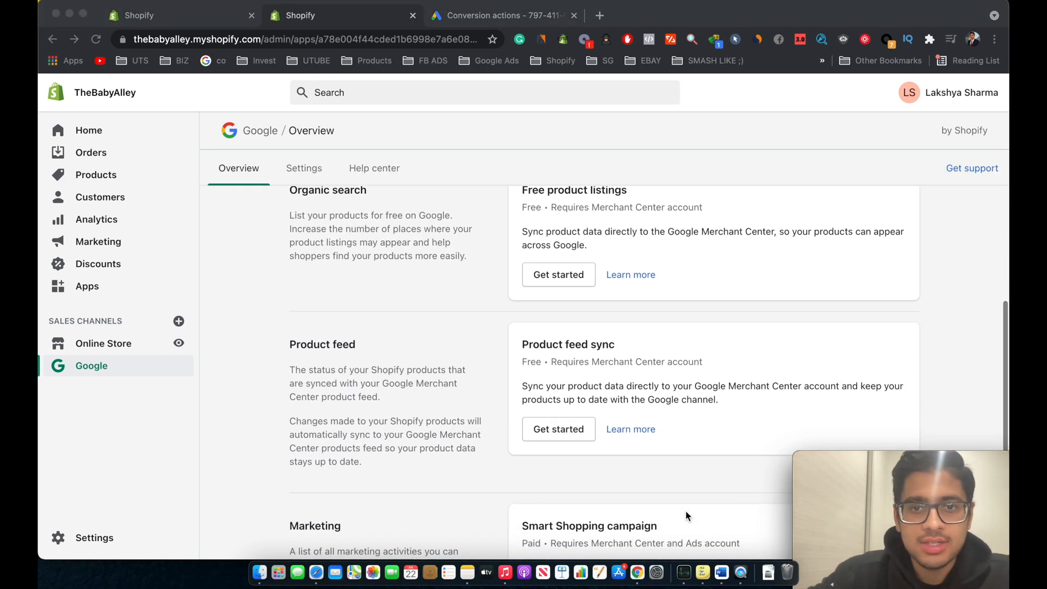
{"action": "scroll", "coordinate": [685, 512], "scroll_direction": "up", "scroll_amount": 5}
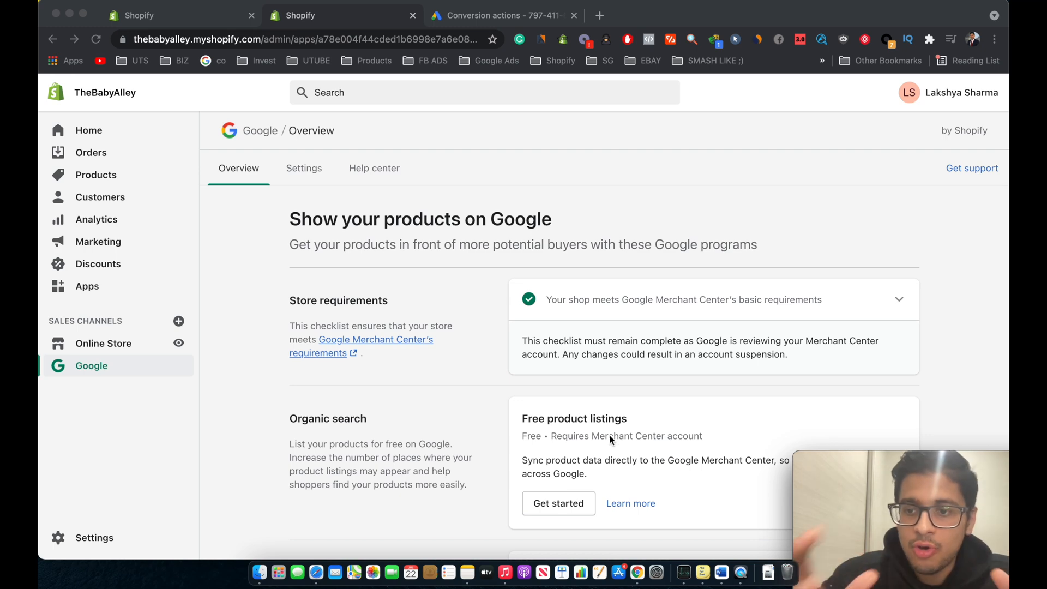
{"action": "scroll", "coordinate": [454, 332], "scroll_direction": "down", "scroll_amount": 7}
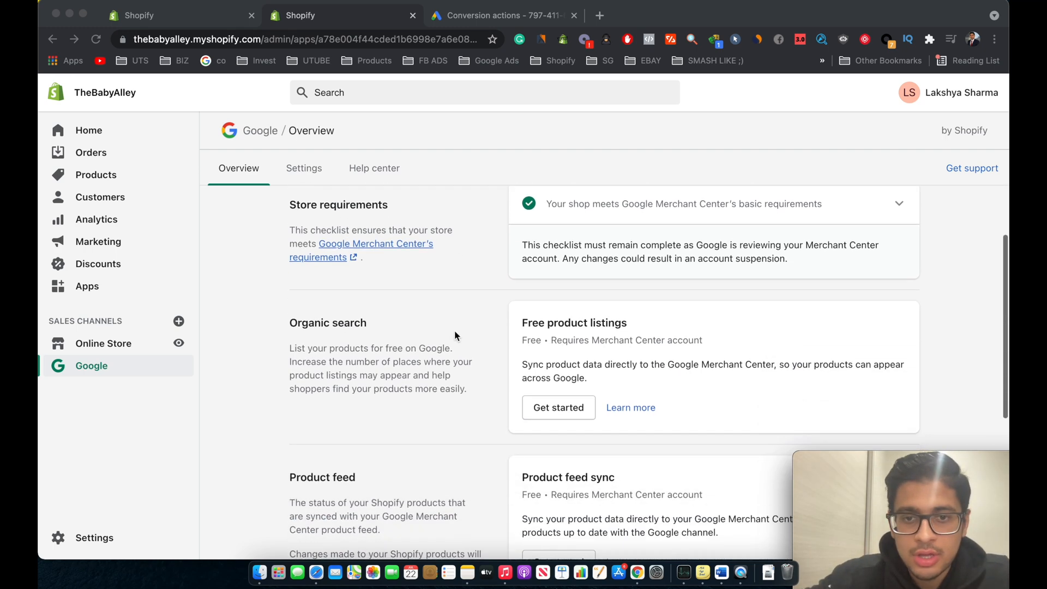
{"action": "scroll", "coordinate": [474, 391], "scroll_direction": "up", "scroll_amount": 7}
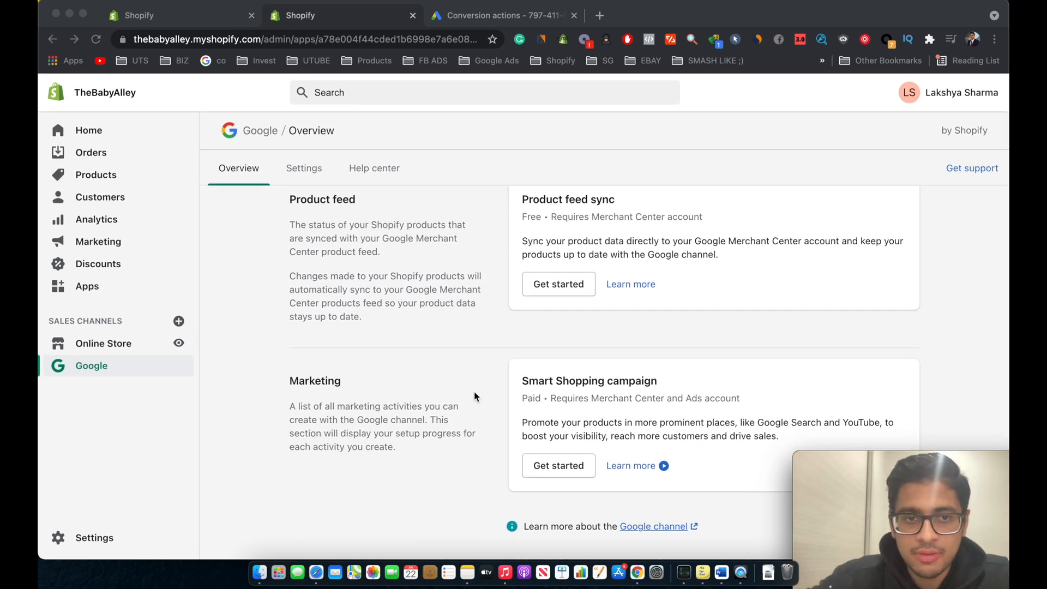
{"action": "left_click", "coordinate": [313, 180]}
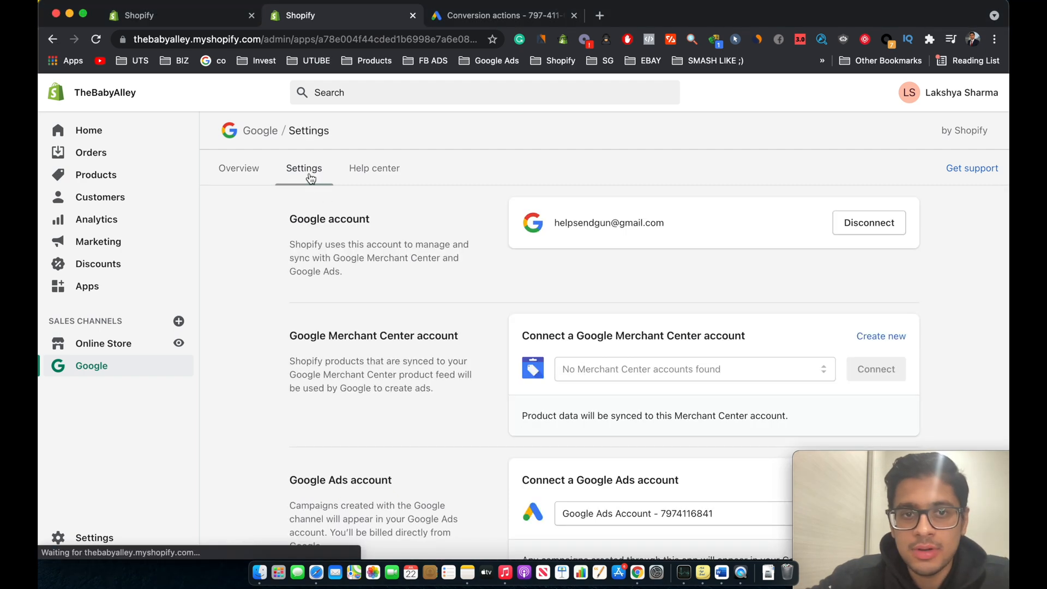
Step: Select the store's Google Ads account in the Google channel settings and connect it
{"action": "scroll", "coordinate": [522, 359], "scroll_direction": "down", "scroll_amount": 3}
{"action": "scroll", "coordinate": [522, 365], "scroll_direction": "down", "scroll_amount": 1}
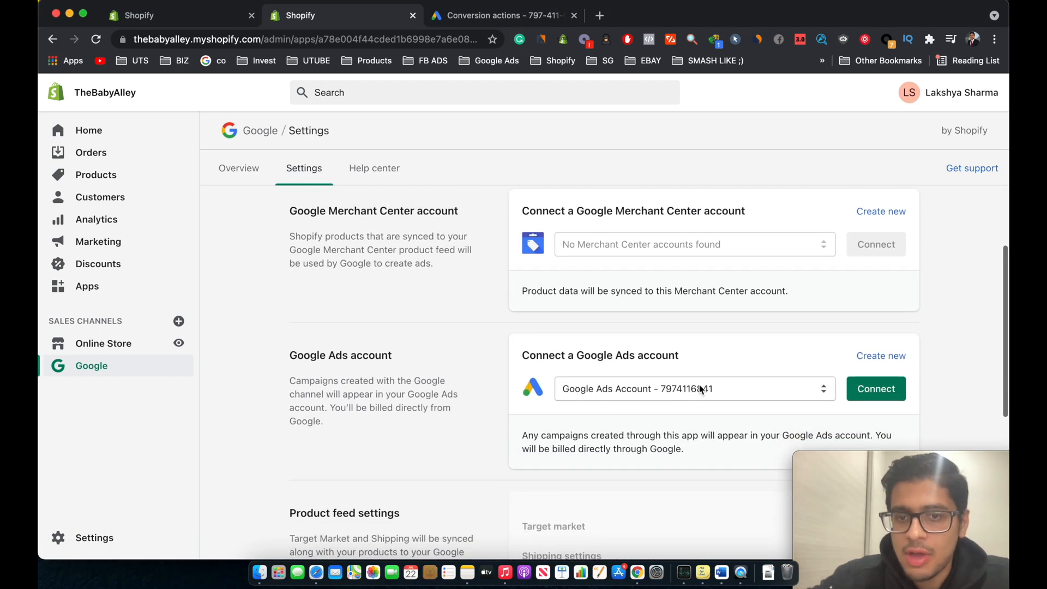
{"action": "left_click", "coordinate": [665, 388]}
{"action": "left_click", "coordinate": [657, 394]}
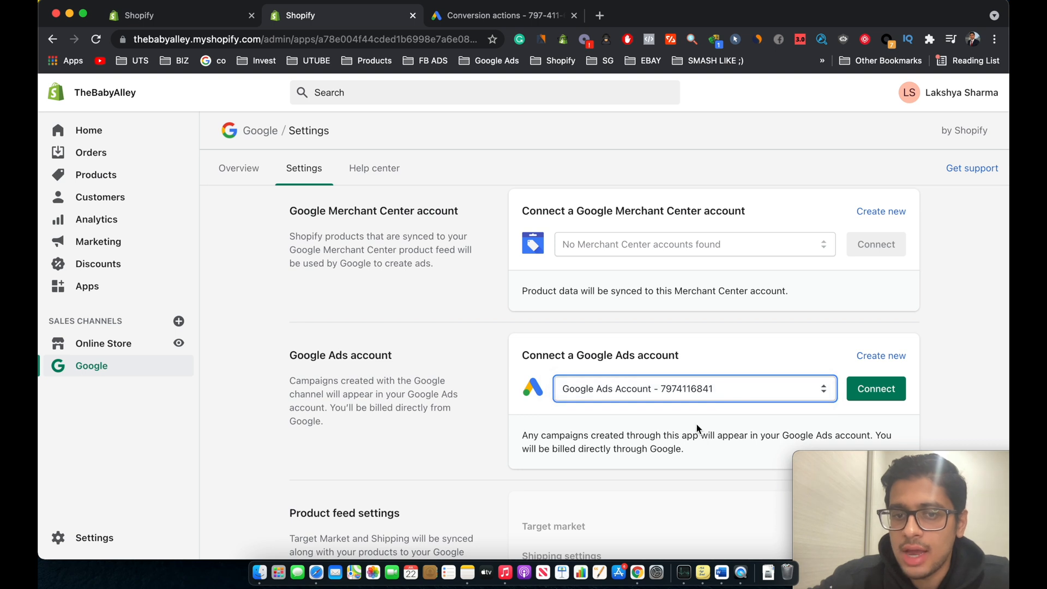
{"action": "scroll", "coordinate": [696, 424], "scroll_direction": "down", "scroll_amount": 2}
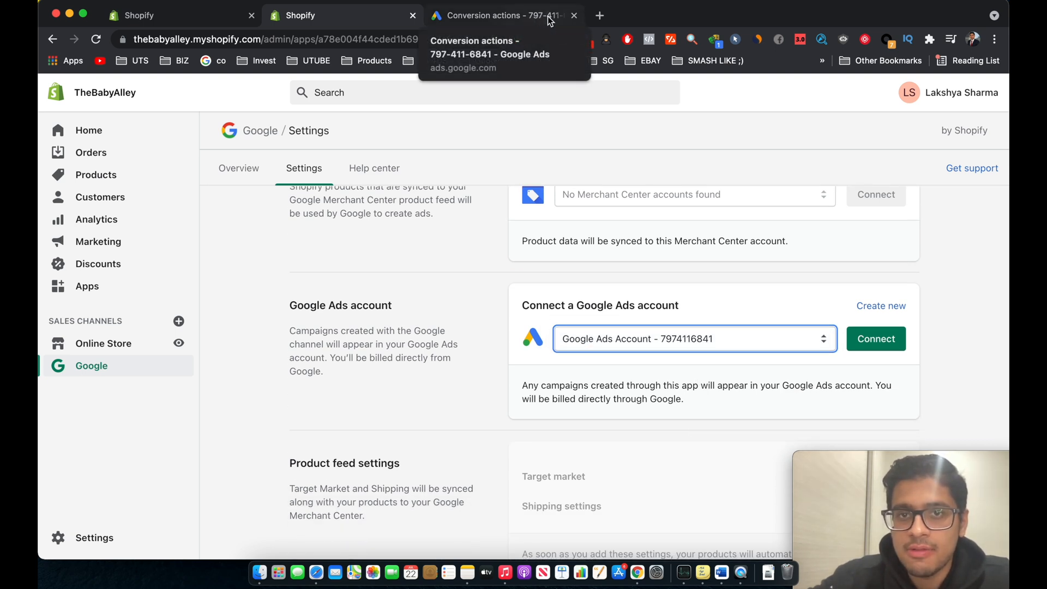
{"action": "left_click", "coordinate": [884, 345]}
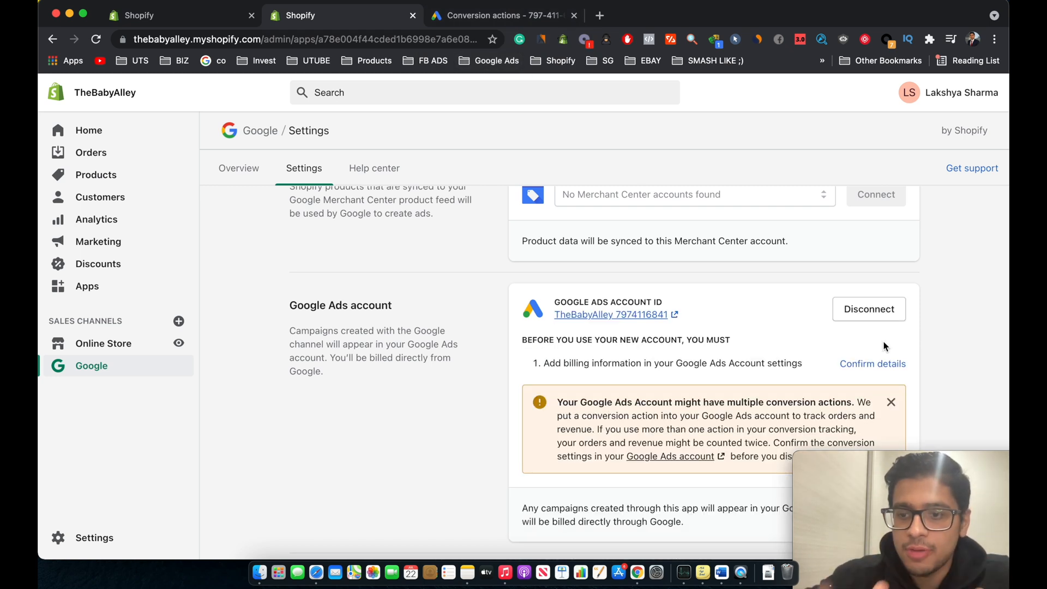
Step: Review the connected Google Ads account section and its notice about multiple conversion actions
{"action": "scroll", "coordinate": [851, 327], "scroll_direction": "down", "scroll_amount": 4}
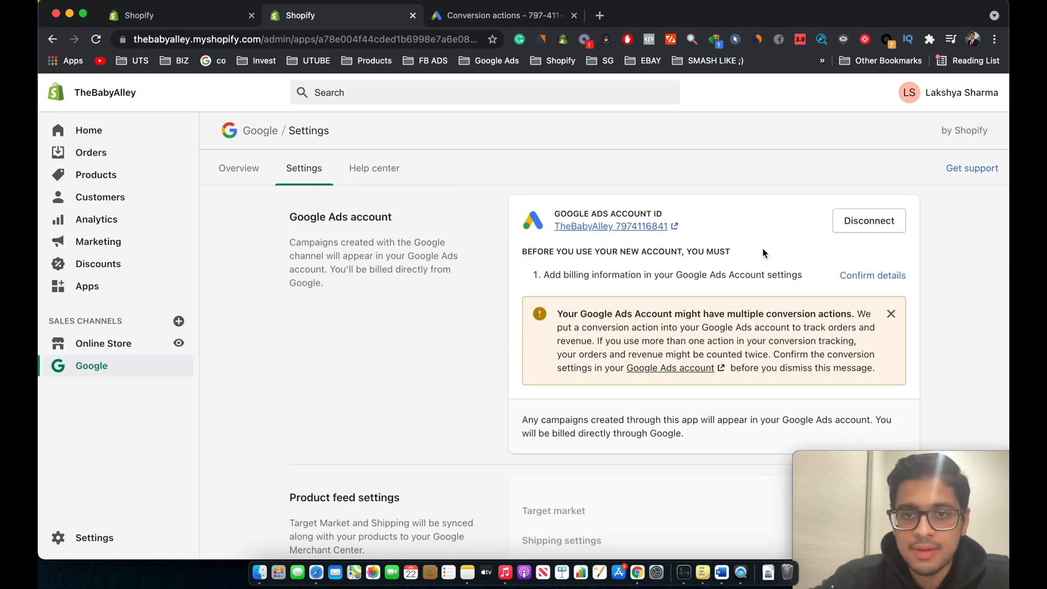
{"action": "scroll", "coordinate": [725, 245], "scroll_direction": "up", "scroll_amount": 2}
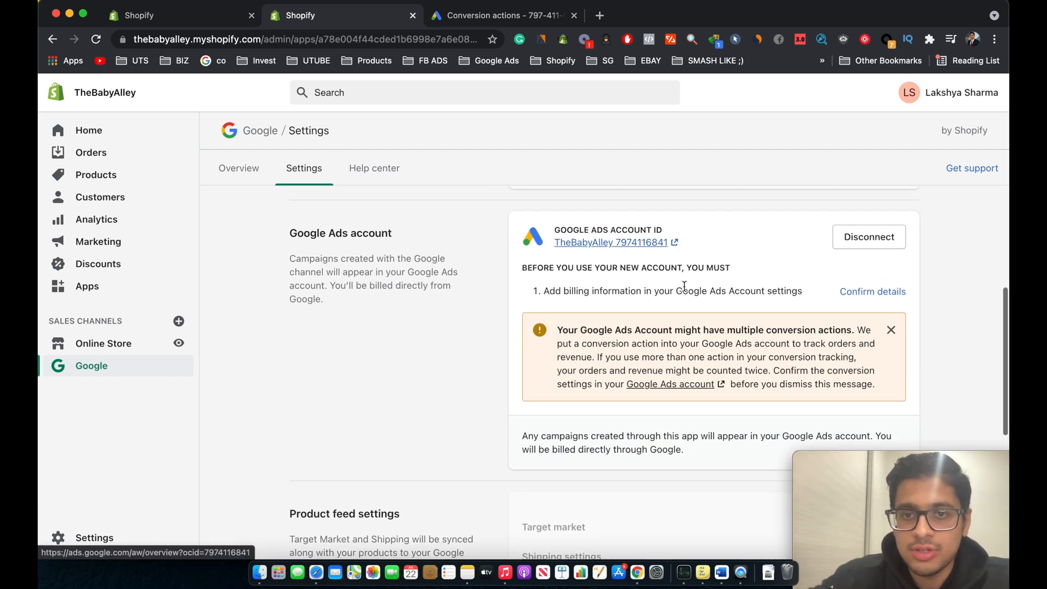
{"action": "scroll", "coordinate": [720, 284], "scroll_direction": "up", "scroll_amount": 3}
{"action": "scroll", "coordinate": [720, 295], "scroll_direction": "up", "scroll_amount": 3}
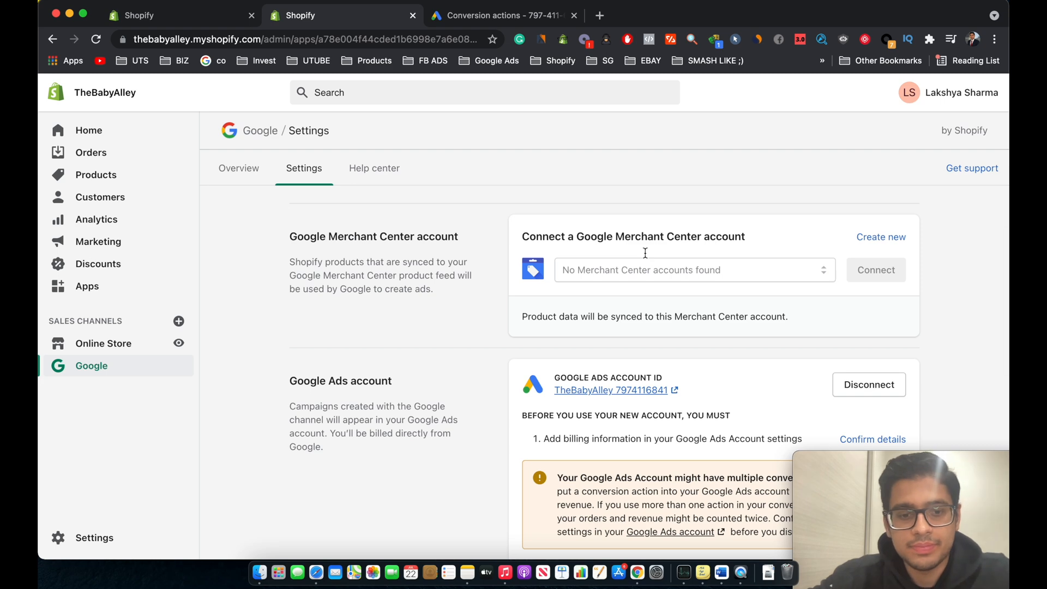
{"action": "scroll", "coordinate": [759, 287], "scroll_direction": "down", "scroll_amount": 4}
Step: Switch to the Google Ads tab and review the list of conversion actions
{"action": "left_click", "coordinate": [540, 15]}
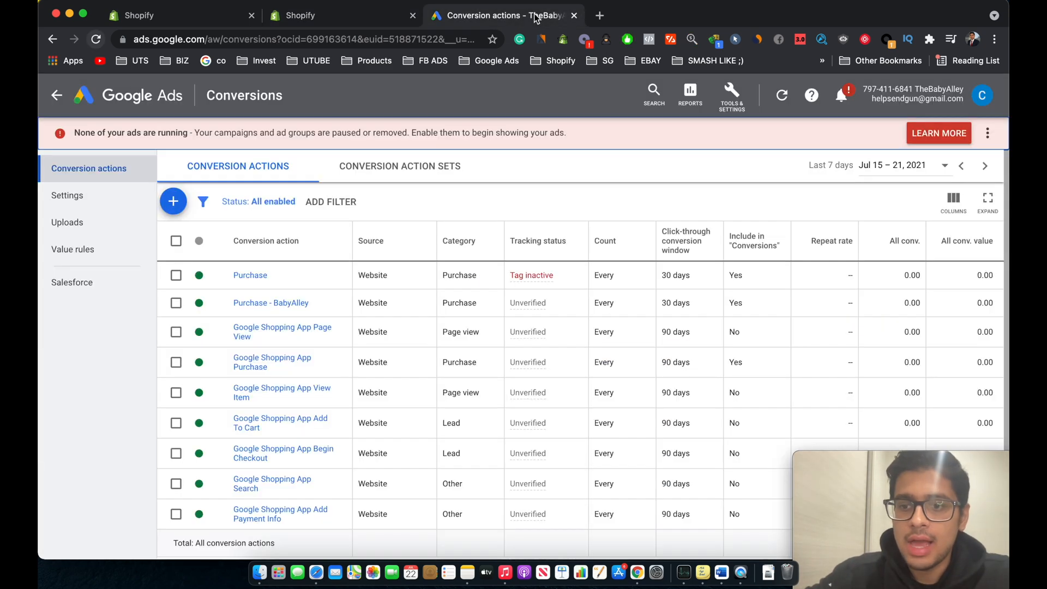
{"action": "left_click", "coordinate": [96, 38]}
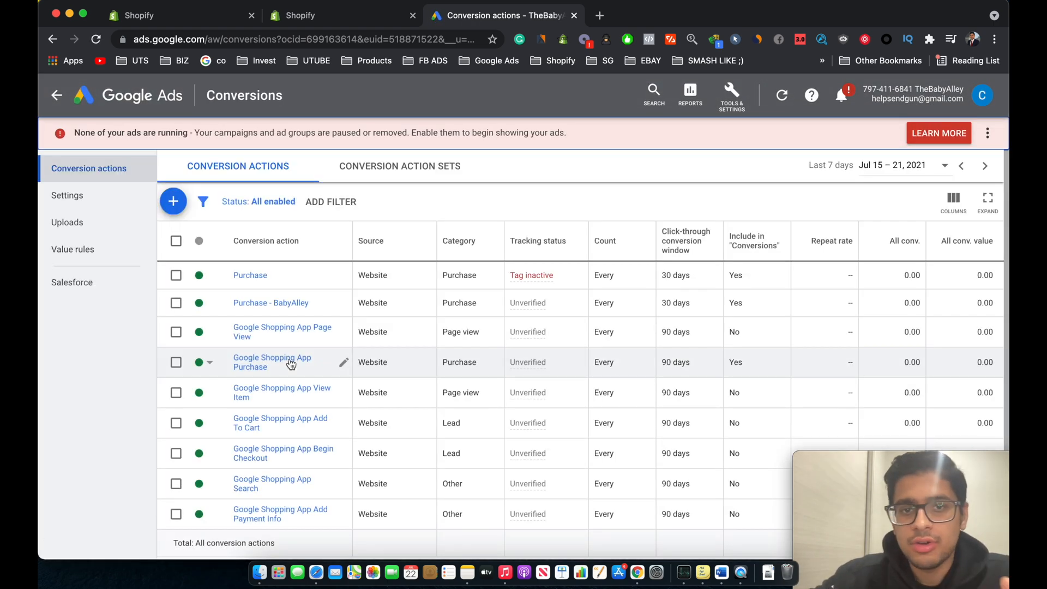
{"action": "scroll", "coordinate": [303, 344], "scroll_direction": "down", "scroll_amount": 2}
{"action": "scroll", "coordinate": [295, 328], "scroll_direction": "up", "scroll_amount": 2}
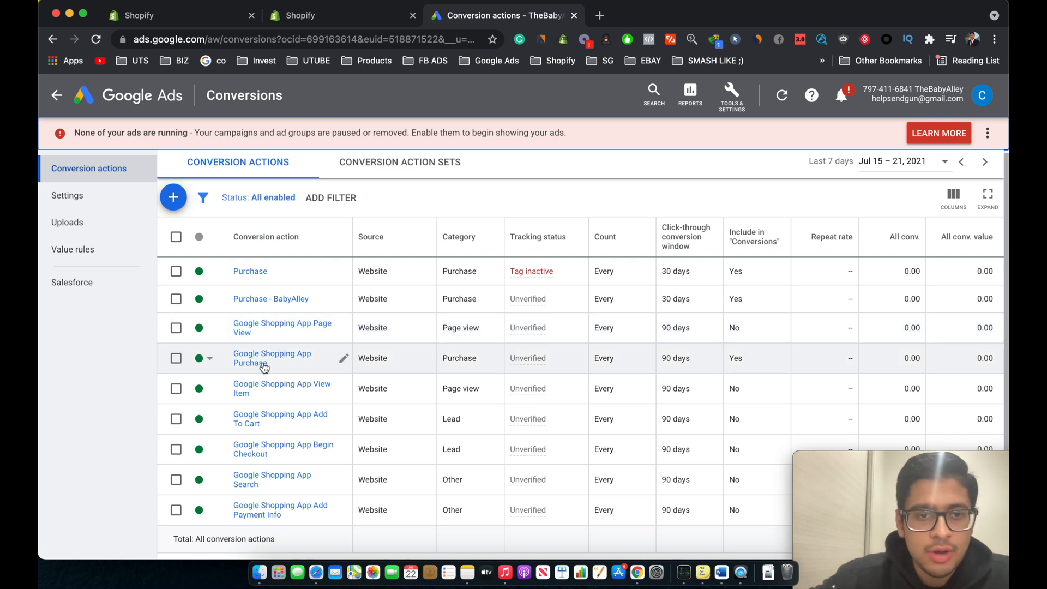
{"action": "scroll", "coordinate": [269, 363], "scroll_direction": "up", "scroll_amount": 1}
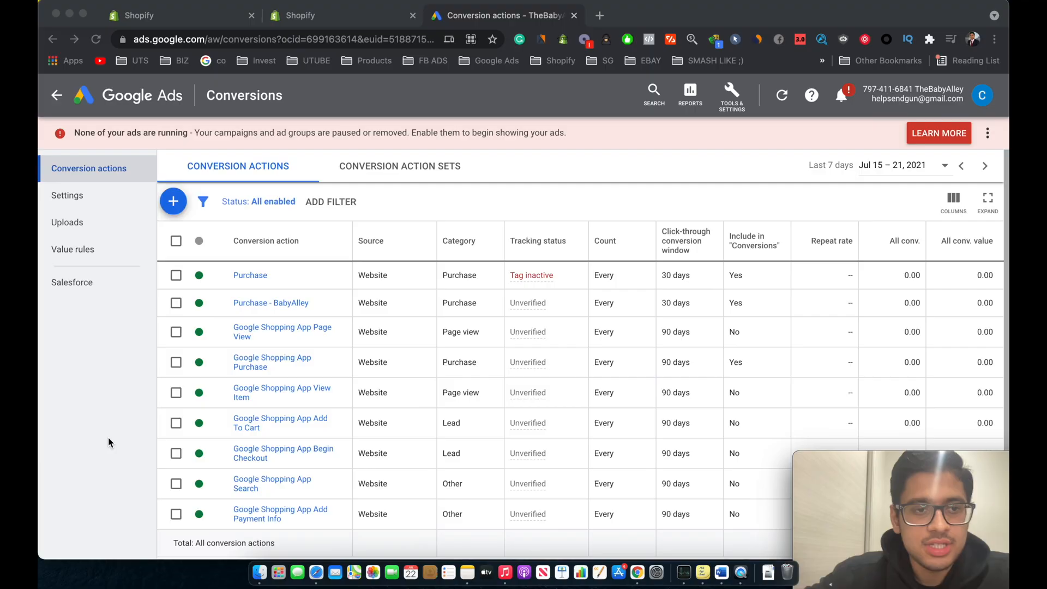
Step: Go to the Google Ads overview and start a new campaign with the Sales goal
{"action": "left_click", "coordinate": [108, 438]}
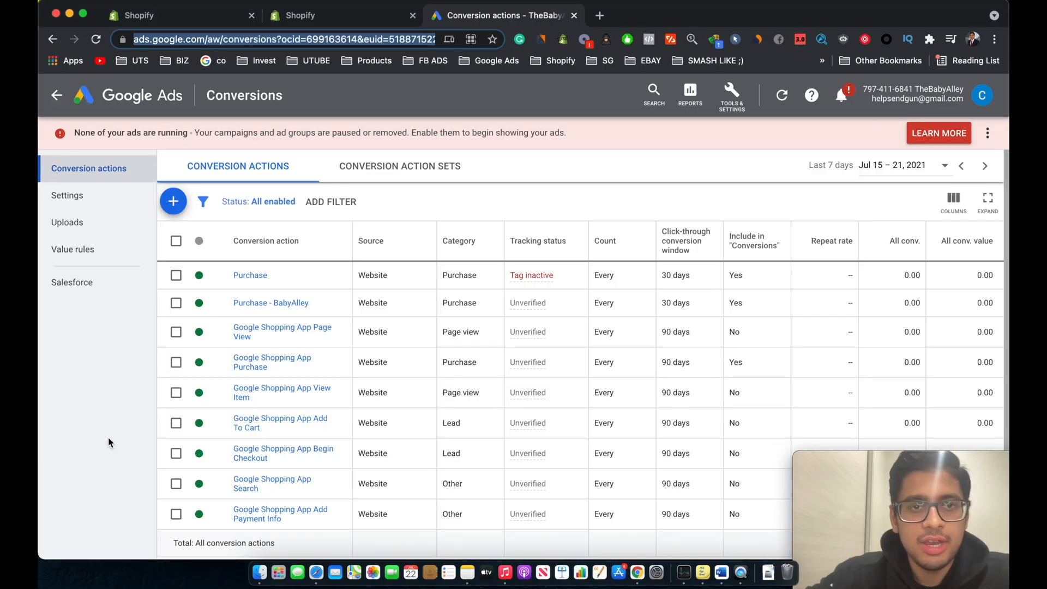
{"action": "left_click", "coordinate": [84, 405]}
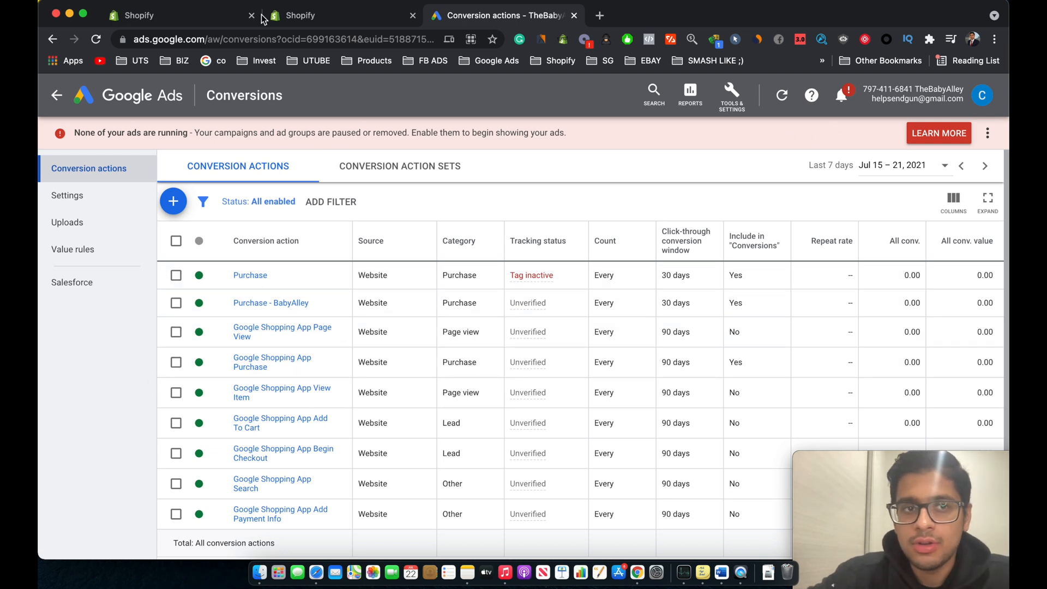
{"action": "left_click", "coordinate": [161, 107]}
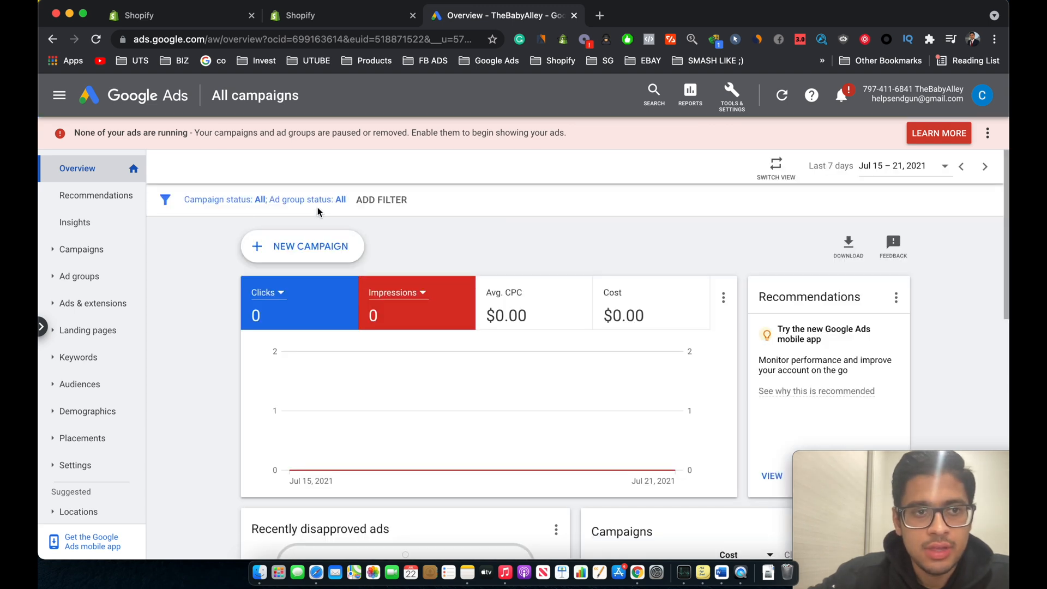
{"action": "left_click", "coordinate": [307, 247]}
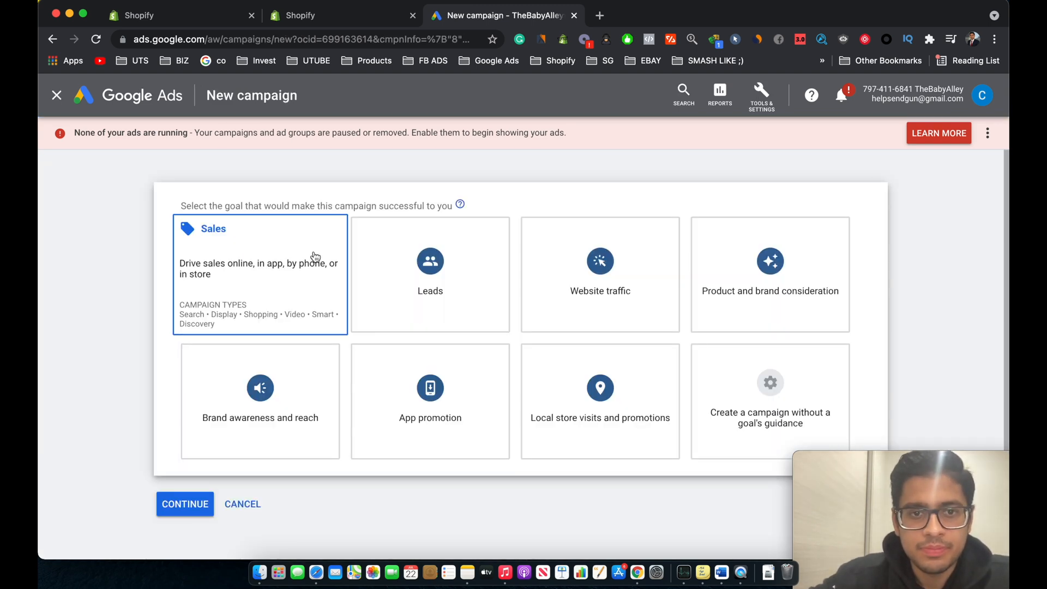
{"action": "left_click", "coordinate": [309, 257]}
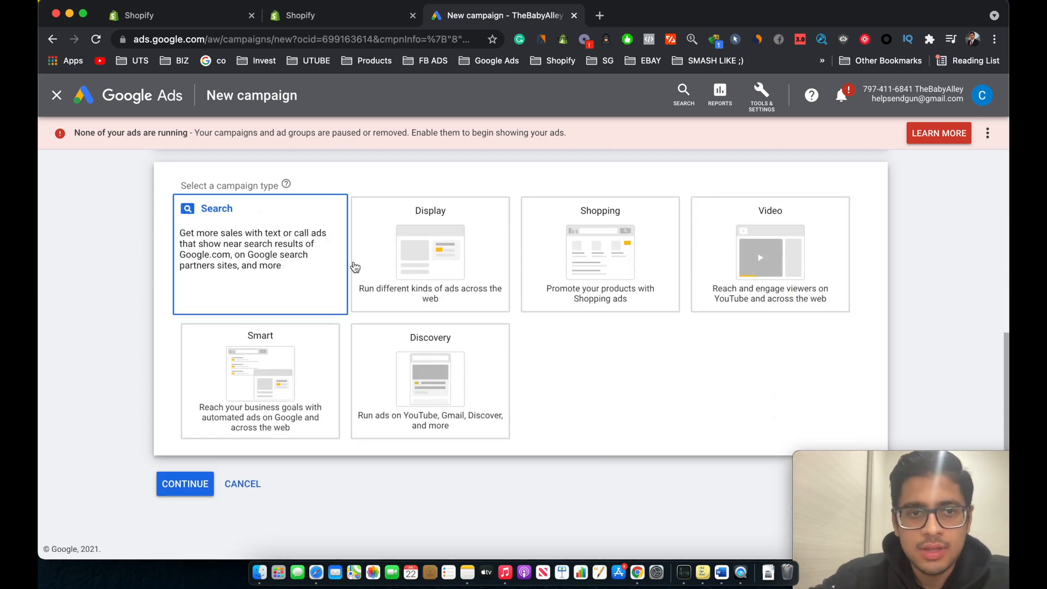
Step: Choose the Search campaign type and tick Website visits as the way to reach the goal
{"action": "scroll", "coordinate": [355, 262], "scroll_direction": "up", "scroll_amount": 6}
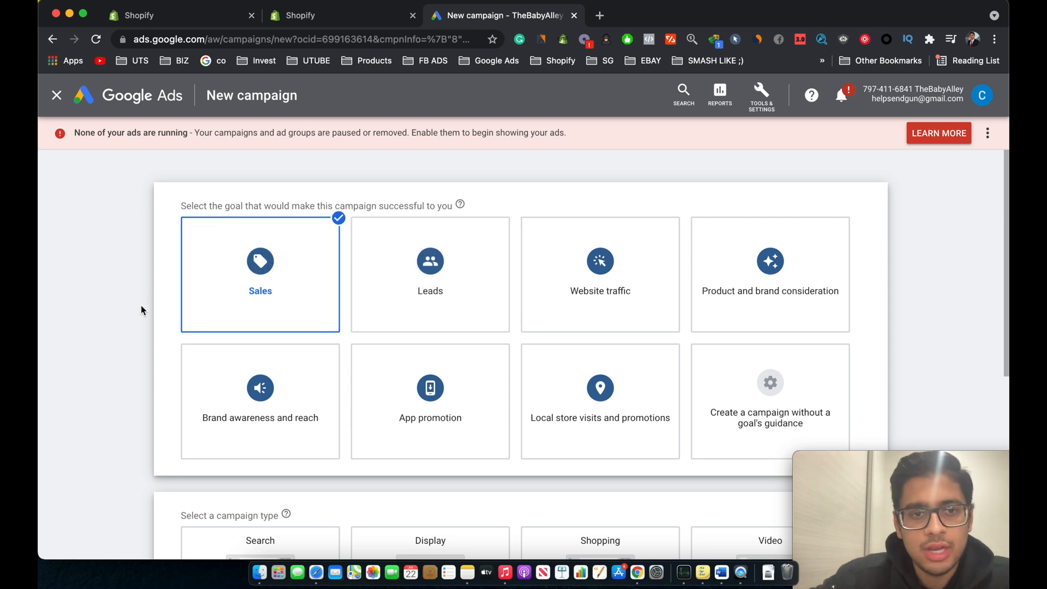
{"action": "scroll", "coordinate": [117, 323], "scroll_direction": "down", "scroll_amount": 4}
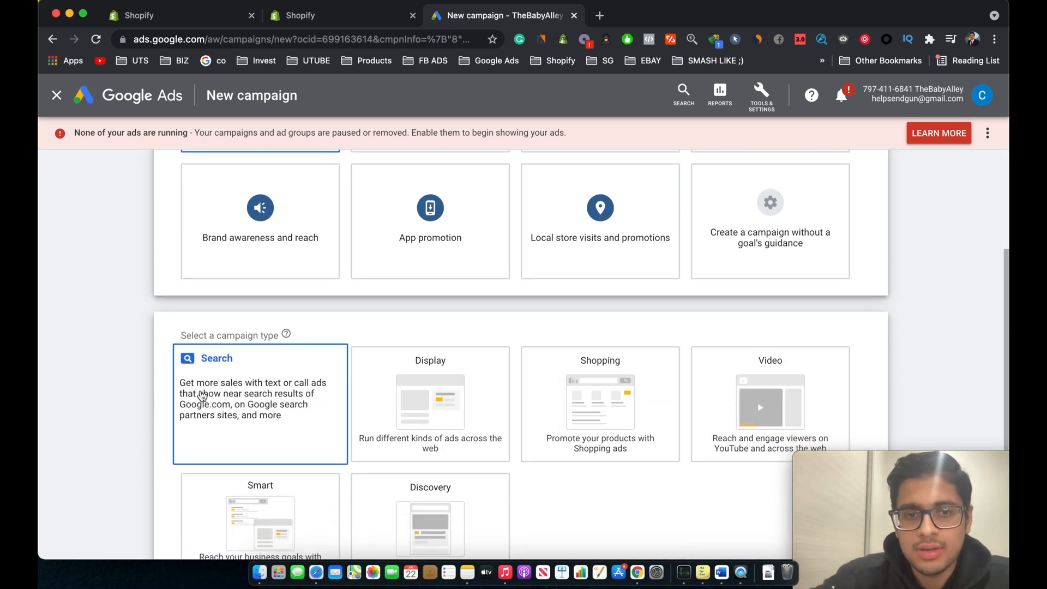
{"action": "left_click", "coordinate": [201, 395]}
{"action": "left_click", "coordinate": [195, 351]}
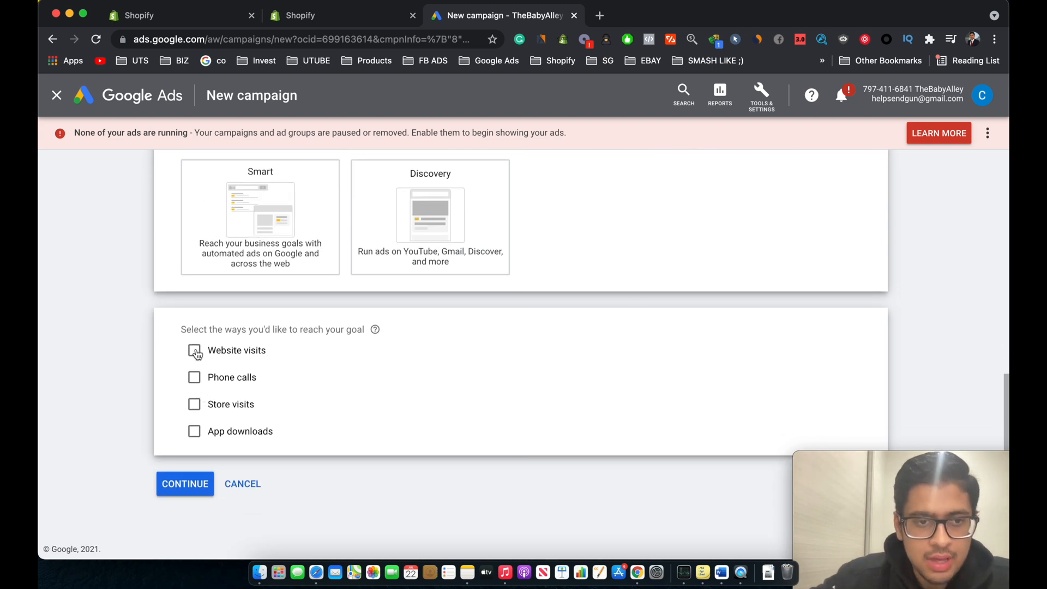
Step: Enter ww.babyalley.com as the business website and continue to the campaign settings
{"action": "left_click", "coordinate": [322, 379]}
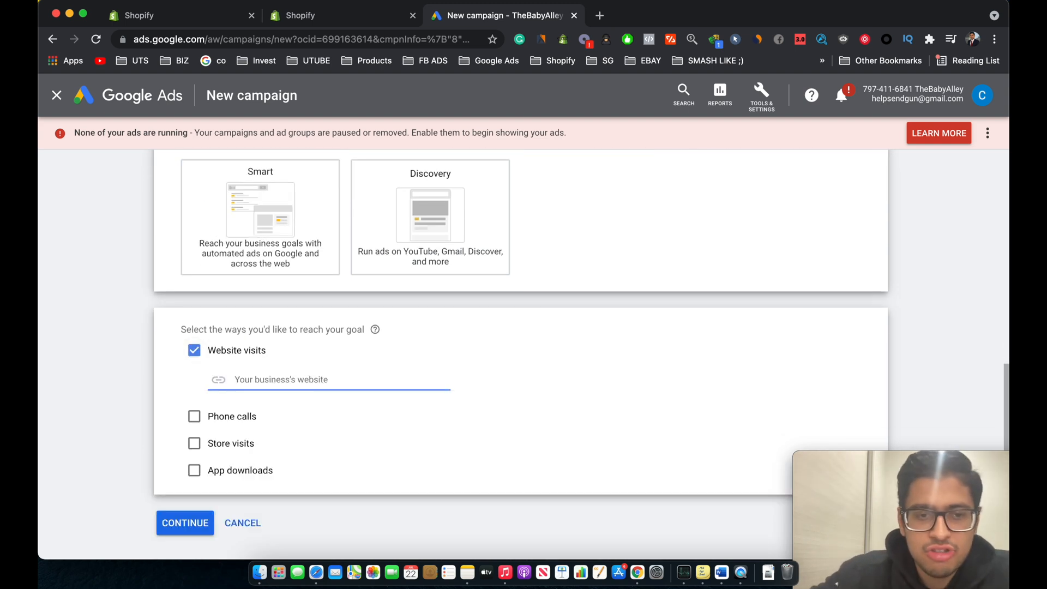
{"action": "type", "text": "ww.baby"}
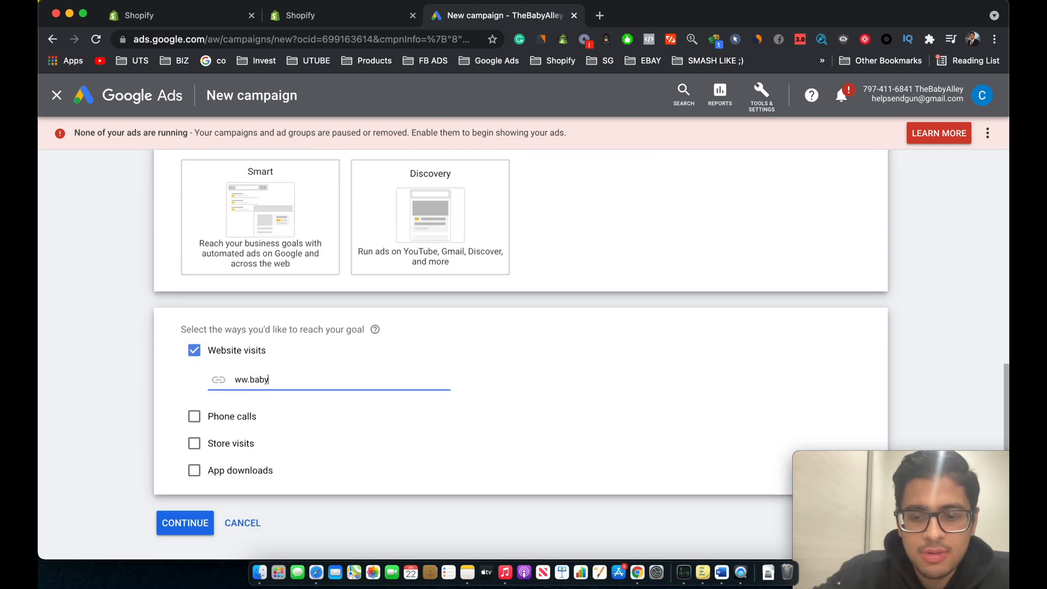
{"action": "type", "text": "alley.com"}
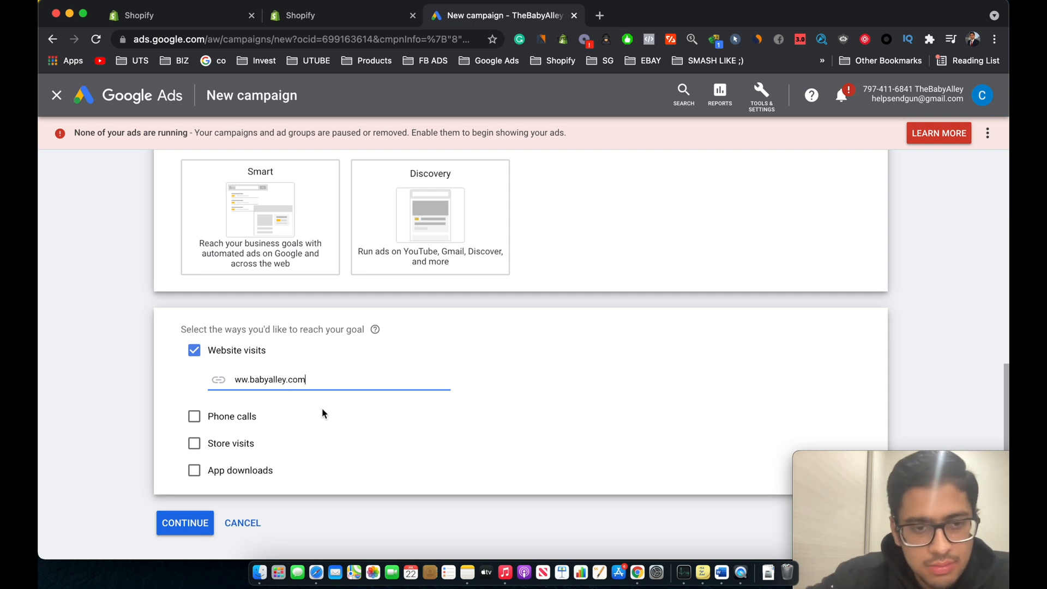
{"action": "left_click", "coordinate": [207, 524]}
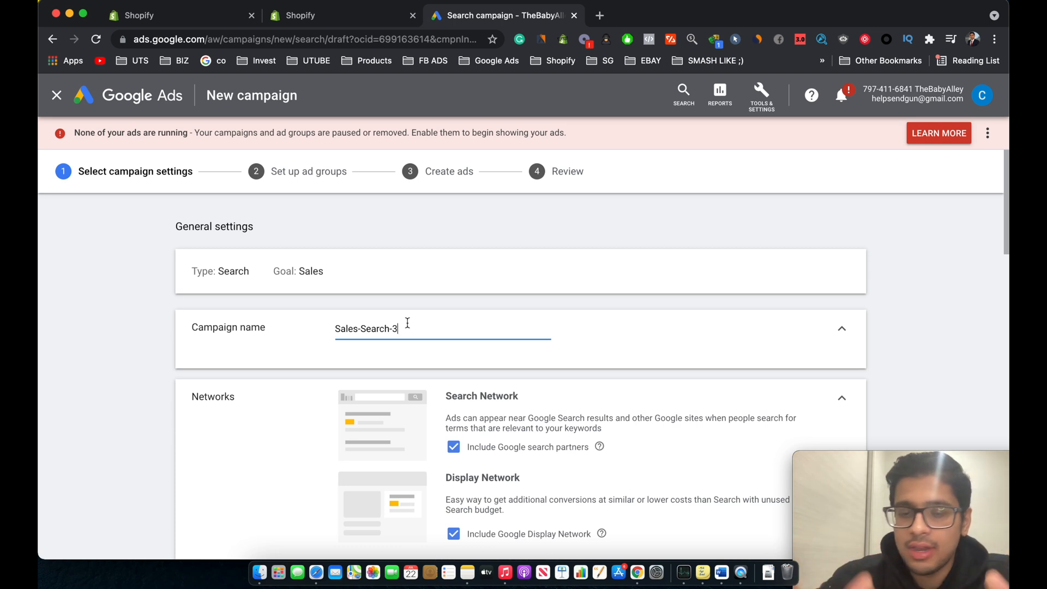
Step: Replace the campaign name with "Brand Name - Search"
{"action": "scroll", "coordinate": [406, 322], "scroll_direction": "down", "scroll_amount": 1}
{"action": "key", "text": "super+a"}
{"action": "key", "text": "BackSpace"}
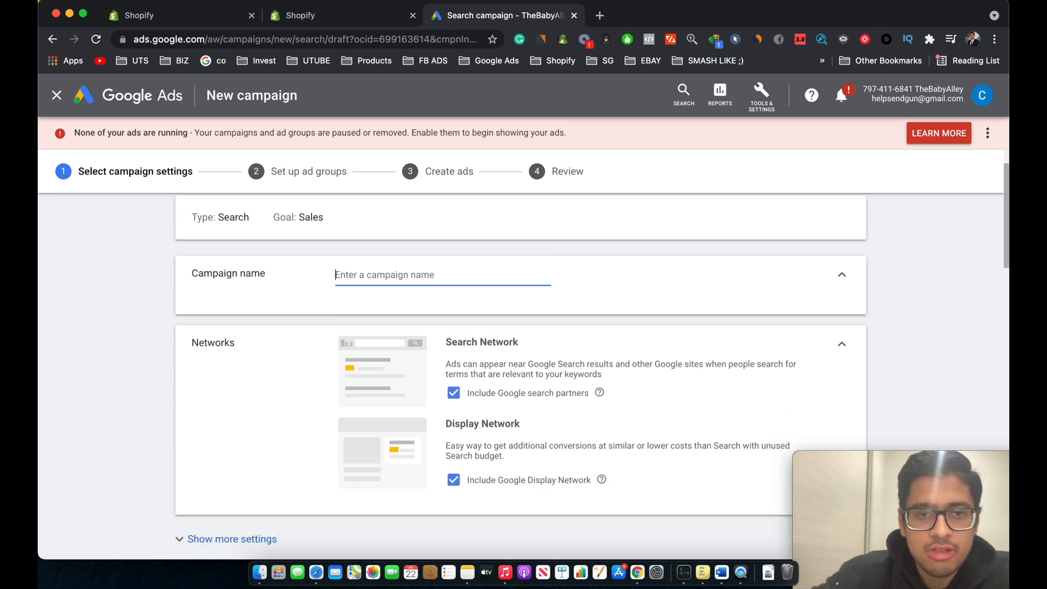
{"action": "type", "text": "Brand"}
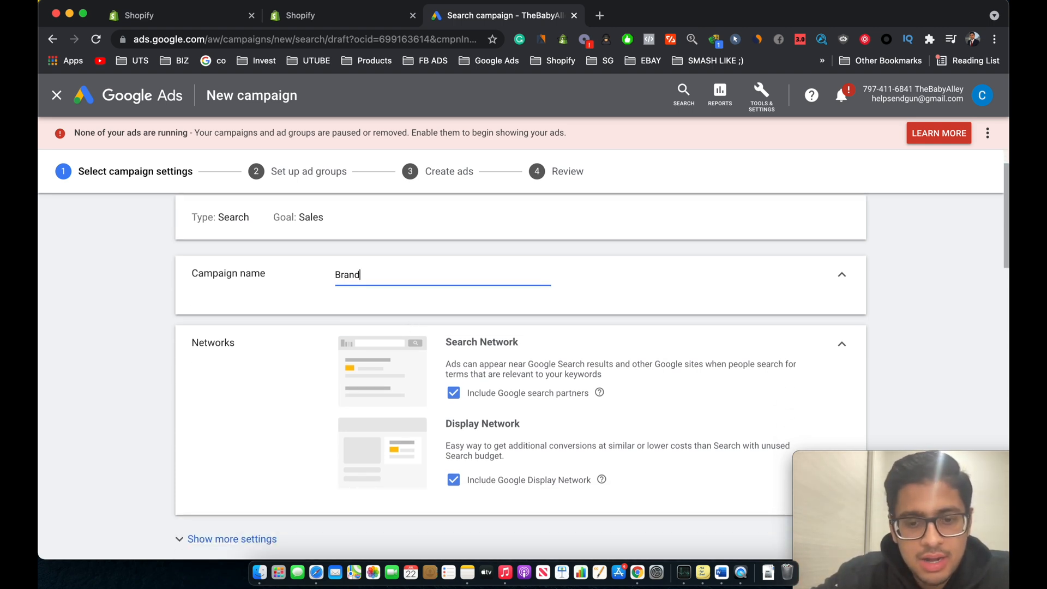
{"action": "type", "text": " Name - Seach"}
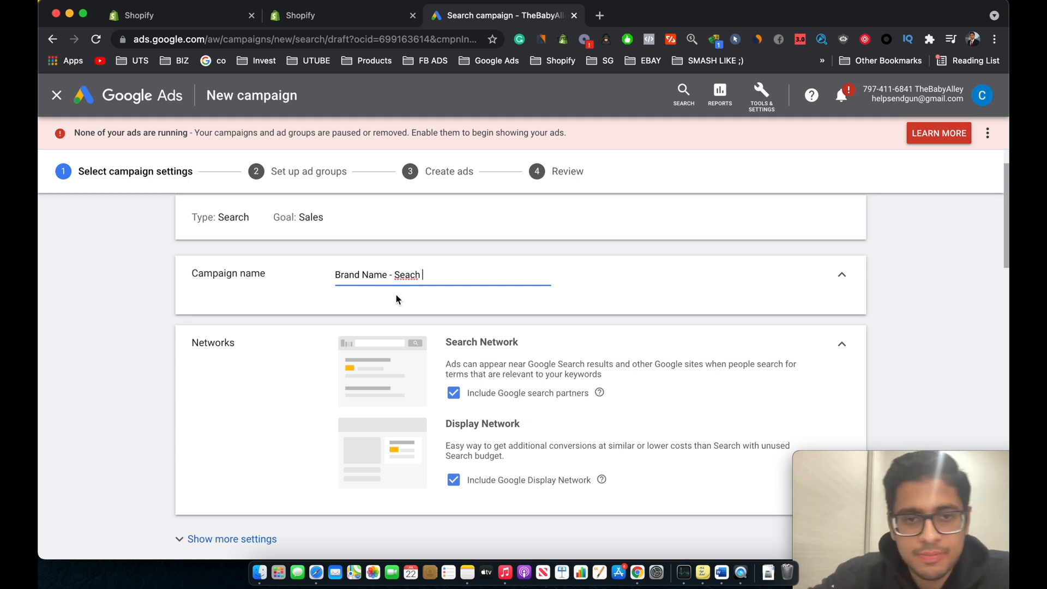
{"action": "key", "text": "BackSpace"}
{"action": "key", "text": "BackSpace"}
{"action": "type", "text": "r"}
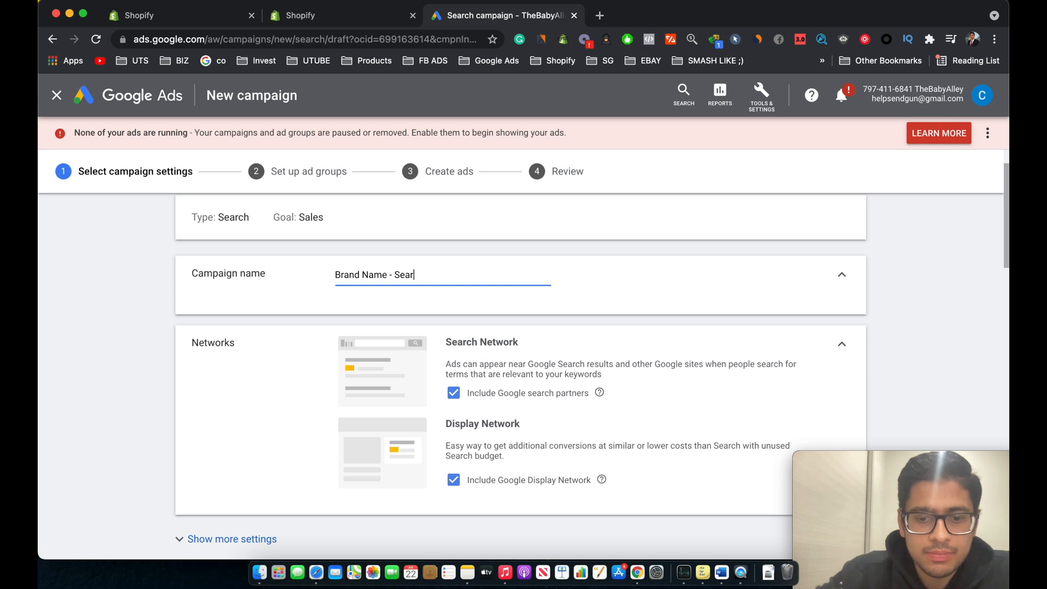
{"action": "type", "text": "ch"}
Step: Expand the additional campaign settings to inspect the start and end dates, then collapse them
{"action": "scroll", "coordinate": [557, 410], "scroll_direction": "down", "scroll_amount": 3}
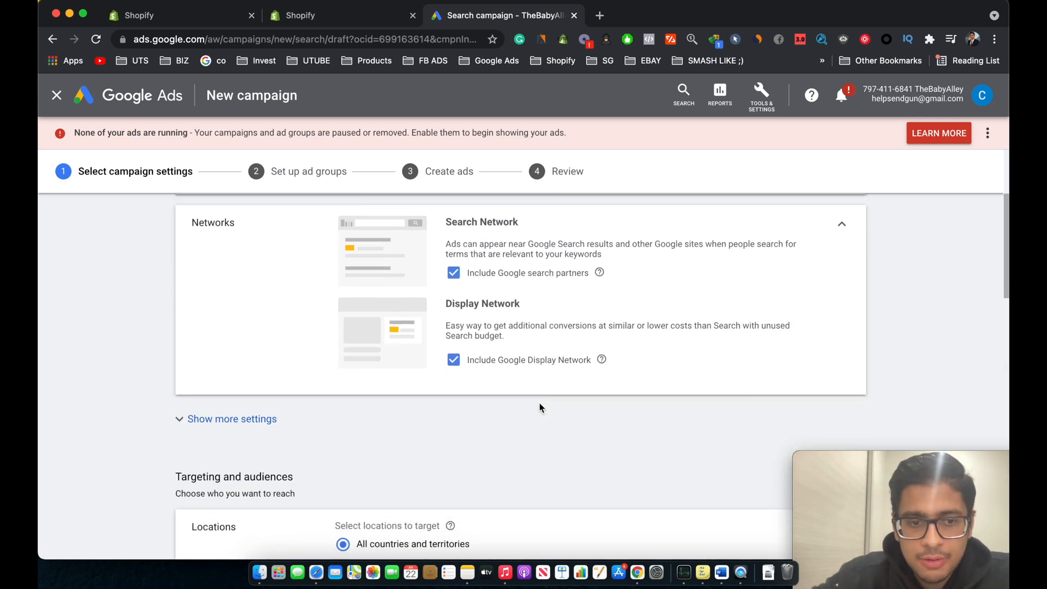
{"action": "left_click", "coordinate": [303, 419]}
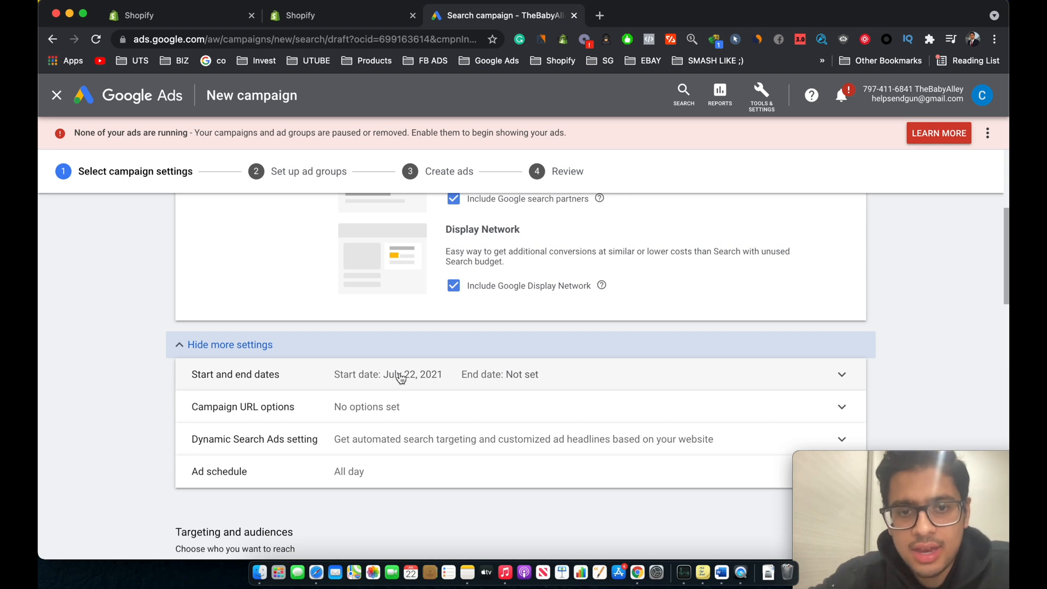
{"action": "left_click", "coordinate": [417, 375]}
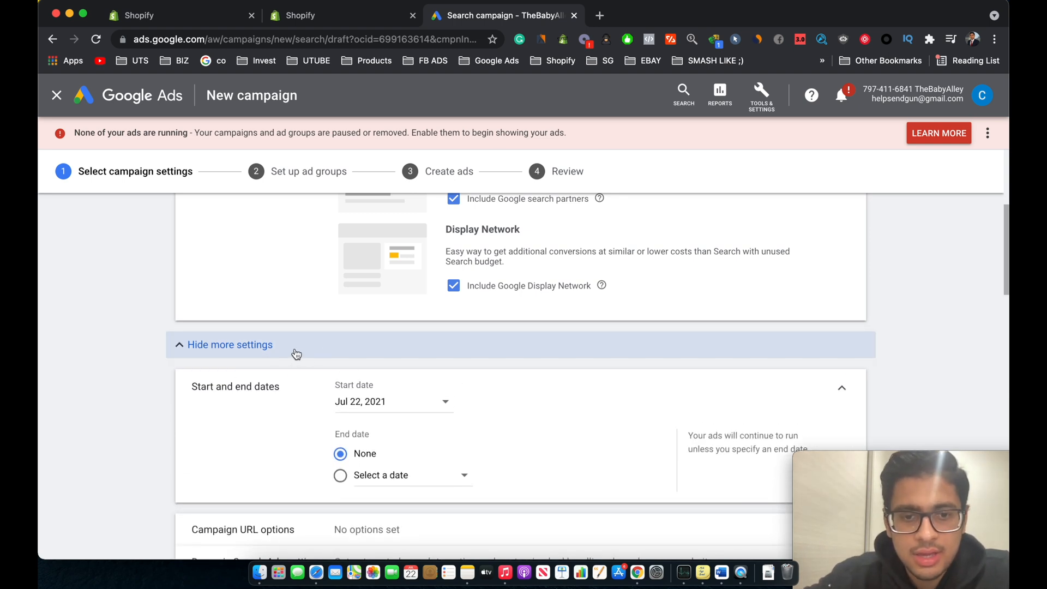
{"action": "scroll", "coordinate": [364, 470], "scroll_direction": "down", "scroll_amount": 3}
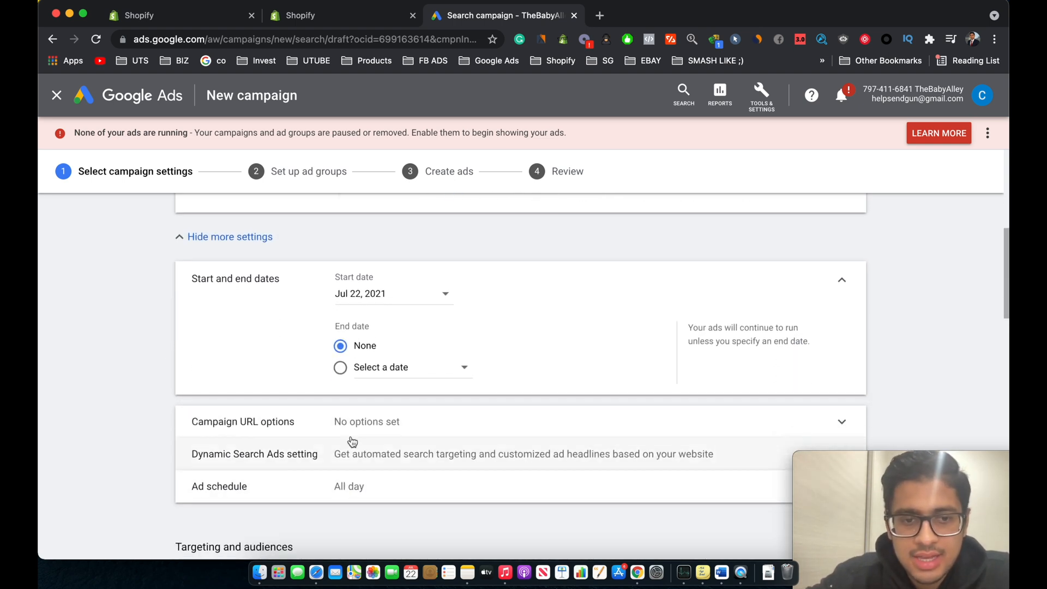
{"action": "scroll", "coordinate": [289, 368], "scroll_direction": "up", "scroll_amount": 1}
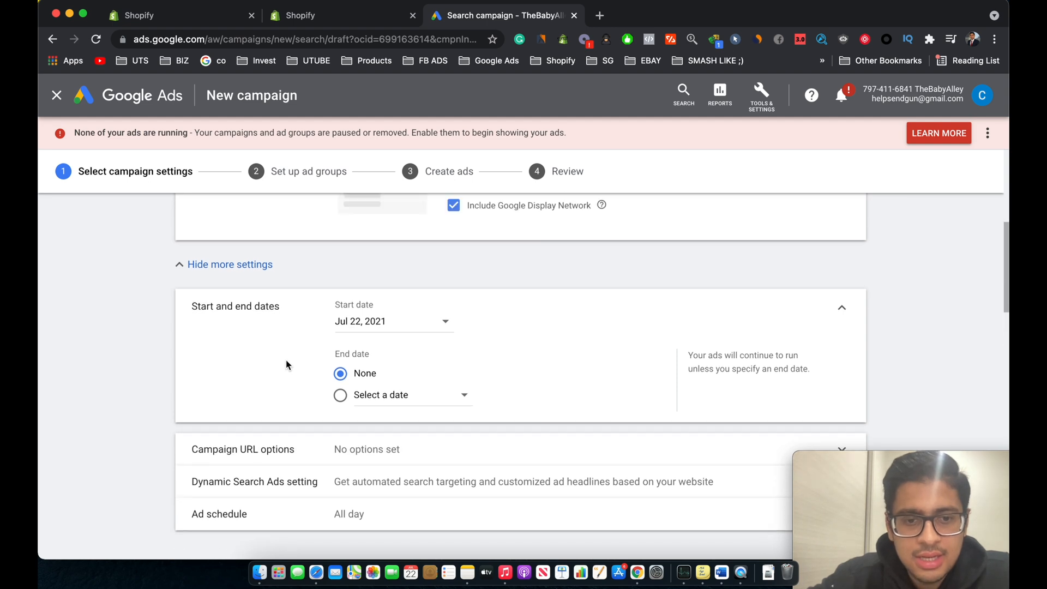
{"action": "left_click", "coordinate": [229, 265]}
{"action": "scroll", "coordinate": [292, 359], "scroll_direction": "down", "scroll_amount": 2}
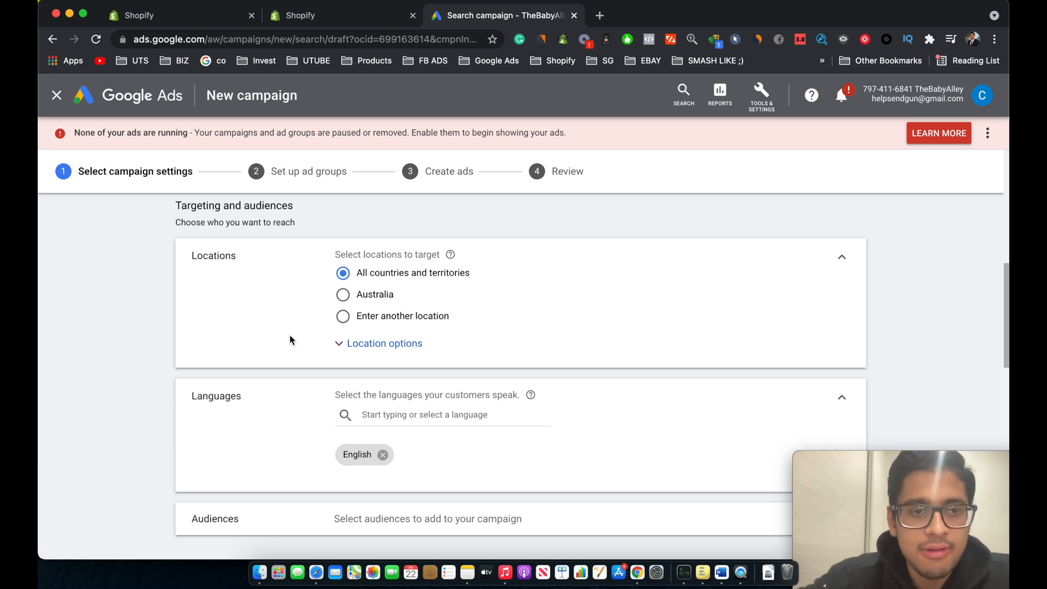
Step: Set the campaign's target location to Australia
{"action": "scroll", "coordinate": [290, 335], "scroll_direction": "down", "scroll_amount": 1}
{"action": "scroll", "coordinate": [290, 335], "scroll_direction": "up", "scroll_amount": 1}
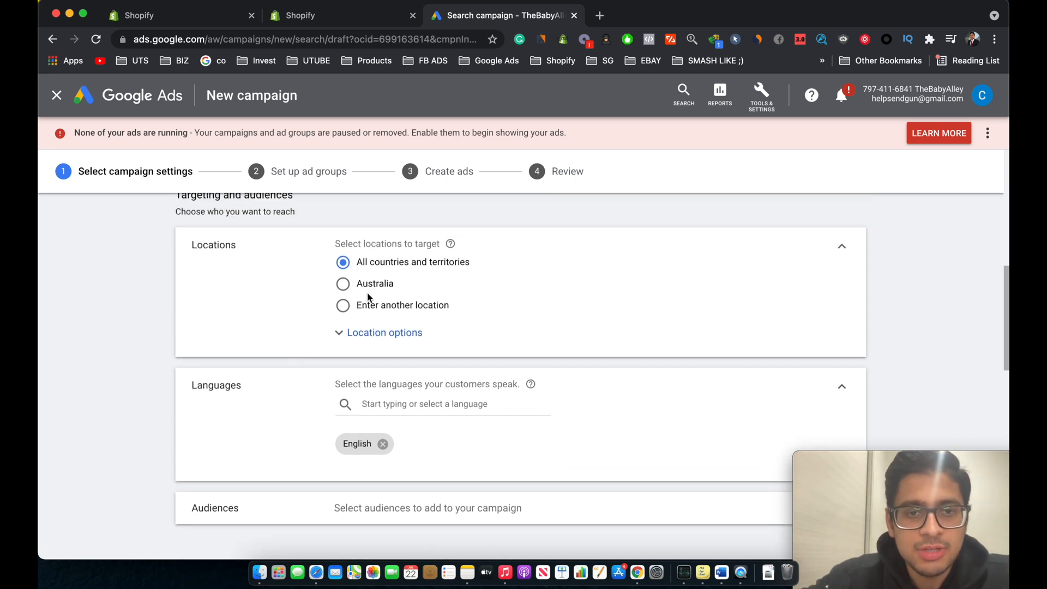
{"action": "left_click", "coordinate": [343, 285]}
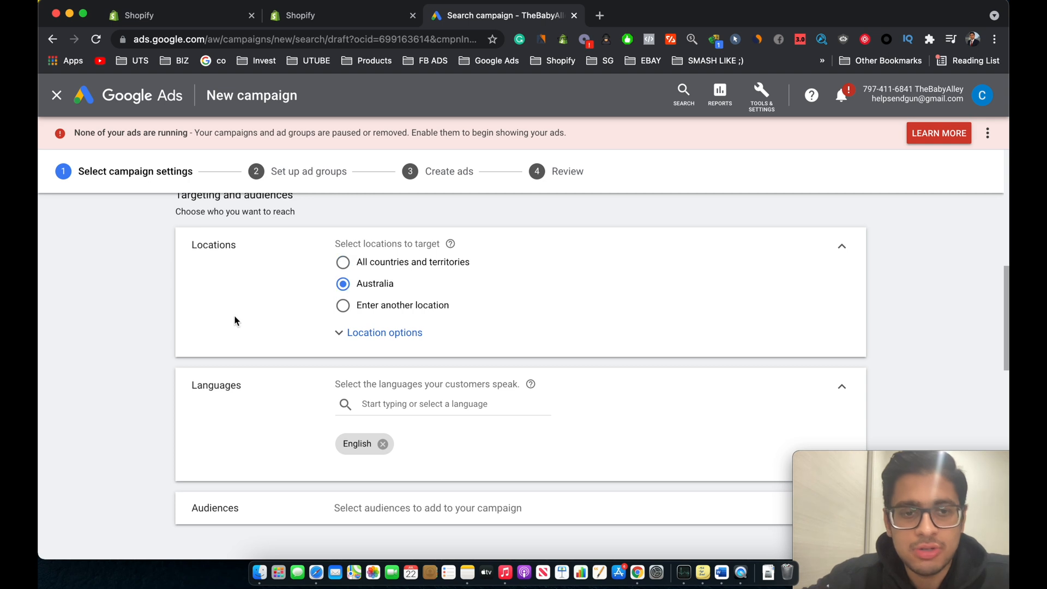
Step: Expand the Audiences section to inspect its options, then collapse it again
{"action": "scroll", "coordinate": [234, 322], "scroll_direction": "down", "scroll_amount": 2}
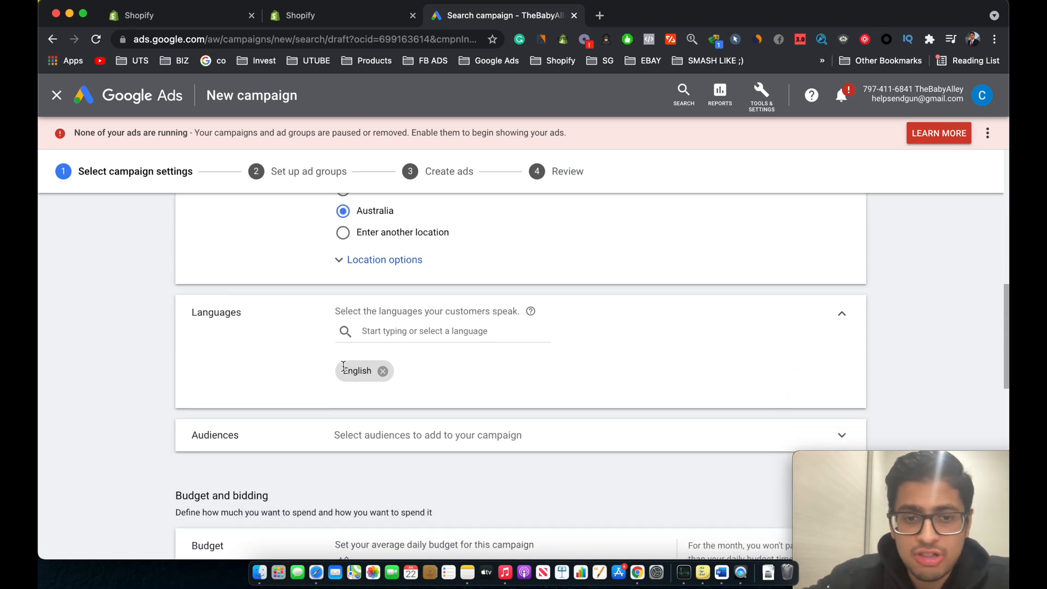
{"action": "scroll", "coordinate": [344, 365], "scroll_direction": "down", "scroll_amount": 2}
{"action": "left_click", "coordinate": [399, 363]}
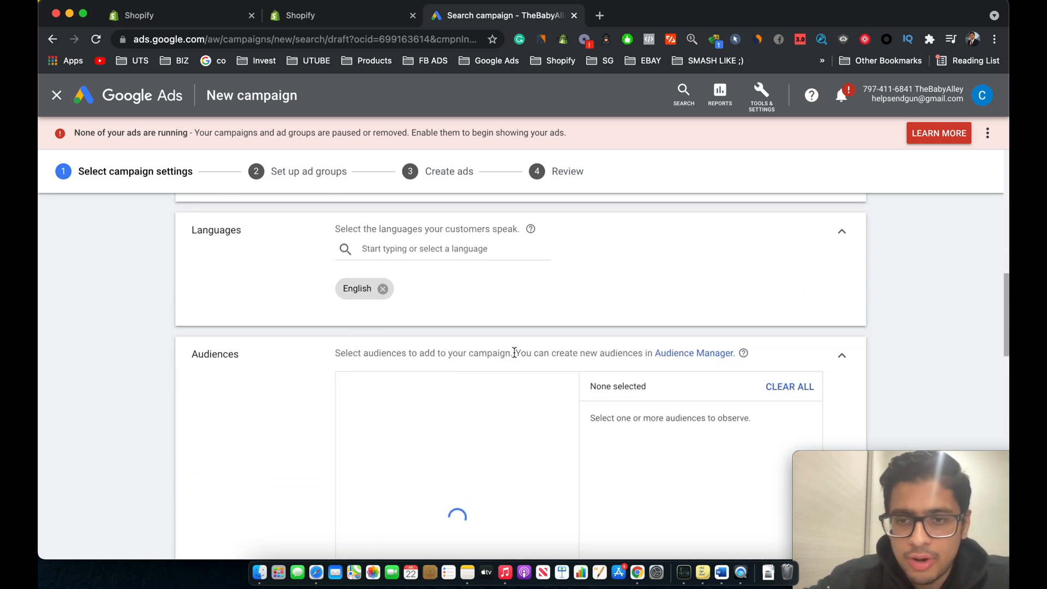
{"action": "left_click", "coordinate": [840, 356]}
{"action": "scroll", "coordinate": [635, 443], "scroll_direction": "down", "scroll_amount": 2}
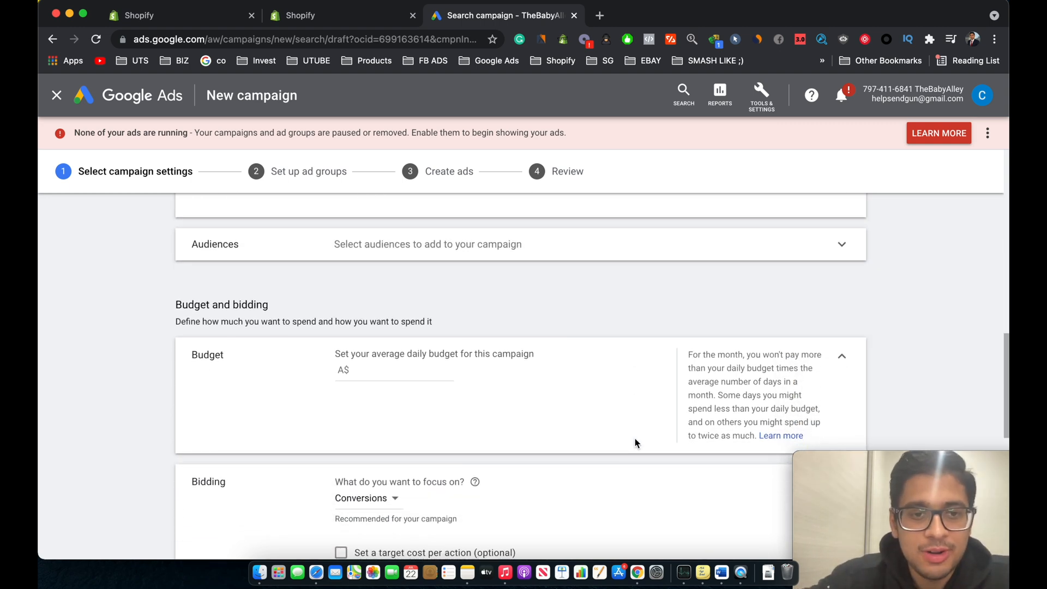
Step: Set the campaign's average daily budget to A$10
{"action": "scroll", "coordinate": [635, 443], "scroll_direction": "down", "scroll_amount": 1}
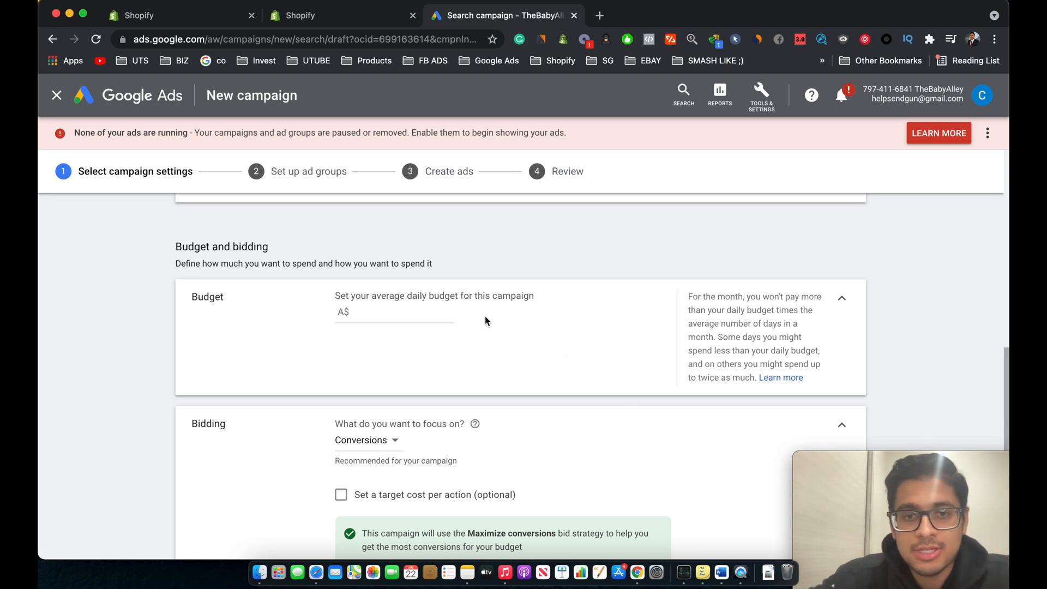
{"action": "left_click", "coordinate": [404, 314]}
{"action": "type", "text": "10"}
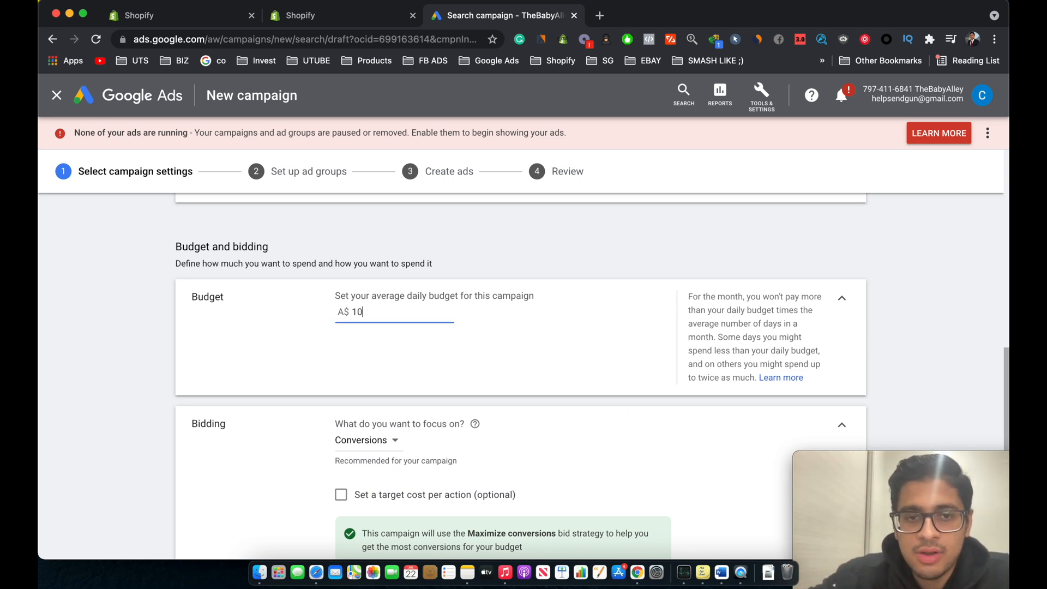
{"action": "left_click", "coordinate": [274, 393]}
{"action": "scroll", "coordinate": [274, 393], "scroll_direction": "down", "scroll_amount": 3}
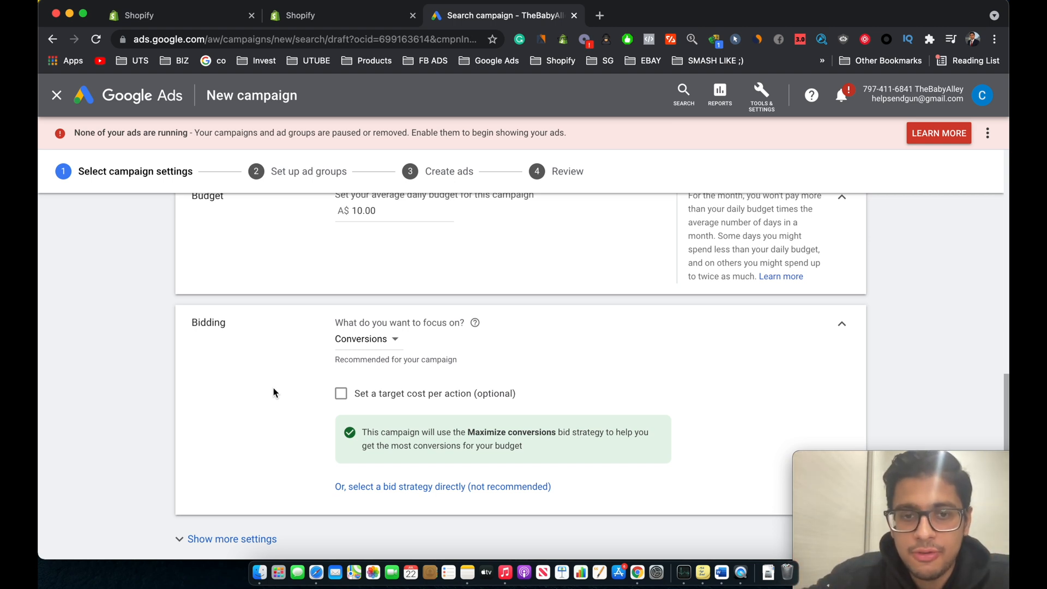
Step: Choose Conversions as the bidding focus
{"action": "scroll", "coordinate": [273, 393], "scroll_direction": "up", "scroll_amount": 1}
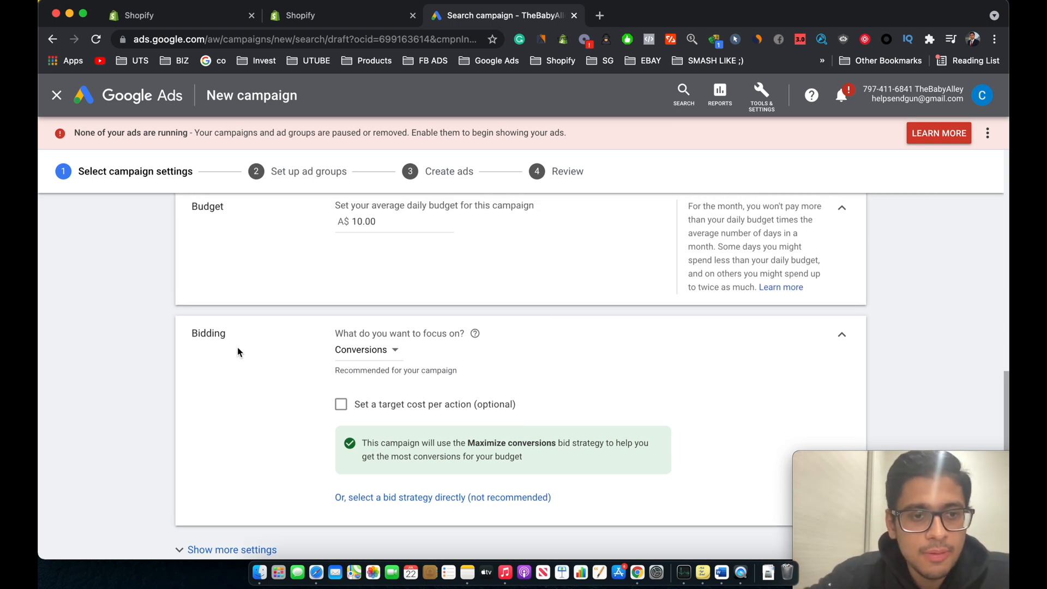
{"action": "left_click", "coordinate": [355, 360]}
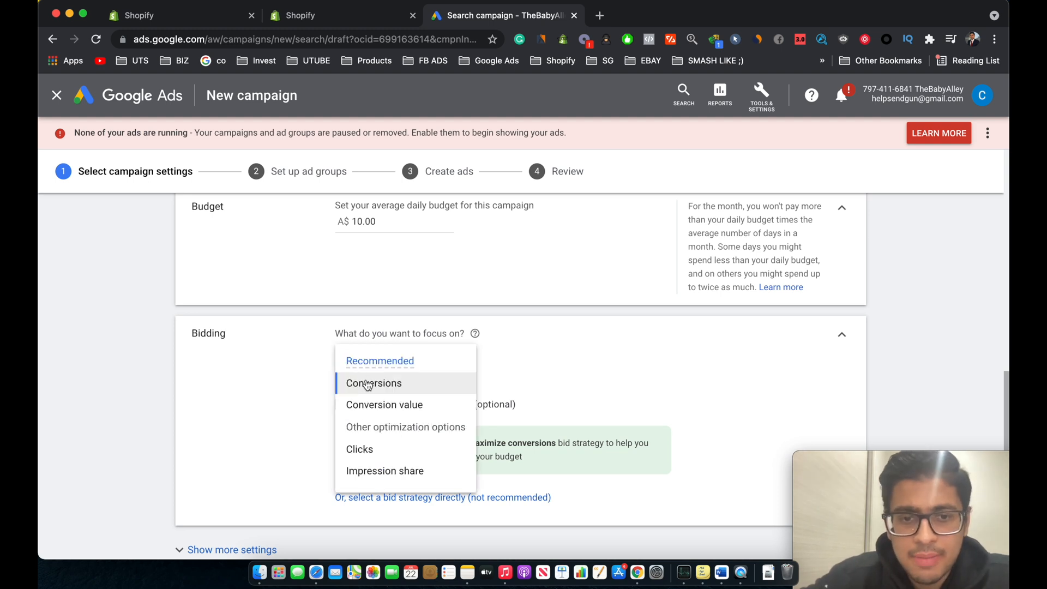
{"action": "left_click", "coordinate": [358, 381]}
{"action": "scroll", "coordinate": [229, 435], "scroll_direction": "down", "scroll_amount": 3}
{"action": "scroll", "coordinate": [228, 432], "scroll_direction": "down", "scroll_amount": 3}
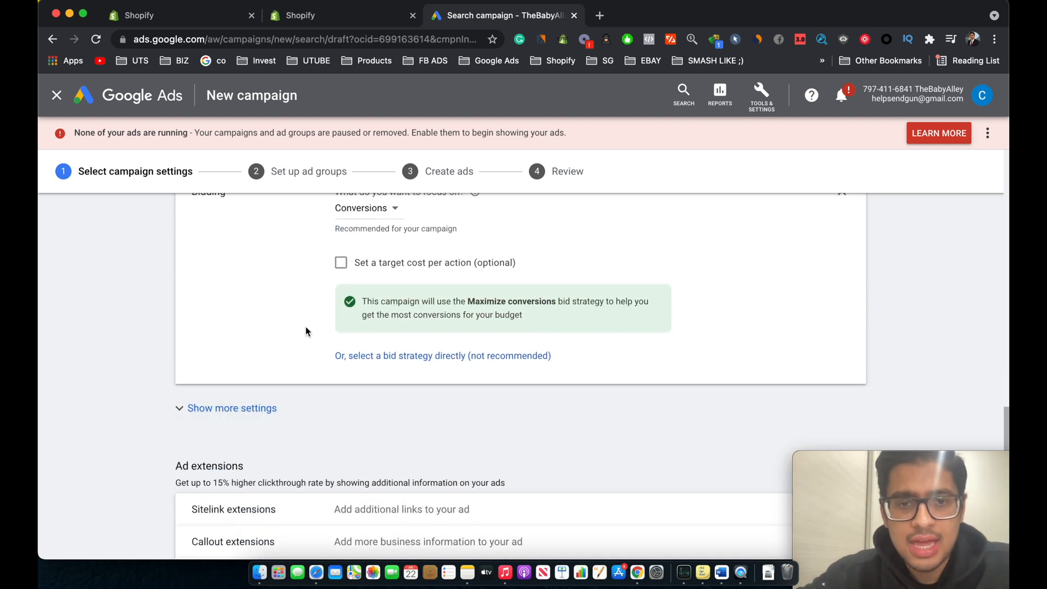
Step: Save the campaign settings and continue to the ad group setup
{"action": "scroll", "coordinate": [382, 314], "scroll_direction": "up", "scroll_amount": 1}
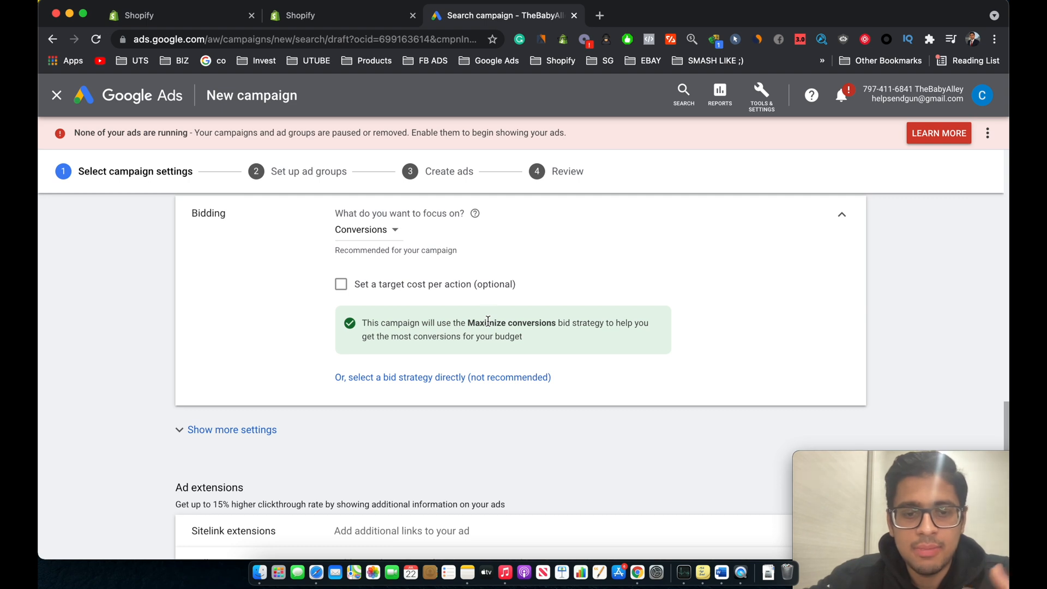
{"action": "scroll", "coordinate": [487, 320], "scroll_direction": "down", "scroll_amount": 1}
{"action": "scroll", "coordinate": [487, 317], "scroll_direction": "up", "scroll_amount": 2}
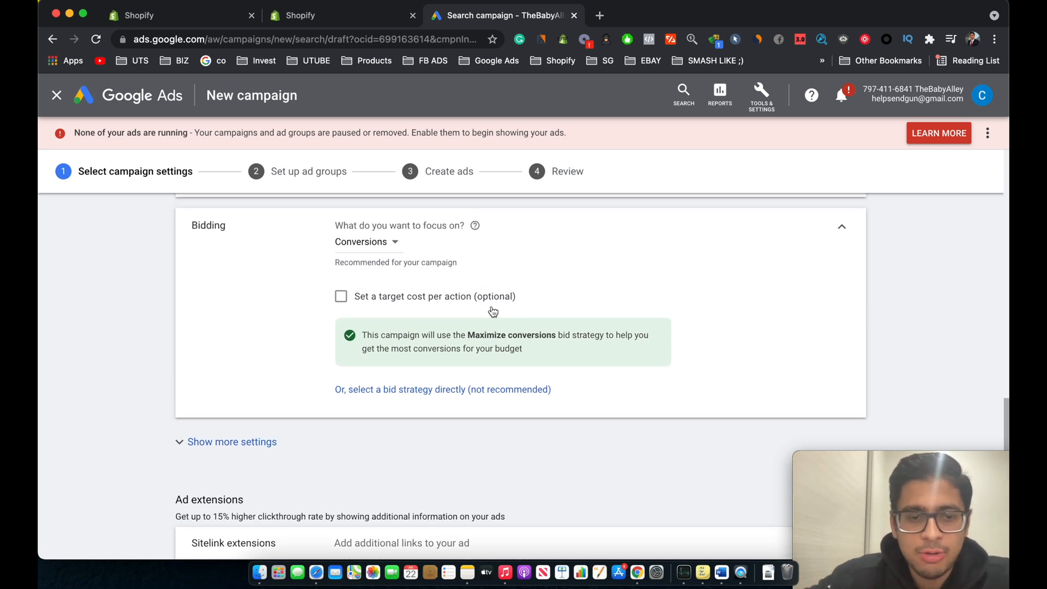
{"action": "scroll", "coordinate": [492, 307], "scroll_direction": "down", "scroll_amount": 1}
{"action": "scroll", "coordinate": [475, 292], "scroll_direction": "down", "scroll_amount": 2}
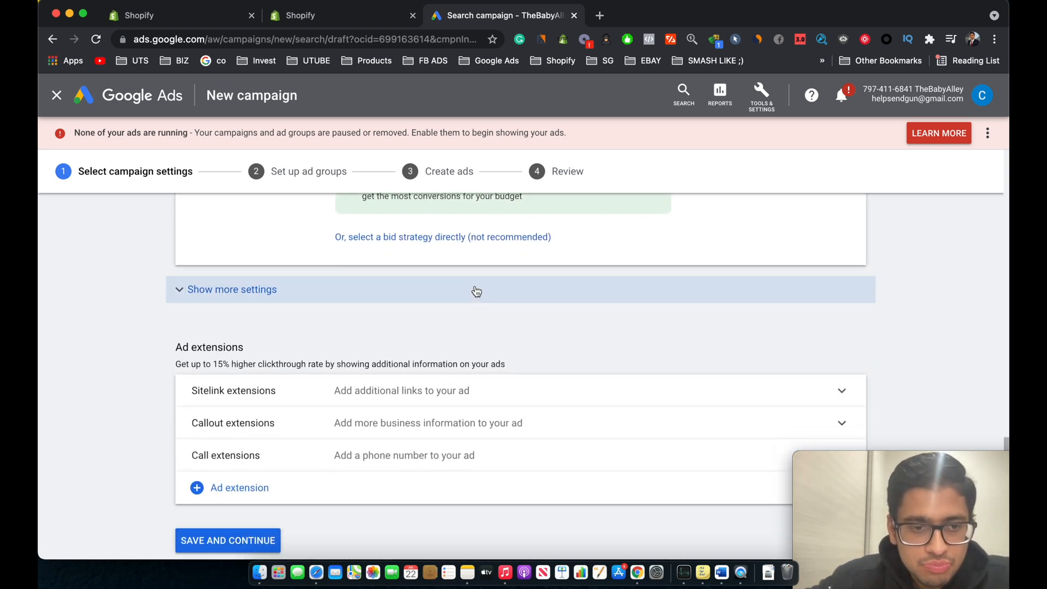
{"action": "scroll", "coordinate": [476, 292], "scroll_direction": "down", "scroll_amount": 1}
{"action": "scroll", "coordinate": [458, 267], "scroll_direction": "down", "scroll_amount": 1}
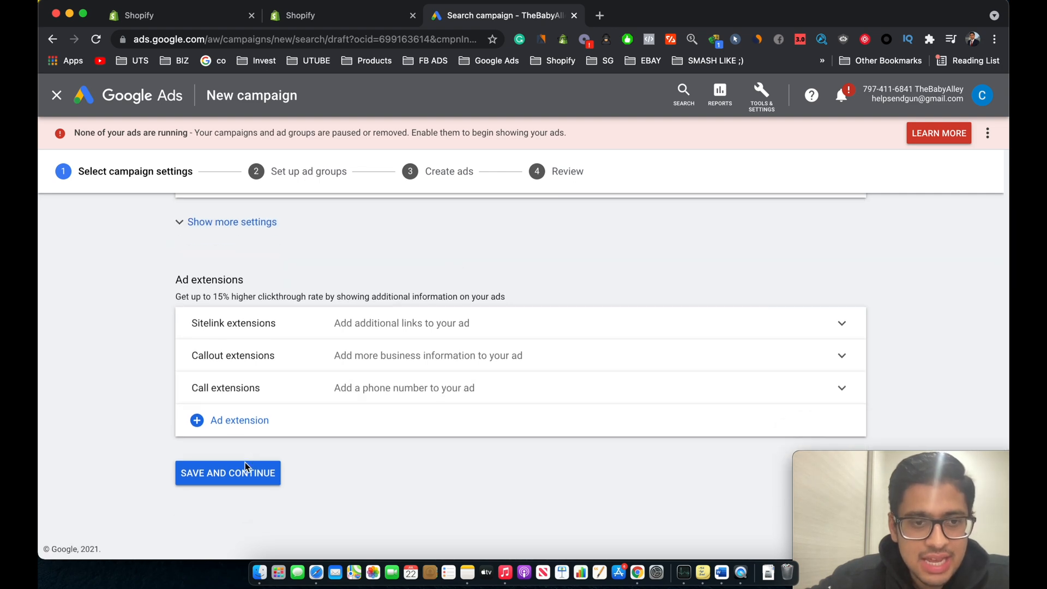
{"action": "left_click", "coordinate": [244, 478]}
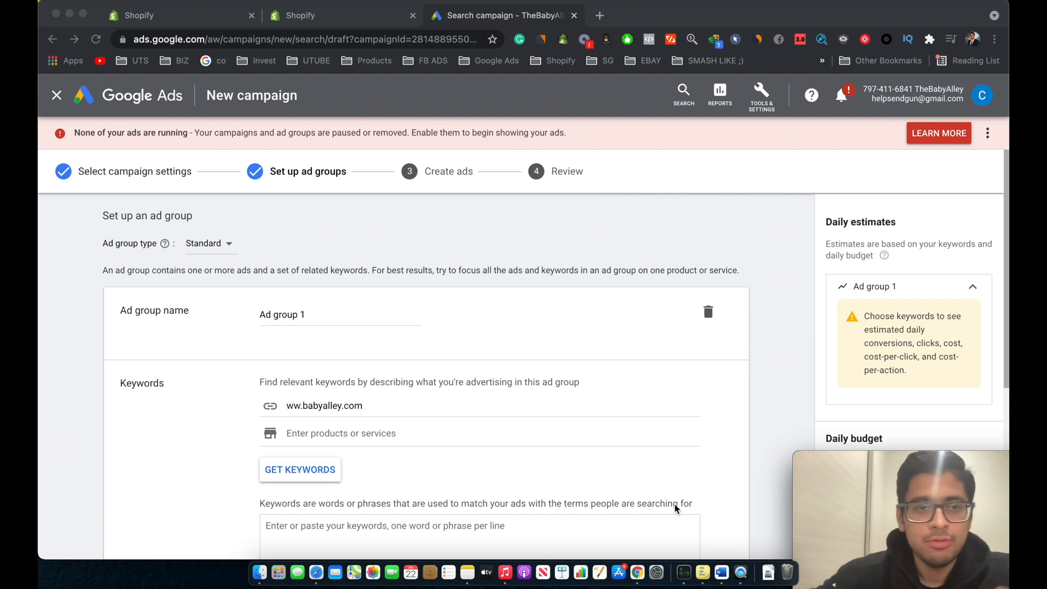
Step: Rename the ad group to "Branded Keywords"
{"action": "scroll", "coordinate": [676, 507], "scroll_direction": "down", "scroll_amount": 2}
{"action": "scroll", "coordinate": [382, 426], "scroll_direction": "up", "scroll_amount": 2}
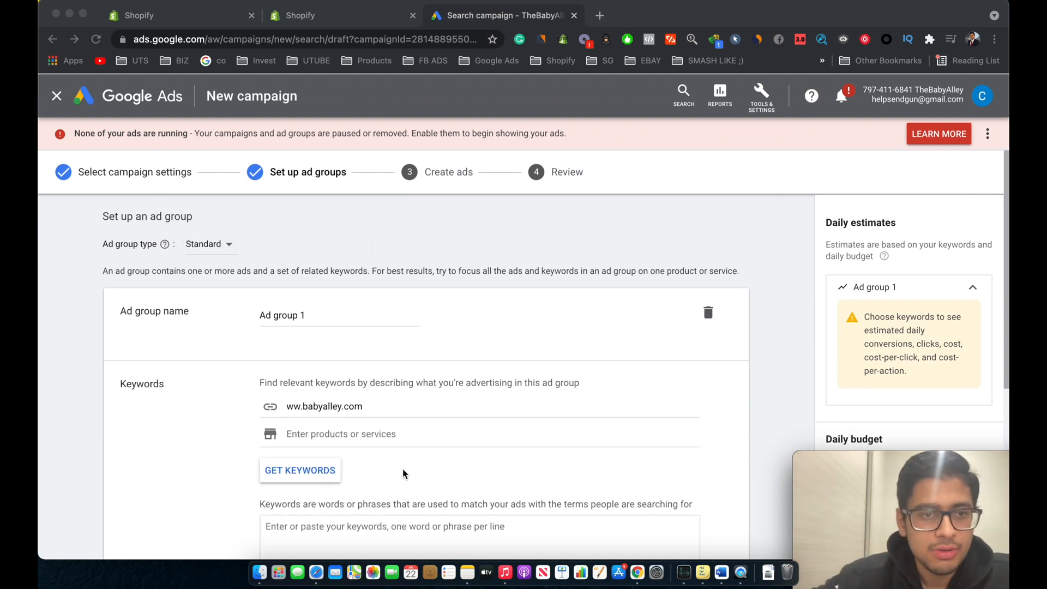
{"action": "triple_click", "coordinate": [330, 319]}
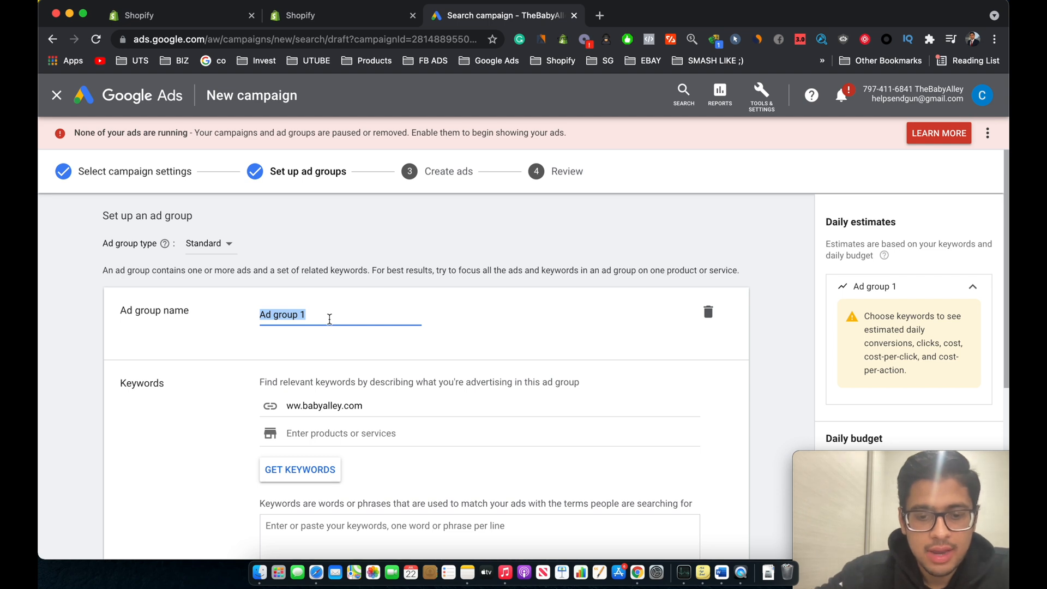
{"action": "type", "text": "Branded Key"}
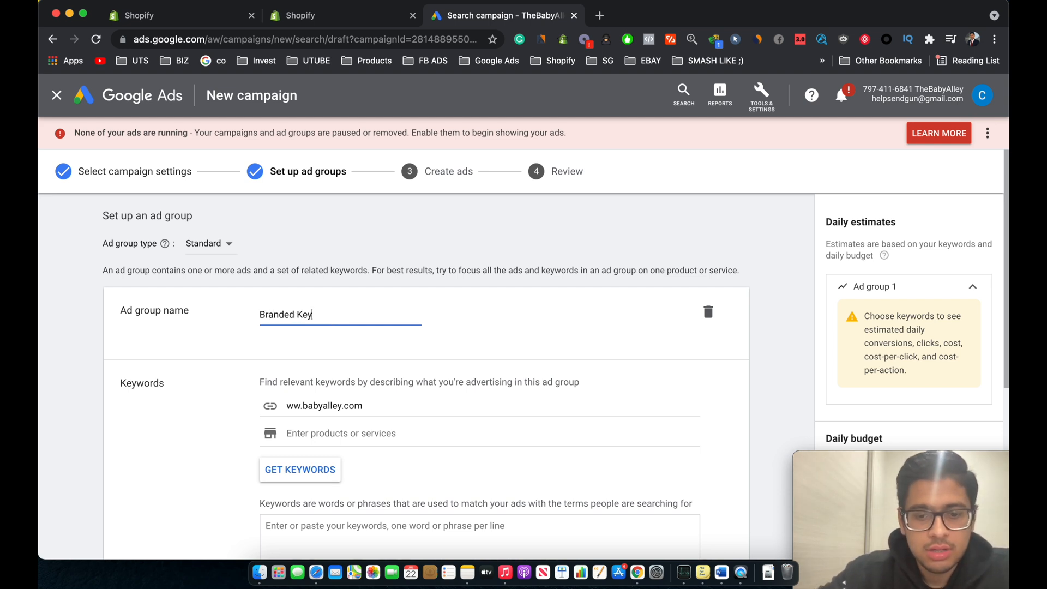
{"action": "type", "text": "words"}
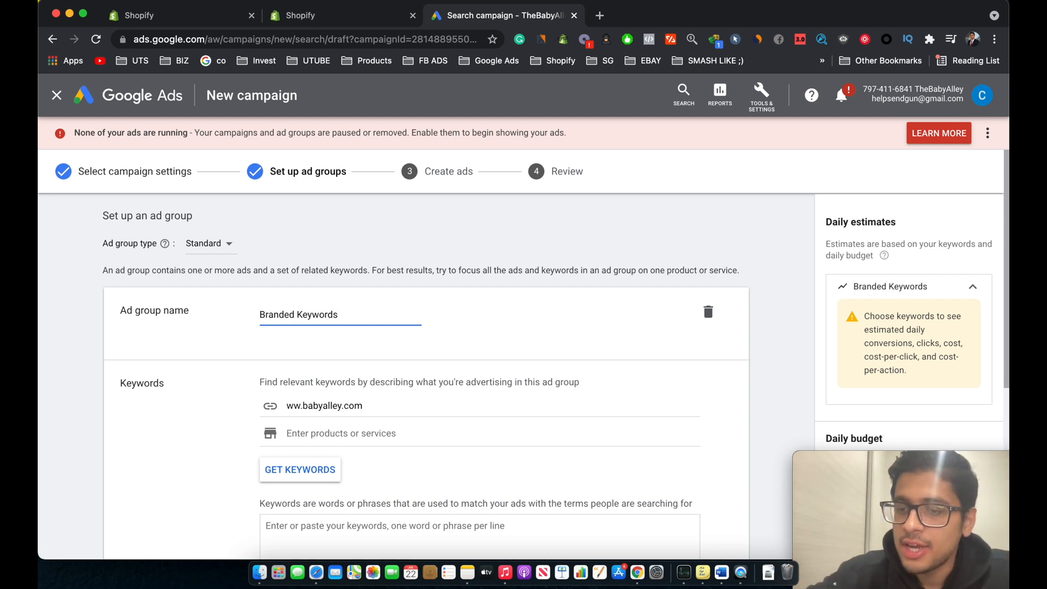
{"action": "scroll", "coordinate": [425, 376], "scroll_direction": "down", "scroll_amount": 3}
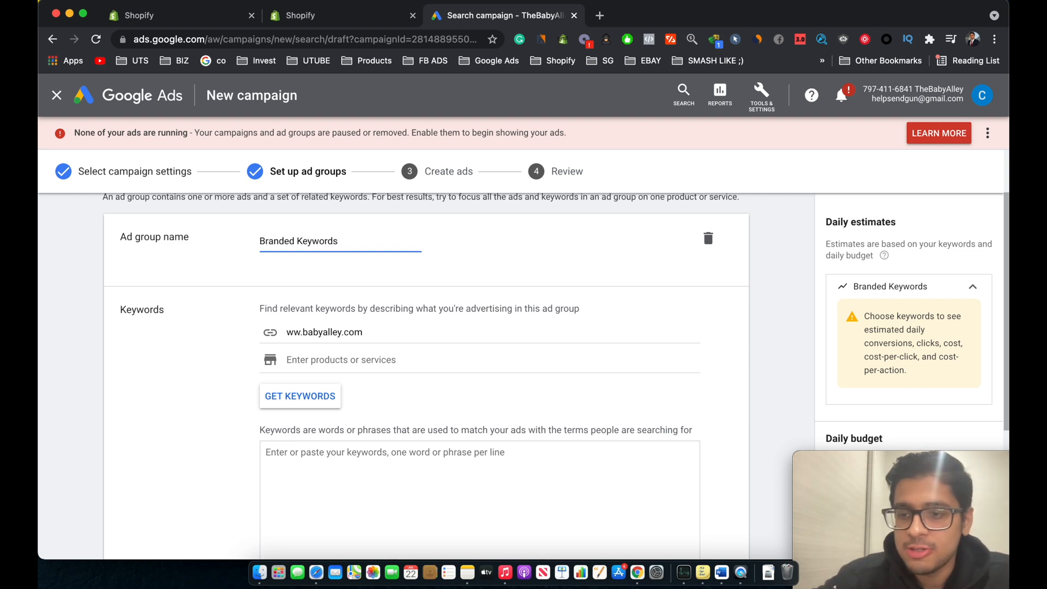
Step: Enter the keywords Baby Alley, [Baby Alley] and "Baby Alley" on separate lines as broad, exact and phrase matches
{"action": "scroll", "coordinate": [342, 338], "scroll_direction": "up", "scroll_amount": 3}
{"action": "scroll", "coordinate": [342, 338], "scroll_direction": "down", "scroll_amount": 2}
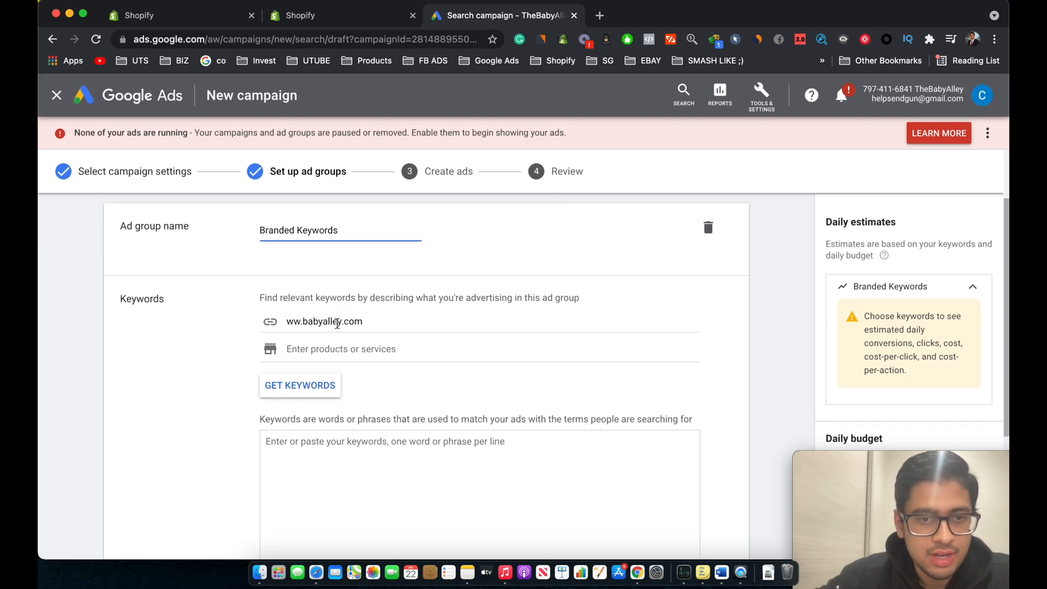
{"action": "scroll", "coordinate": [310, 286], "scroll_direction": "up", "scroll_amount": 1}
{"action": "scroll", "coordinate": [347, 315], "scroll_direction": "down", "scroll_amount": 2}
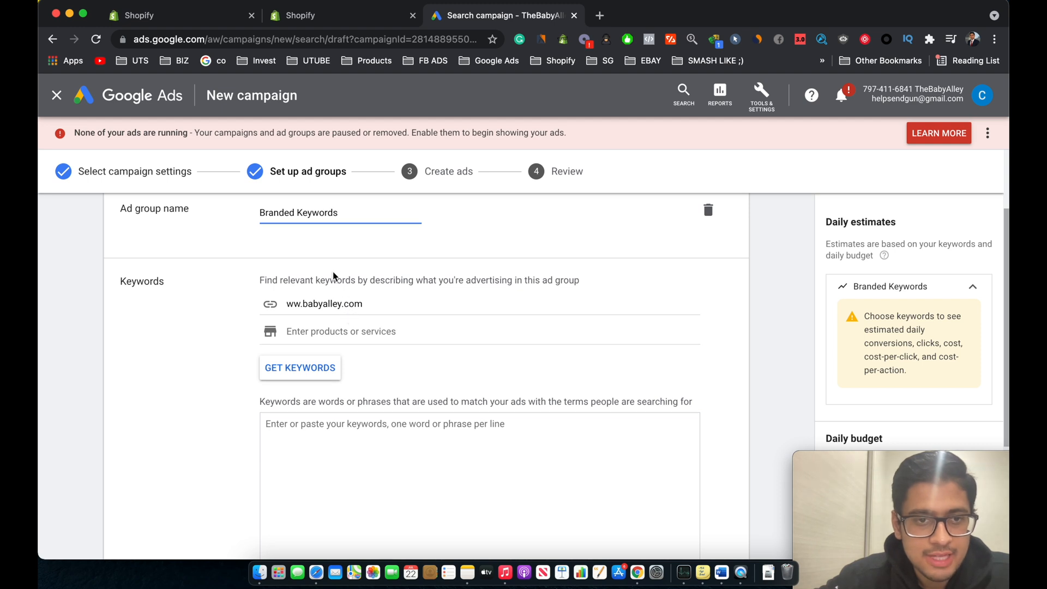
{"action": "scroll", "coordinate": [376, 316], "scroll_direction": "down", "scroll_amount": 4}
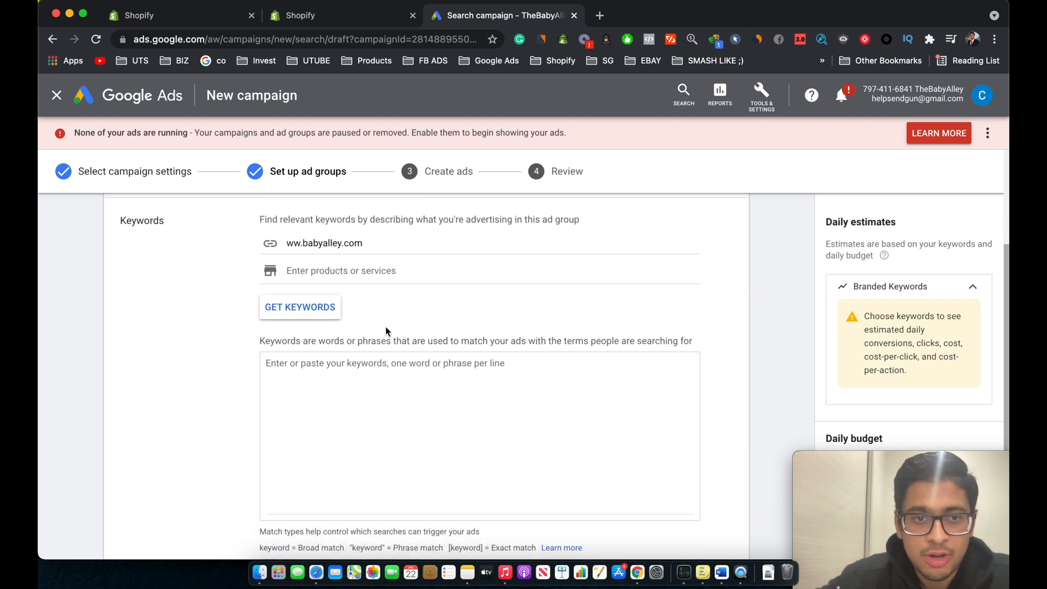
{"action": "left_click", "coordinate": [344, 323]}
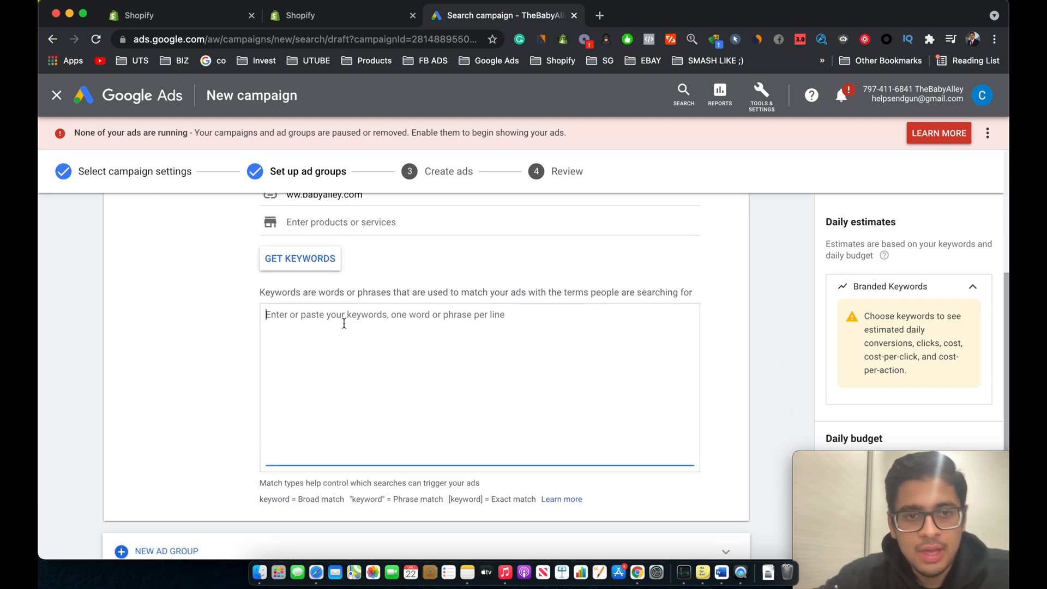
{"action": "scroll", "coordinate": [344, 324], "scroll_direction": "down", "scroll_amount": 1}
{"action": "scroll", "coordinate": [343, 323], "scroll_direction": "up", "scroll_amount": 1}
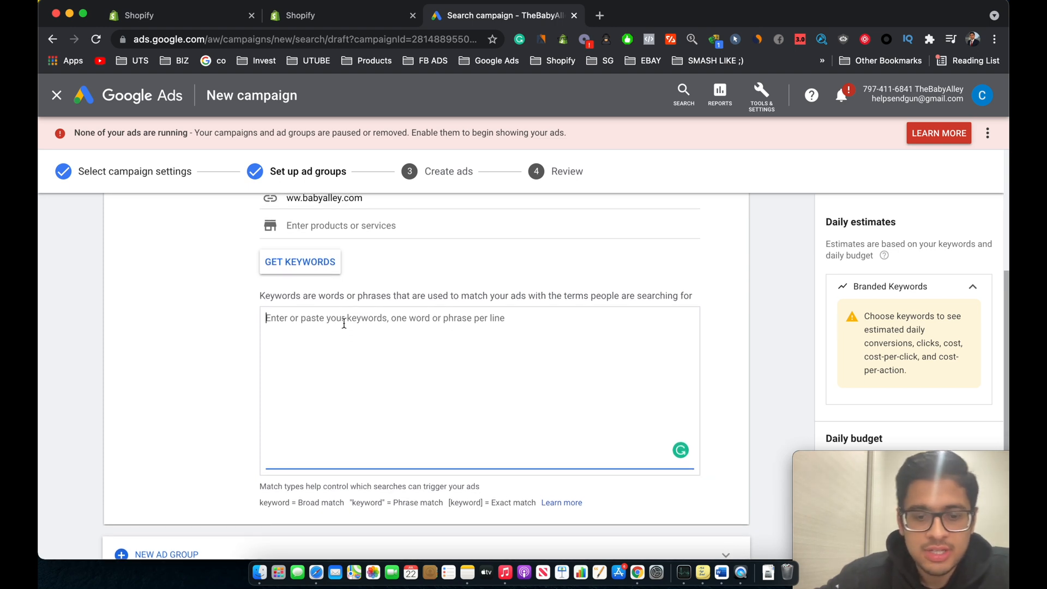
{"action": "type", "text": "Baby"}
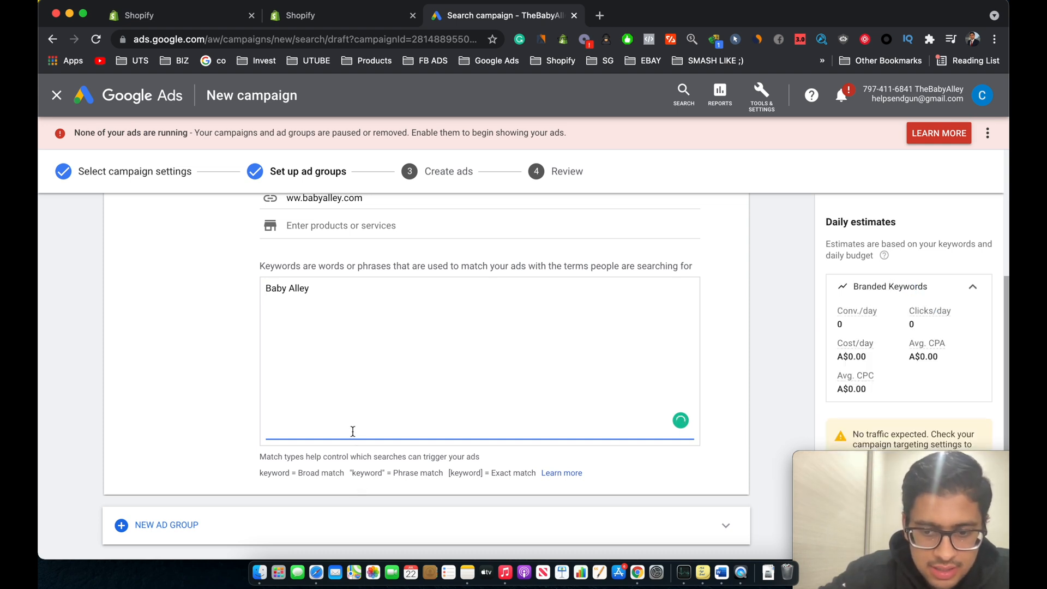
{"action": "type", "text": "Alley ["}
{"action": "type", "text": "Ba"}
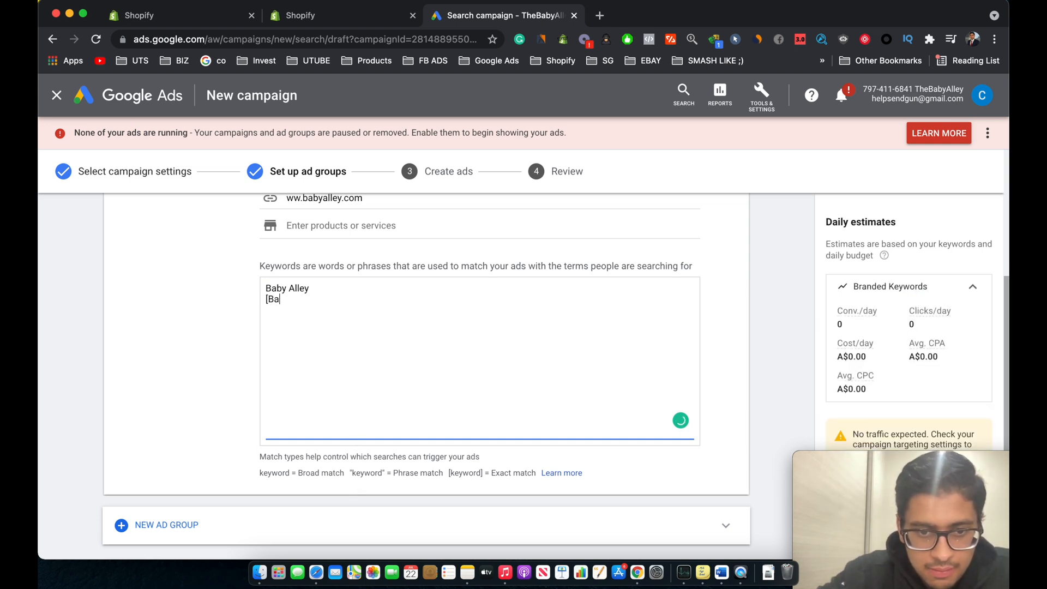
{"action": "type", "text": "by Alle"}
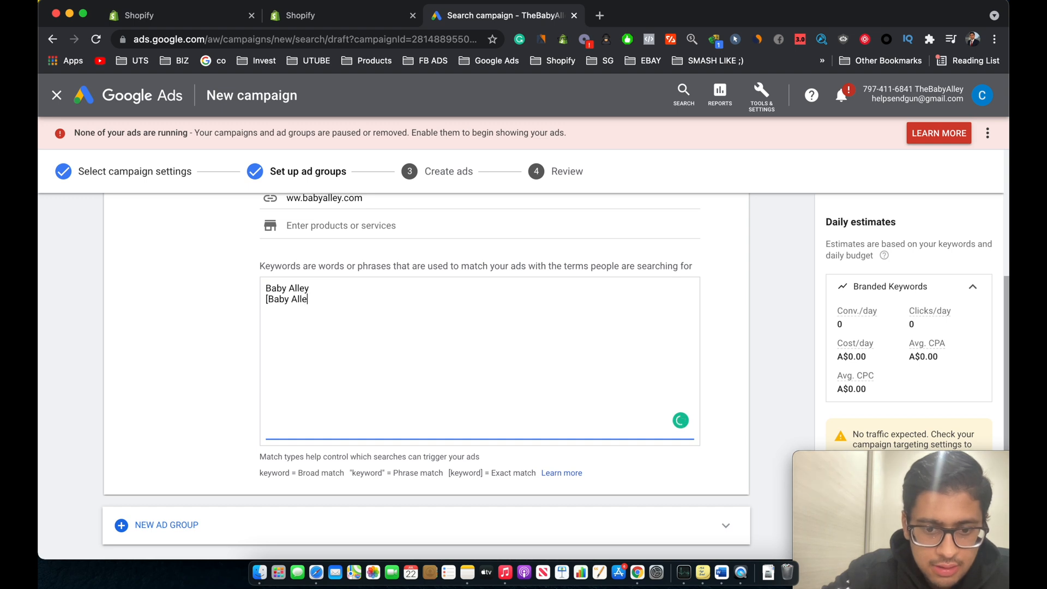
{"action": "type", "text": "y]"}
{"action": "key", "text": "Return"}
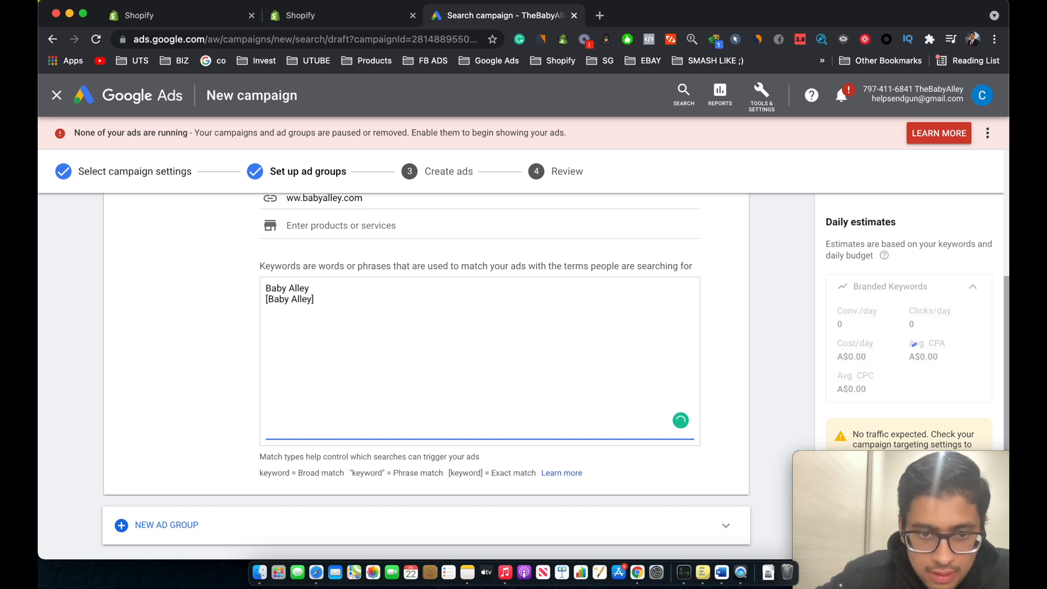
{"action": "type", "text": "\""}
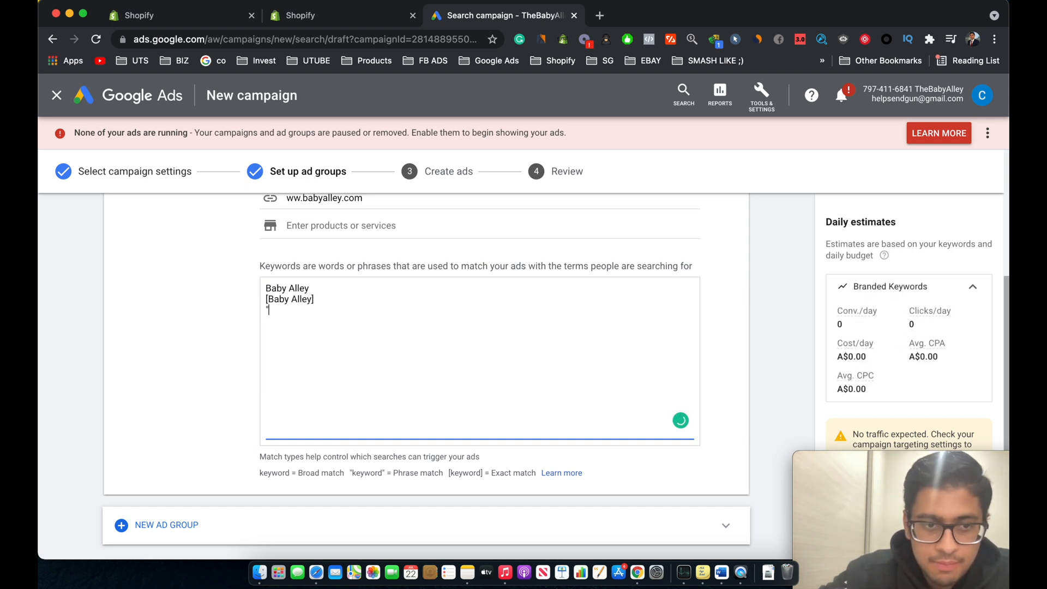
{"action": "type", "text": "Baby Alley\""}
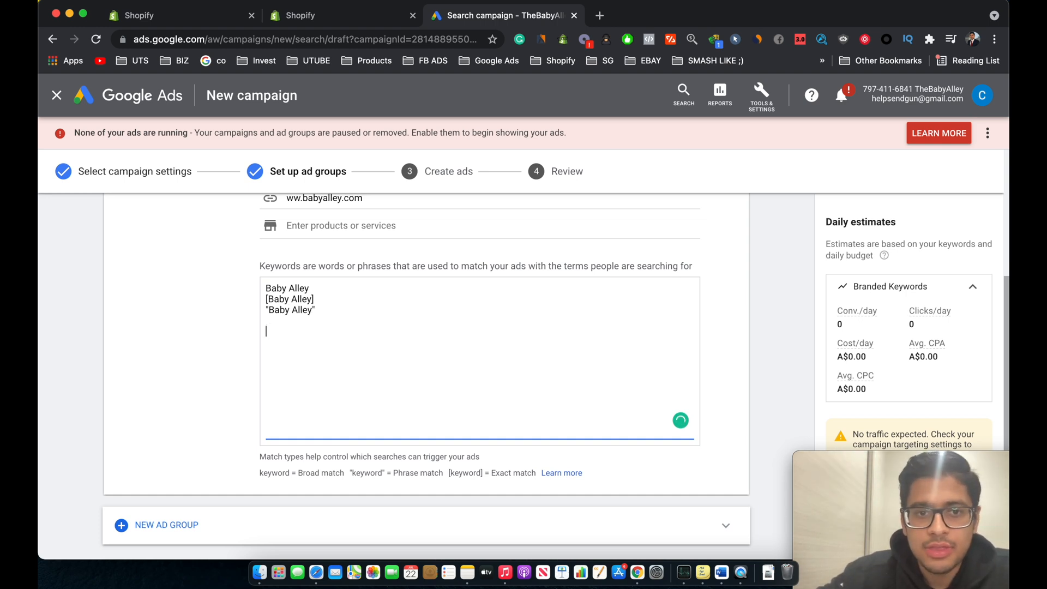
Step: Copy the three keyword lines and paste them again below the originals
{"action": "left_click_drag", "start_coordinate": [322, 318], "coordinate": [262, 289]}
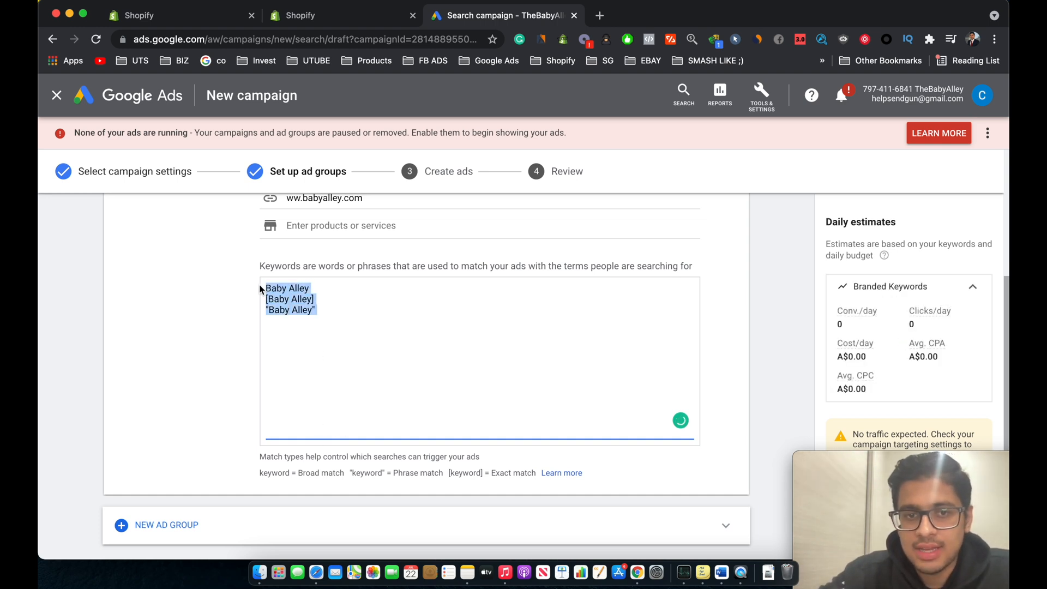
{"action": "key", "text": "cmd+c"}
{"action": "left_click", "coordinate": [292, 327]}
{"action": "key", "text": "cmd+v"}
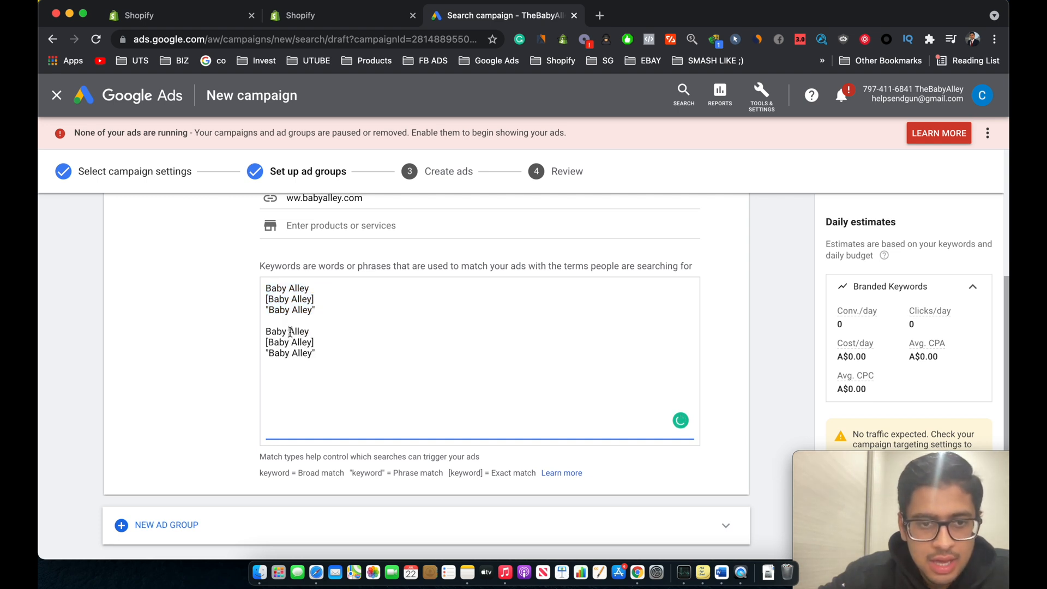
Step: Remove the space in each pasted keyword to create BabyAlley, [BabyAlley] and "BabyAlley" variants
{"action": "left_click", "coordinate": [289, 331]}
{"action": "key", "text": "BackSpace"}
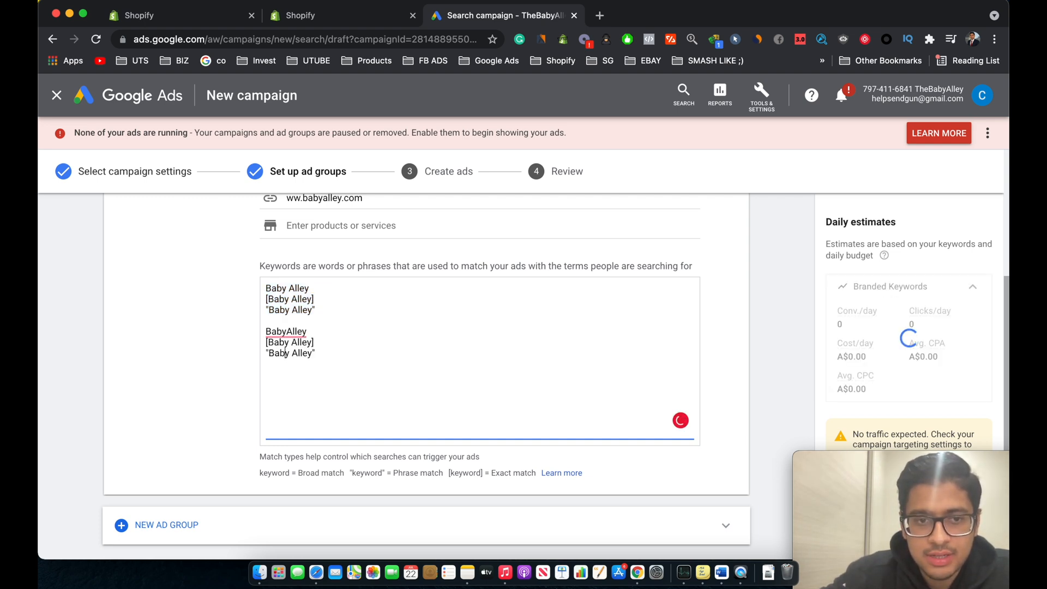
{"action": "left_click", "coordinate": [291, 343]}
{"action": "key", "text": "BackSpace"}
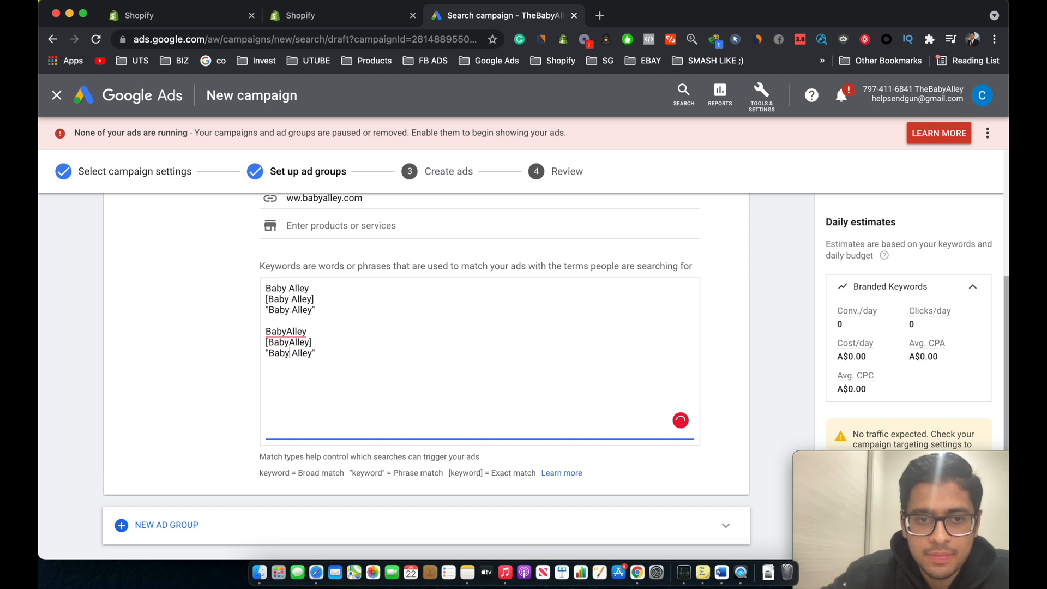
{"action": "left_click", "coordinate": [290, 353]}
{"action": "key", "text": "BackSpace"}
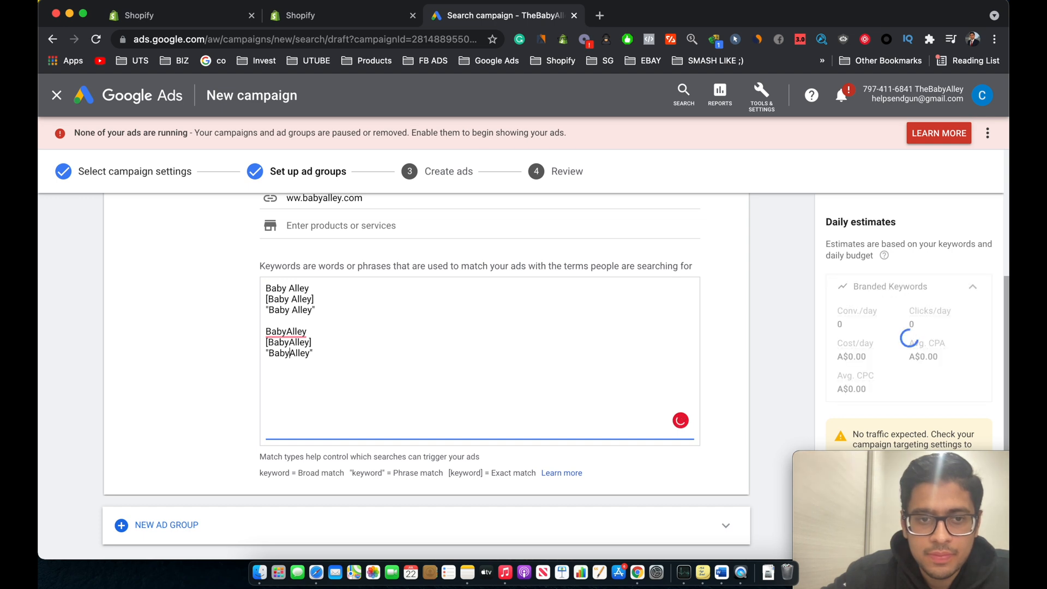
Step: Save the Branded Keywords ad group with its keywords and continue to ad creation
{"action": "left_click", "coordinate": [306, 386]}
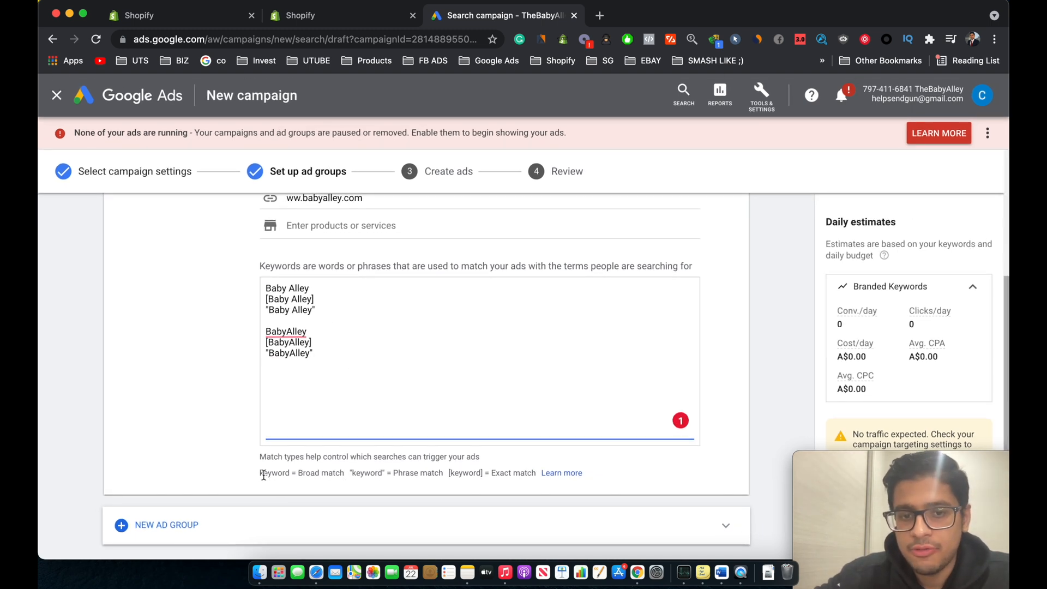
{"action": "left_click_drag", "start_coordinate": [264, 474], "coordinate": [275, 474]}
{"action": "left_click", "coordinate": [291, 476]}
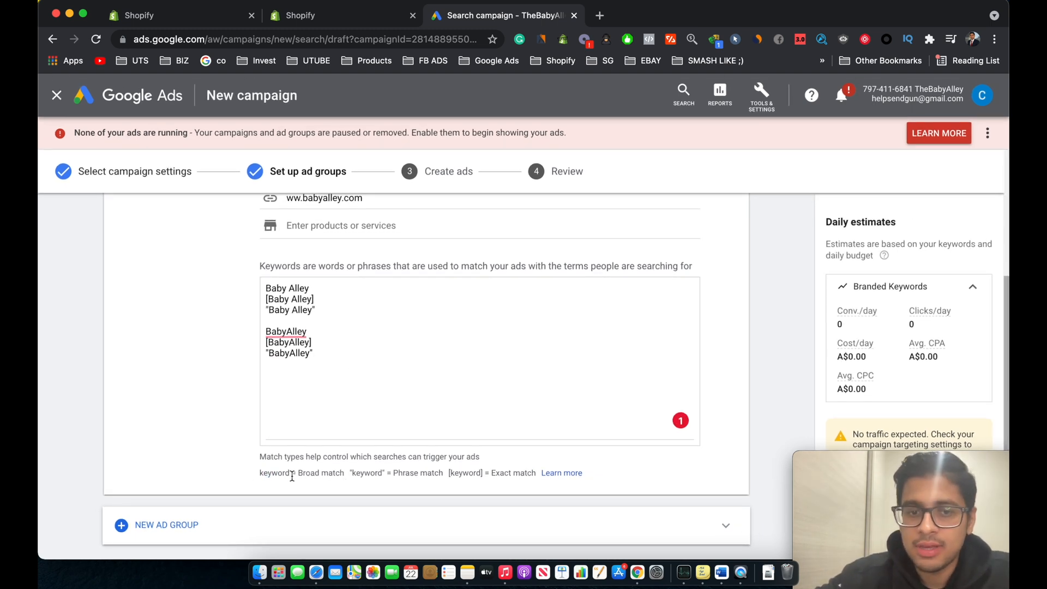
{"action": "left_click_drag", "start_coordinate": [298, 473], "coordinate": [334, 473]}
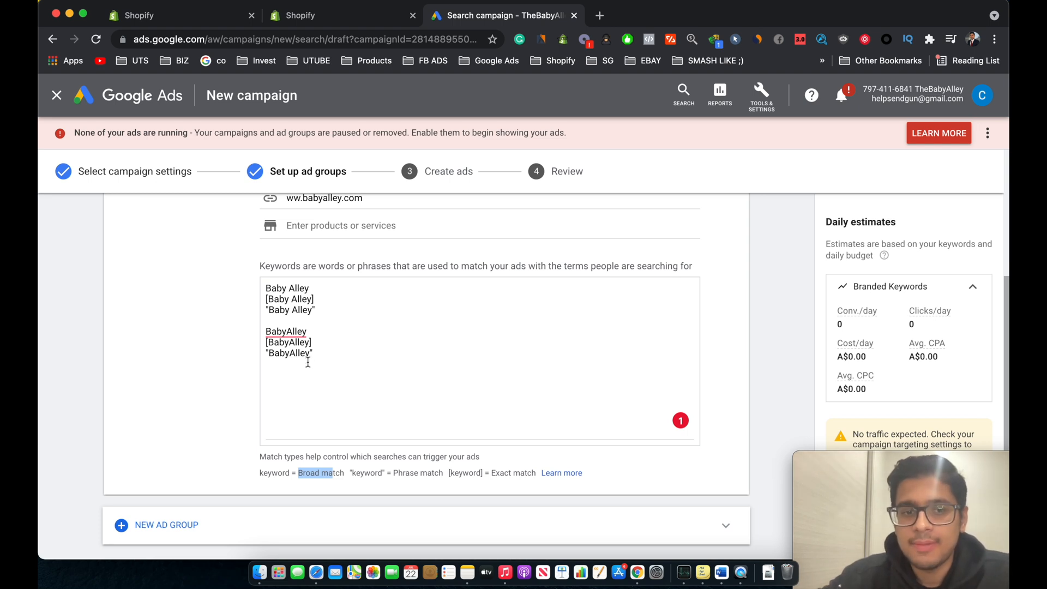
{"action": "scroll", "coordinate": [308, 362], "scroll_direction": "down", "scroll_amount": 1}
{"action": "left_click", "coordinate": [244, 333]}
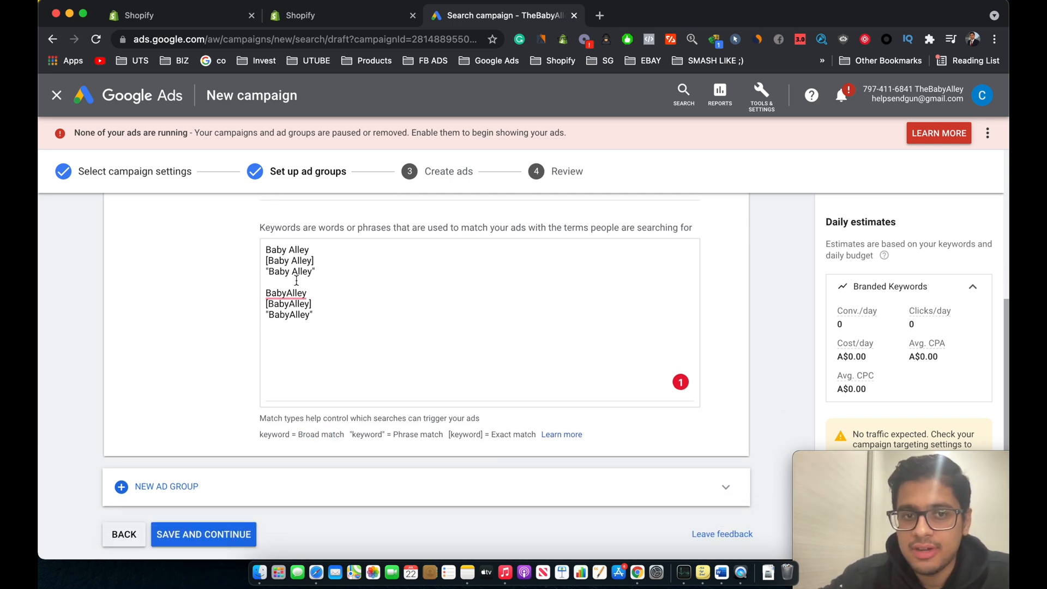
{"action": "scroll", "coordinate": [306, 273], "scroll_direction": "up", "scroll_amount": 3}
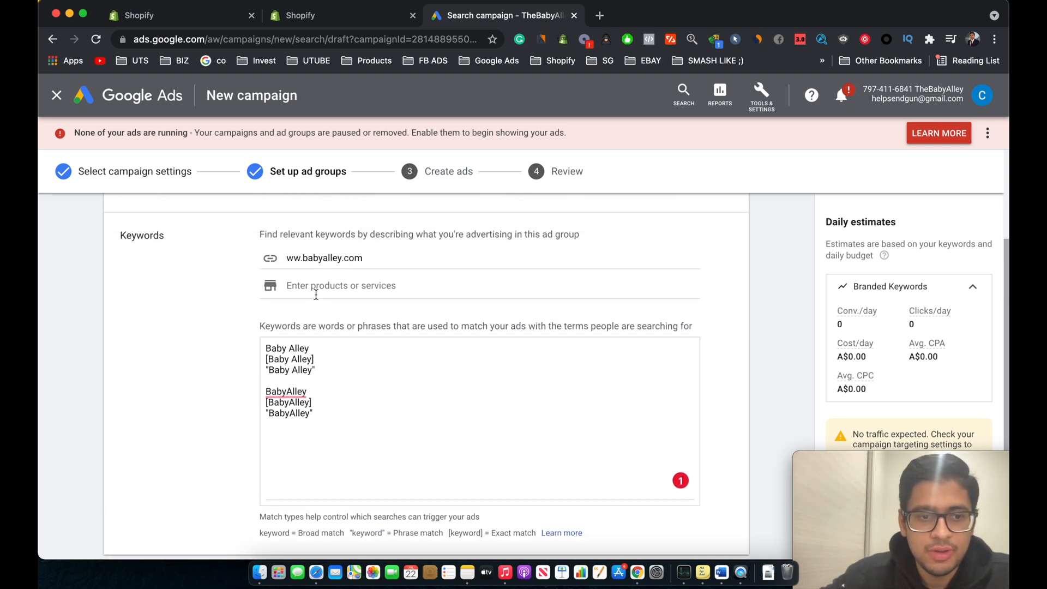
{"action": "scroll", "coordinate": [317, 295], "scroll_direction": "down", "scroll_amount": 3}
{"action": "scroll", "coordinate": [316, 294], "scroll_direction": "down", "scroll_amount": 1}
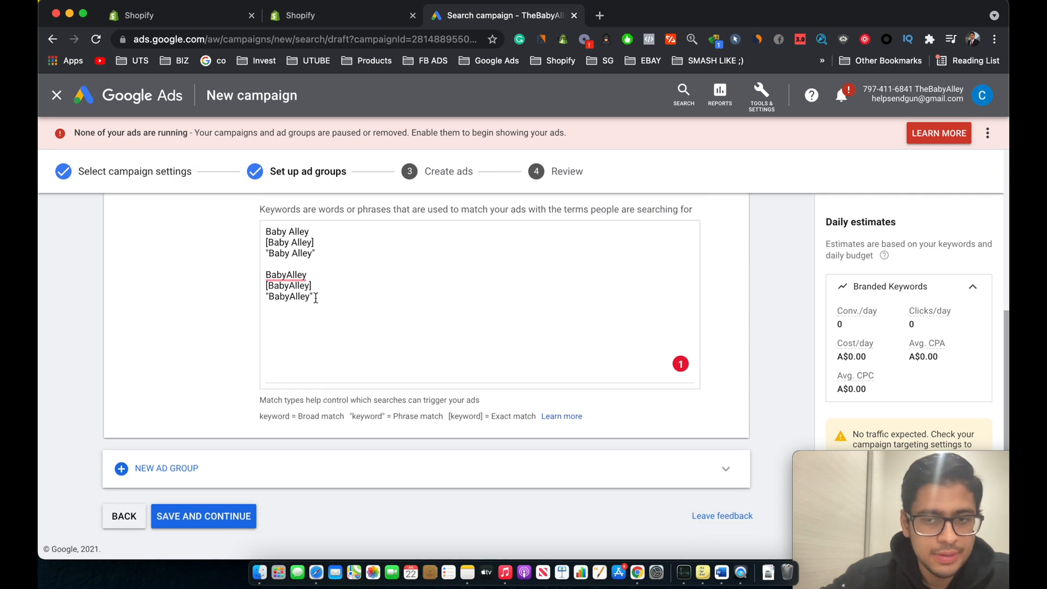
{"action": "left_click", "coordinate": [204, 511]}
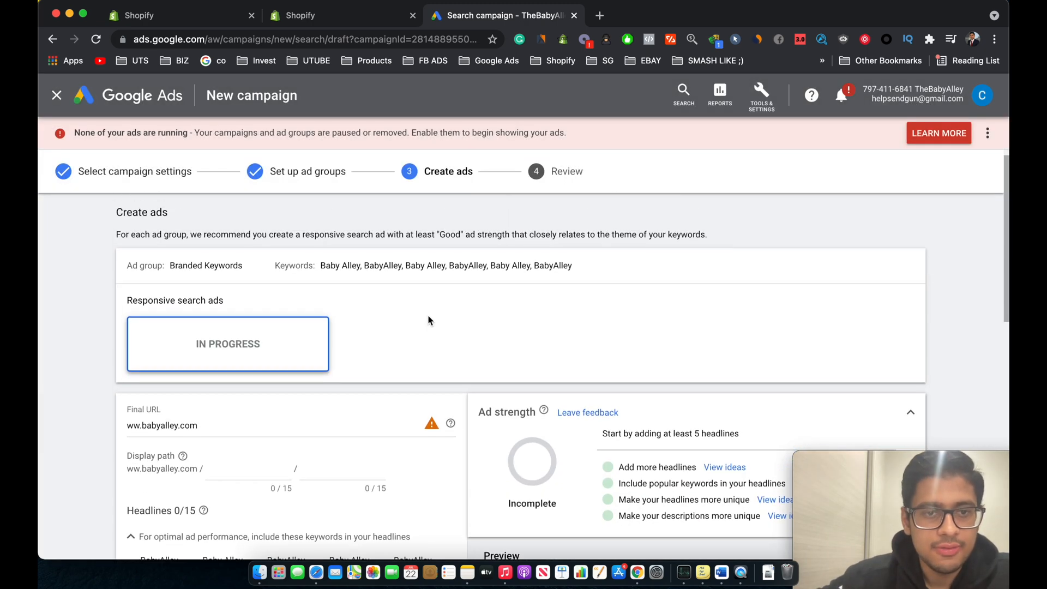
Step: Enter Baby Alley as the first headline of the responsive search ad
{"action": "scroll", "coordinate": [304, 412], "scroll_direction": "down", "scroll_amount": 3}
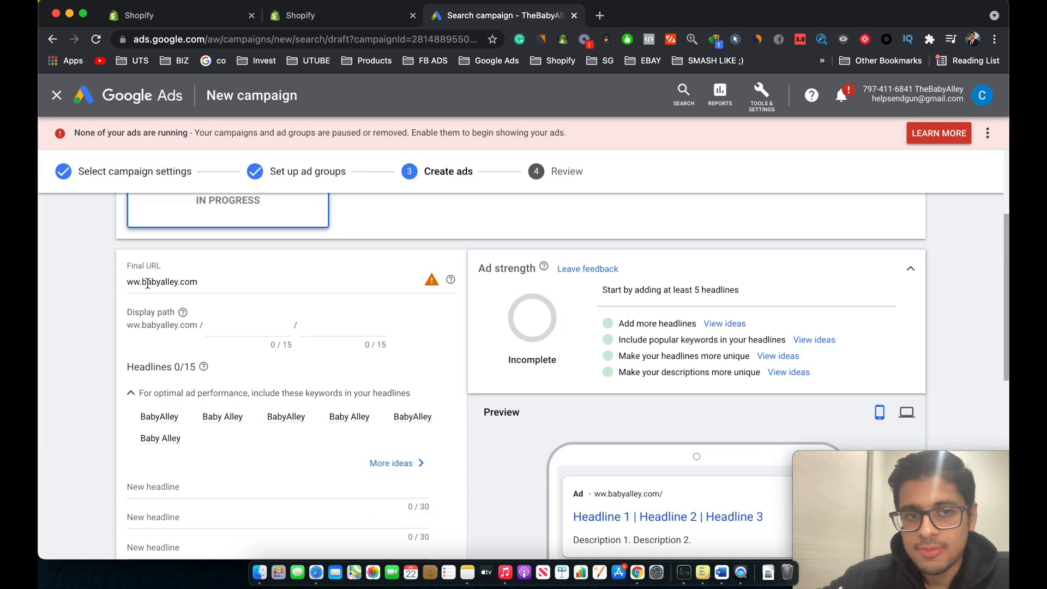
{"action": "scroll", "coordinate": [242, 290], "scroll_direction": "down", "scroll_amount": 1}
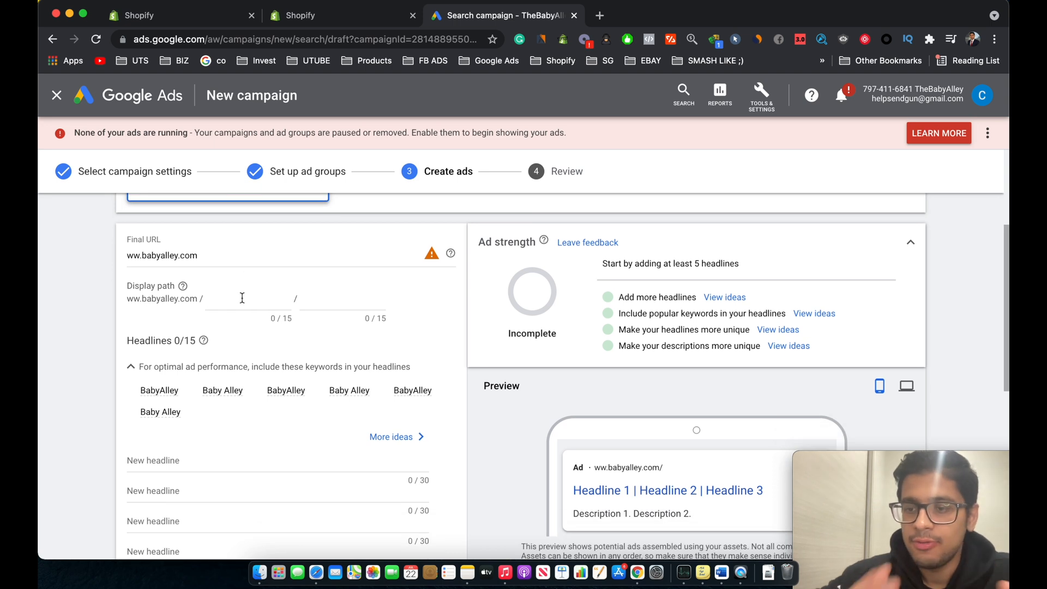
{"action": "scroll", "coordinate": [225, 338], "scroll_direction": "down", "scroll_amount": 4}
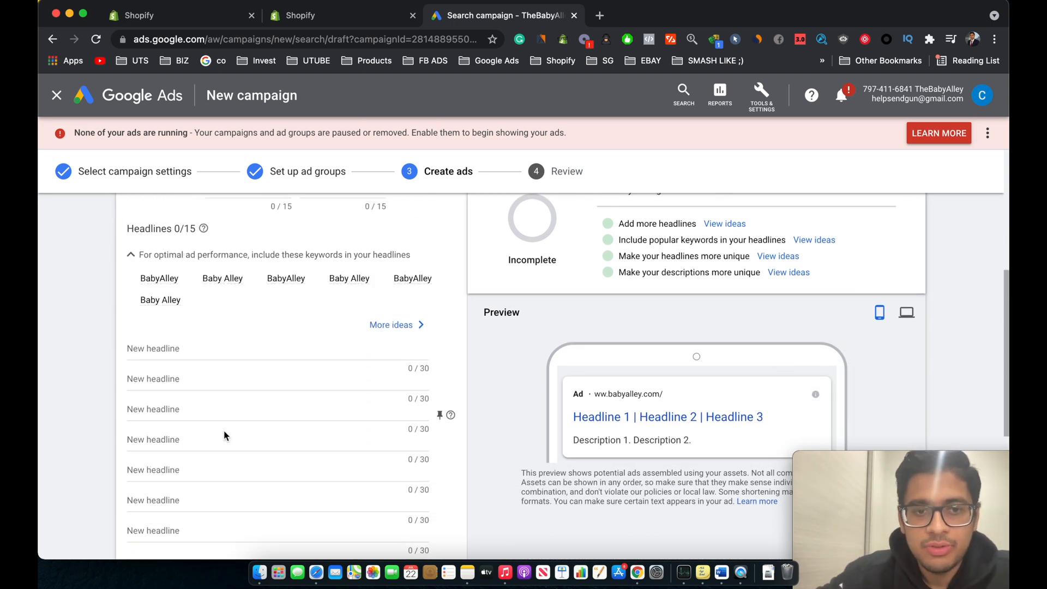
{"action": "left_click", "coordinate": [180, 348]}
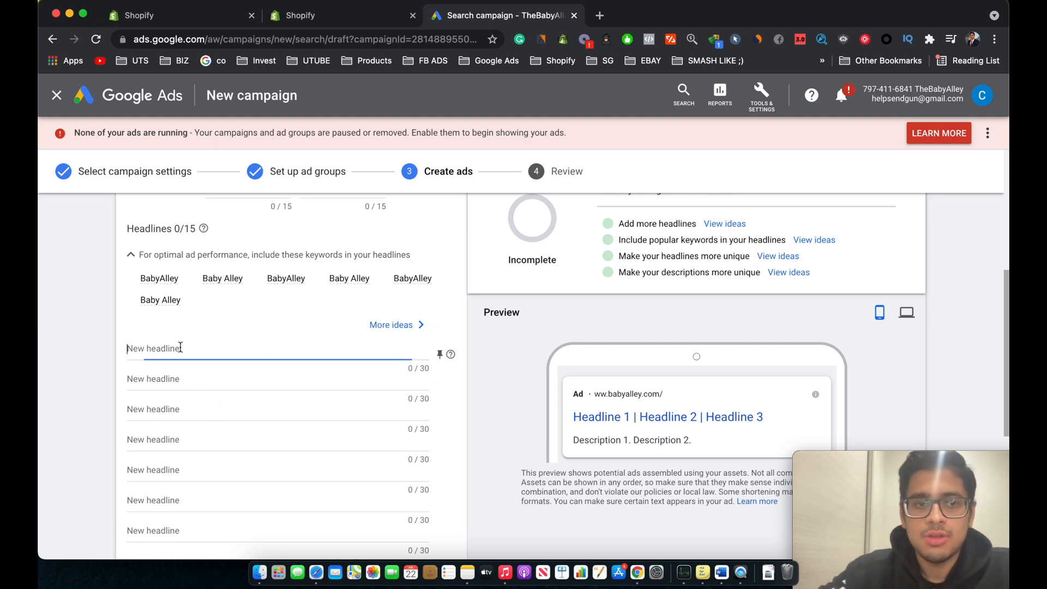
{"action": "type", "text": "Bab"}
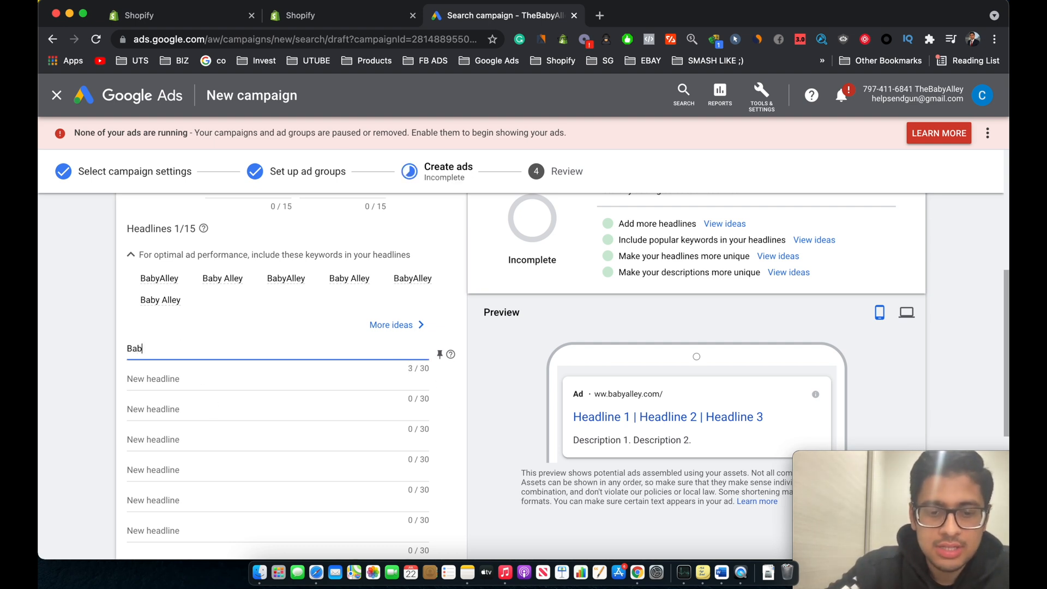
{"action": "type", "text": "y Alley"}
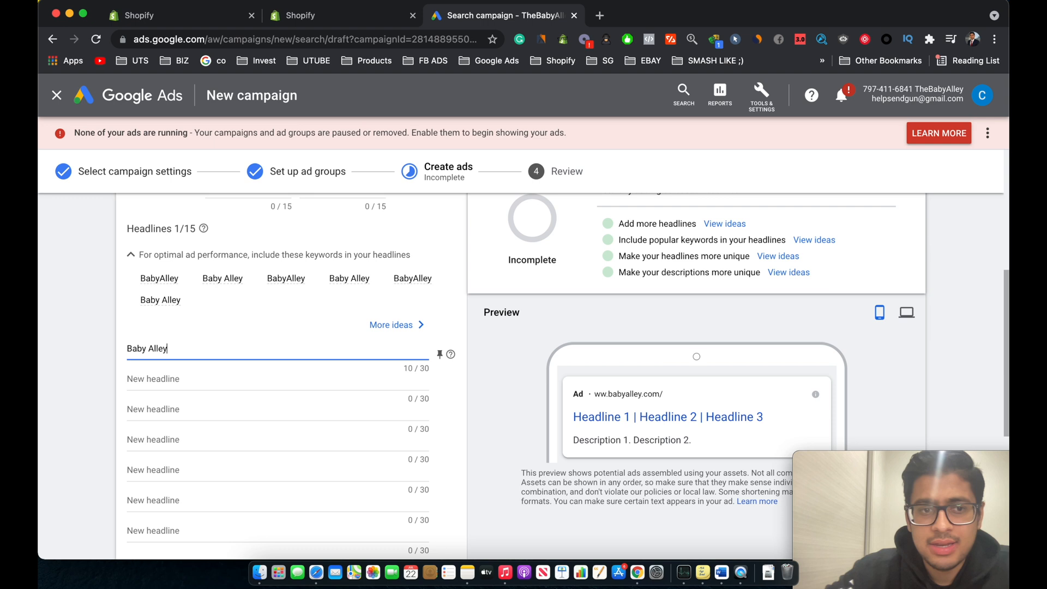
Step: Add Official Website as the second headline
{"action": "left_click", "coordinate": [148, 378]}
{"action": "type", "text": "O"}
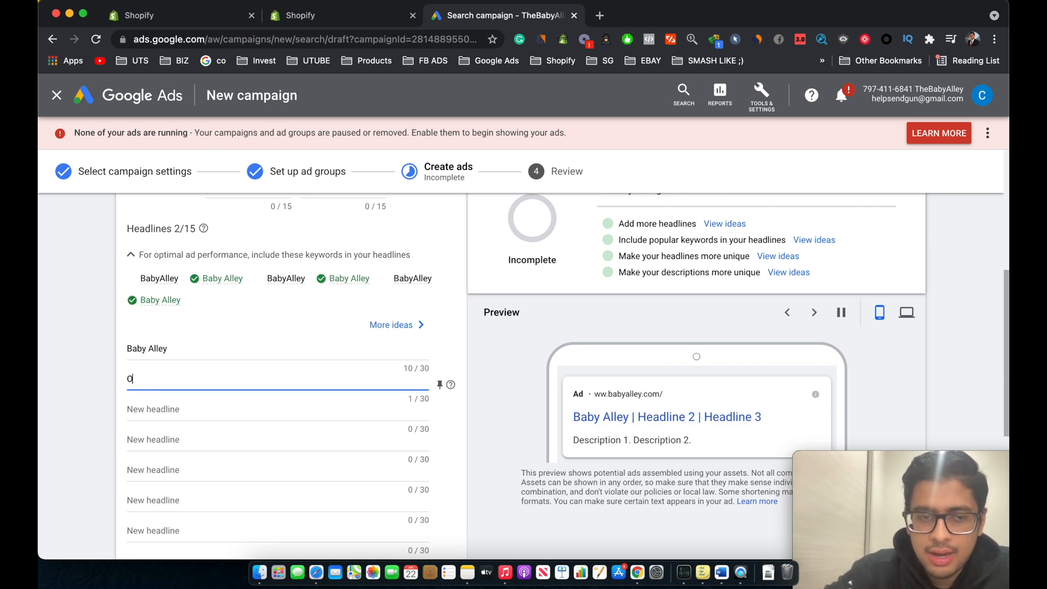
{"action": "type", "text": "fficial W"}
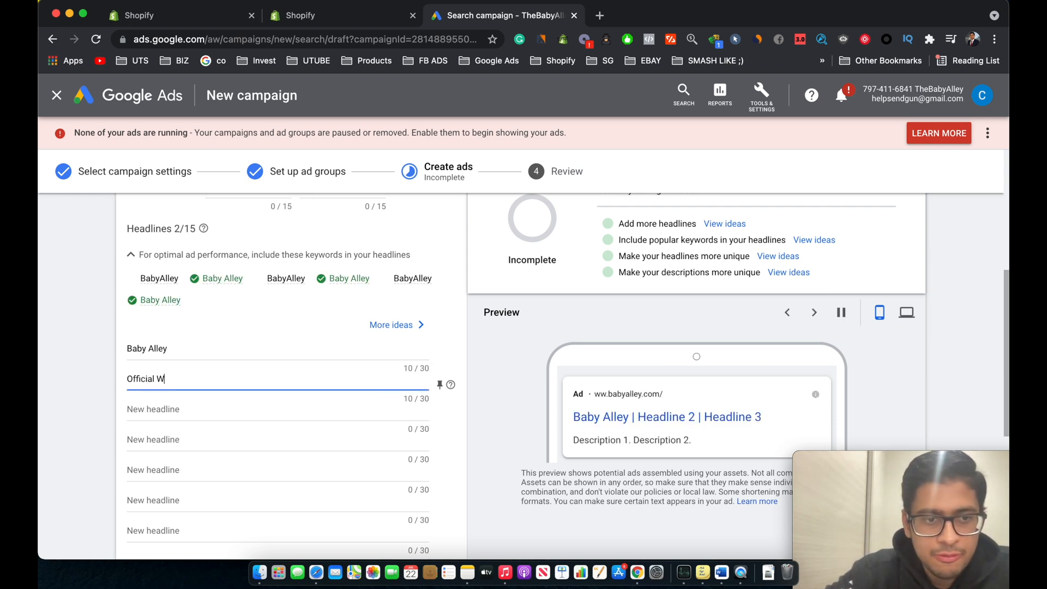
{"action": "type", "text": "ebsite"}
Step: Add the headlines The Best Baby Store Online and 5/5 Mums Recommend, plus three ad descriptions
{"action": "scroll", "coordinate": [141, 437], "scroll_direction": "down", "scroll_amount": 2}
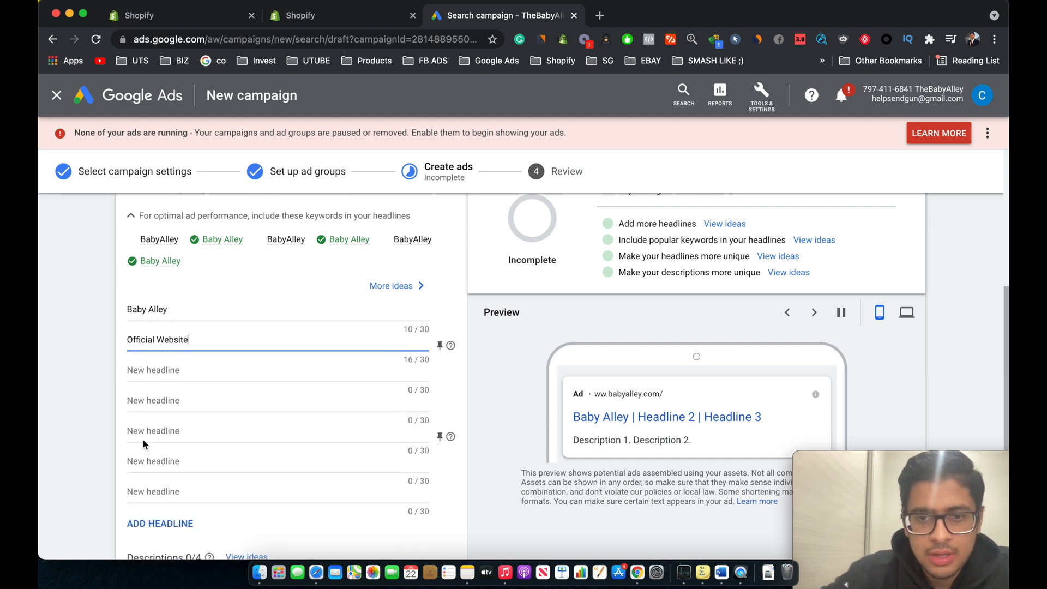
{"action": "left_click", "coordinate": [143, 369]}
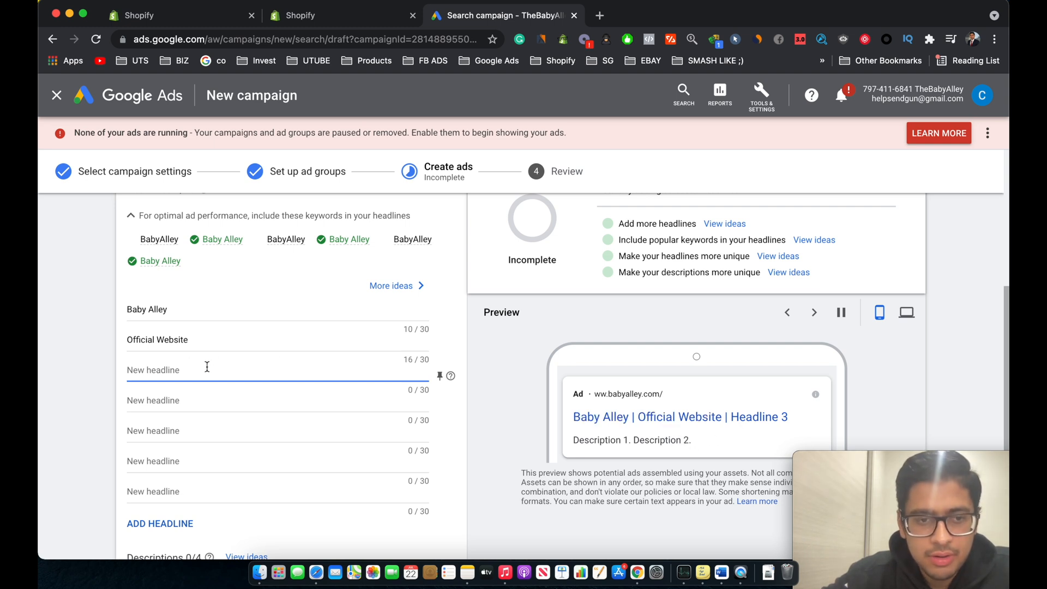
{"action": "scroll", "coordinate": [210, 398], "scroll_direction": "down", "scroll_amount": 1}
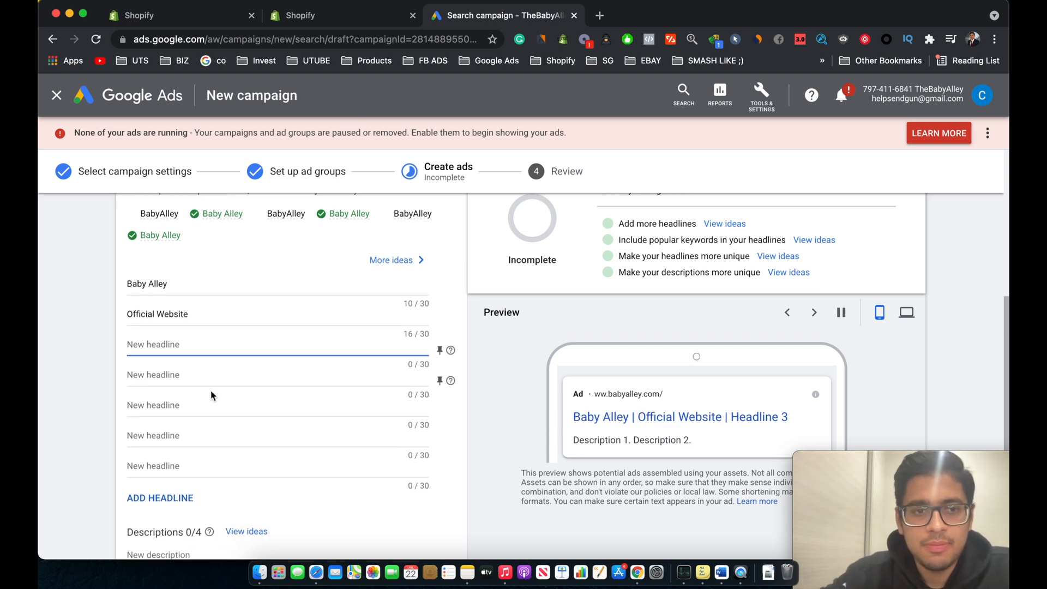
{"action": "scroll", "coordinate": [221, 388], "scroll_direction": "down", "scroll_amount": 1}
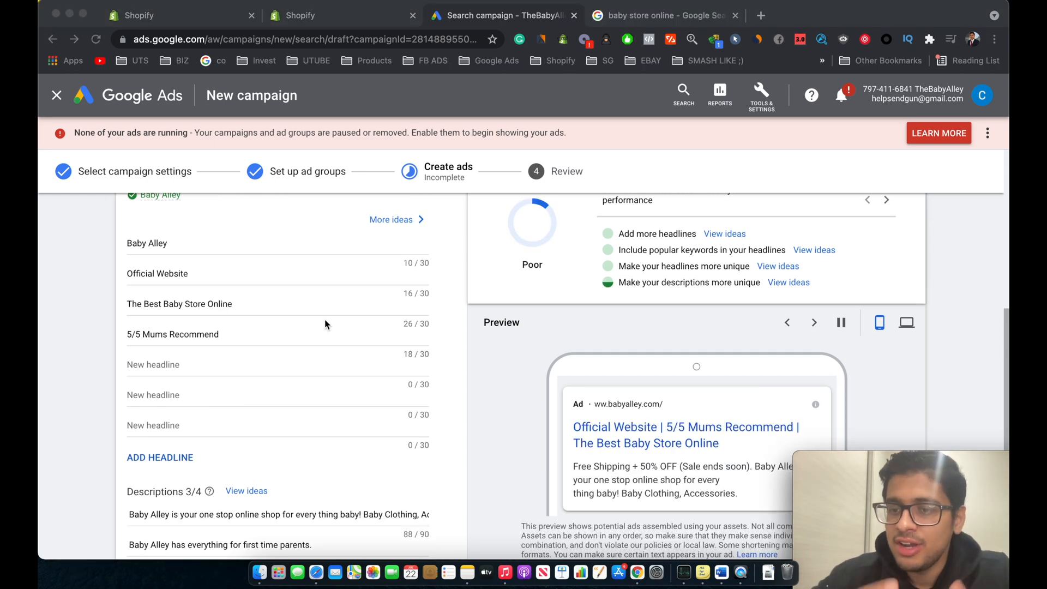
Step: Review the ad's headlines, descriptions and the rotating ad preview
{"action": "scroll", "coordinate": [498, 359], "scroll_direction": "up", "scroll_amount": 2}
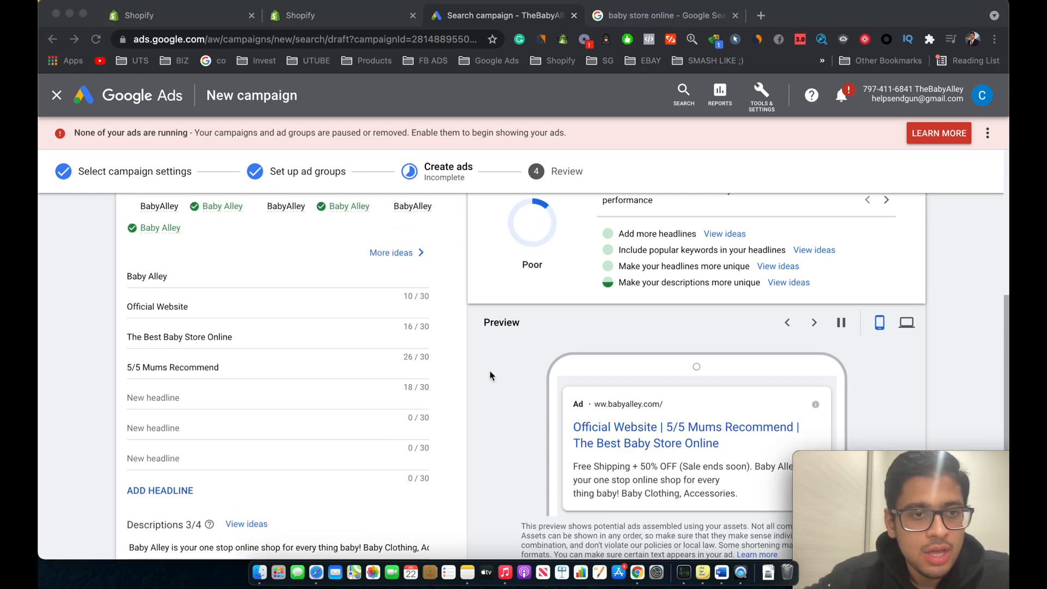
{"action": "scroll", "coordinate": [490, 371], "scroll_direction": "down", "scroll_amount": 1}
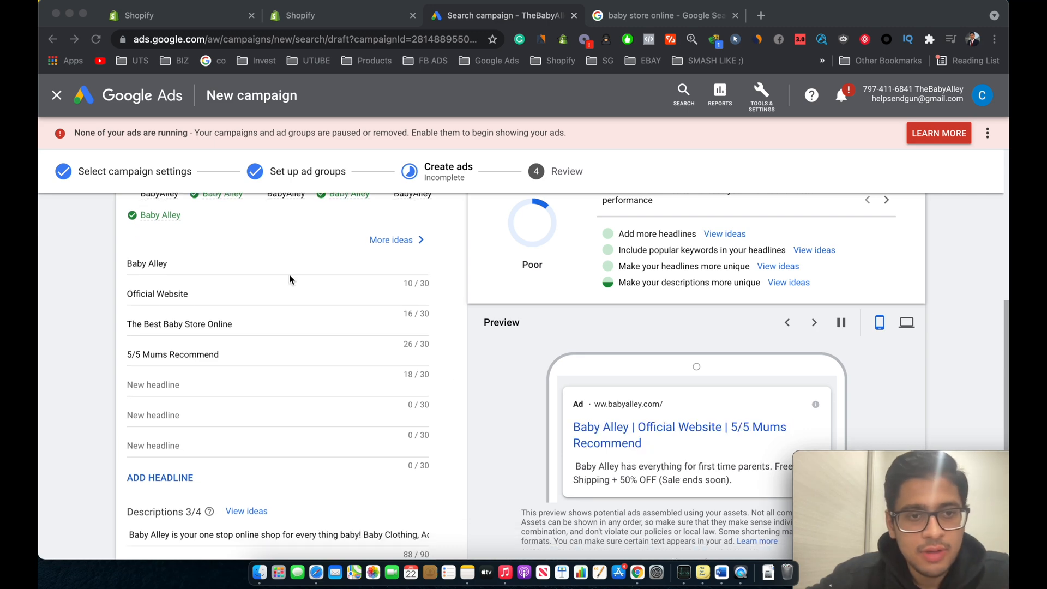
{"action": "scroll", "coordinate": [286, 332], "scroll_direction": "down", "scroll_amount": 2}
{"action": "scroll", "coordinate": [286, 331], "scroll_direction": "down", "scroll_amount": 4}
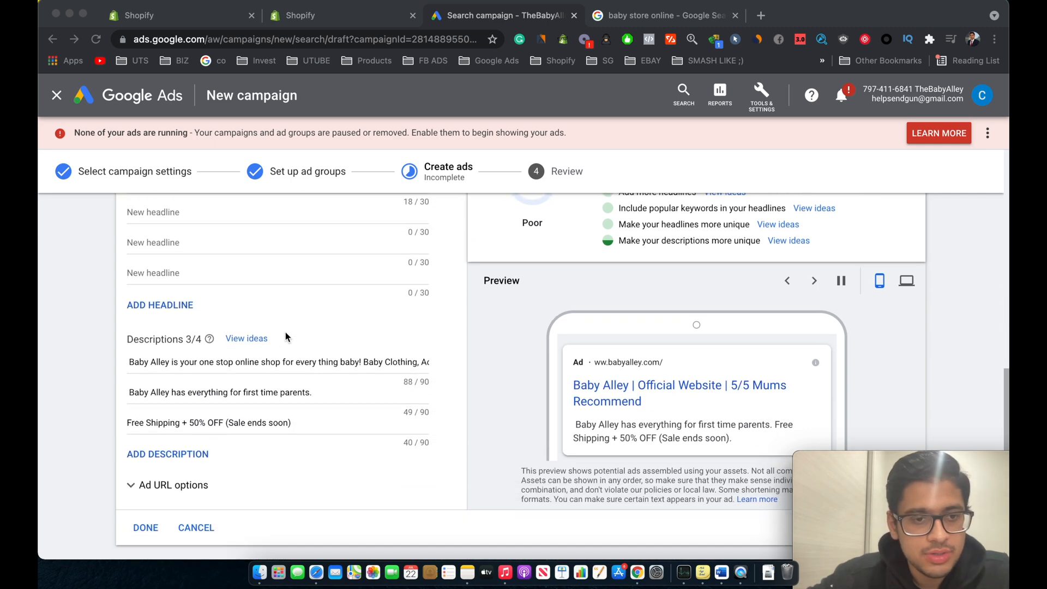
{"action": "scroll", "coordinate": [198, 369], "scroll_direction": "up", "scroll_amount": 5}
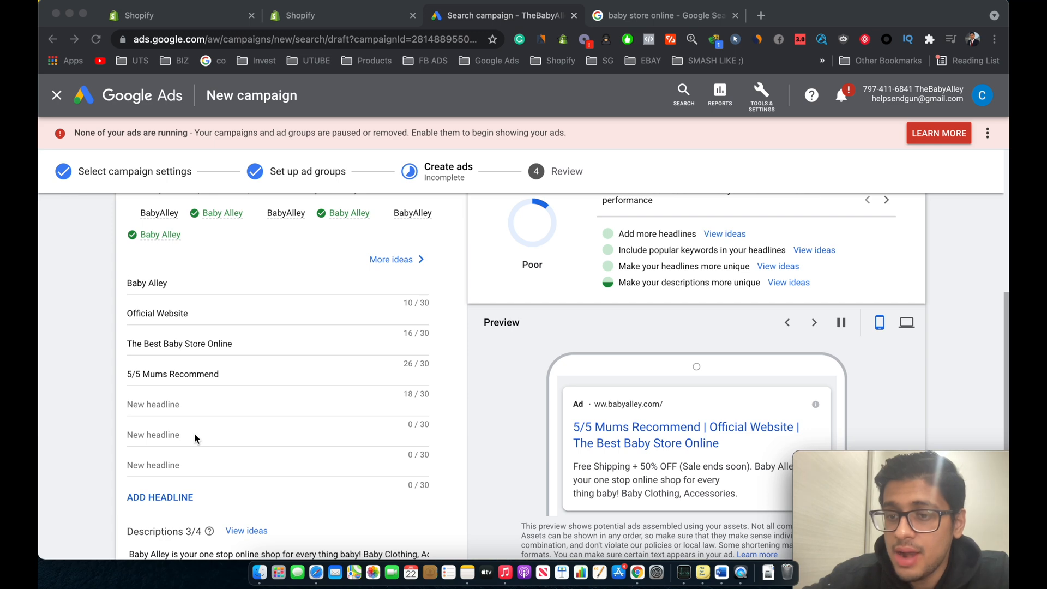
{"action": "scroll", "coordinate": [195, 438], "scroll_direction": "down", "scroll_amount": 6}
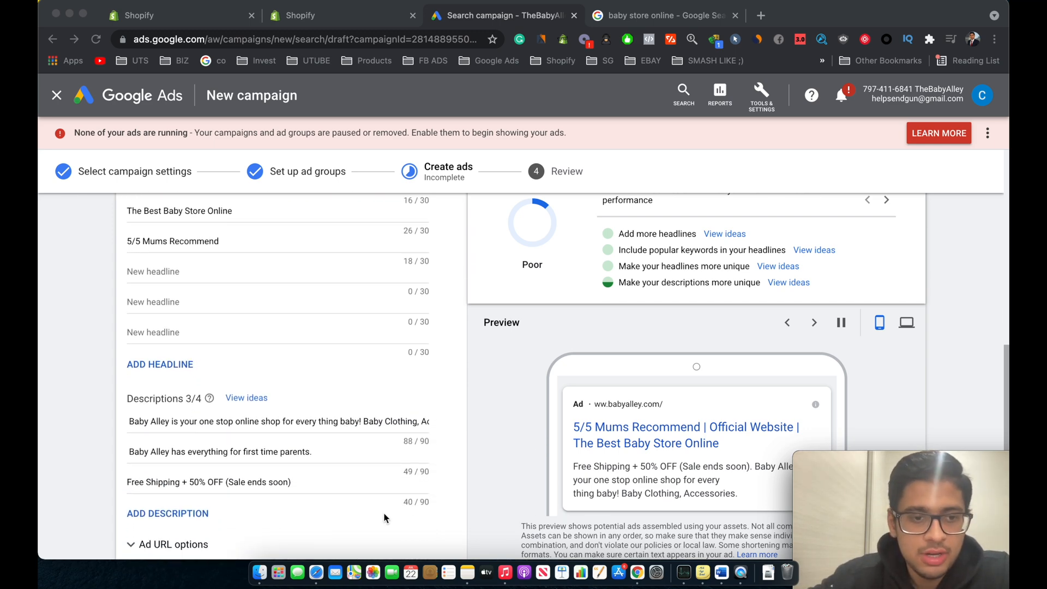
{"action": "scroll", "coordinate": [385, 518], "scroll_direction": "up", "scroll_amount": 5}
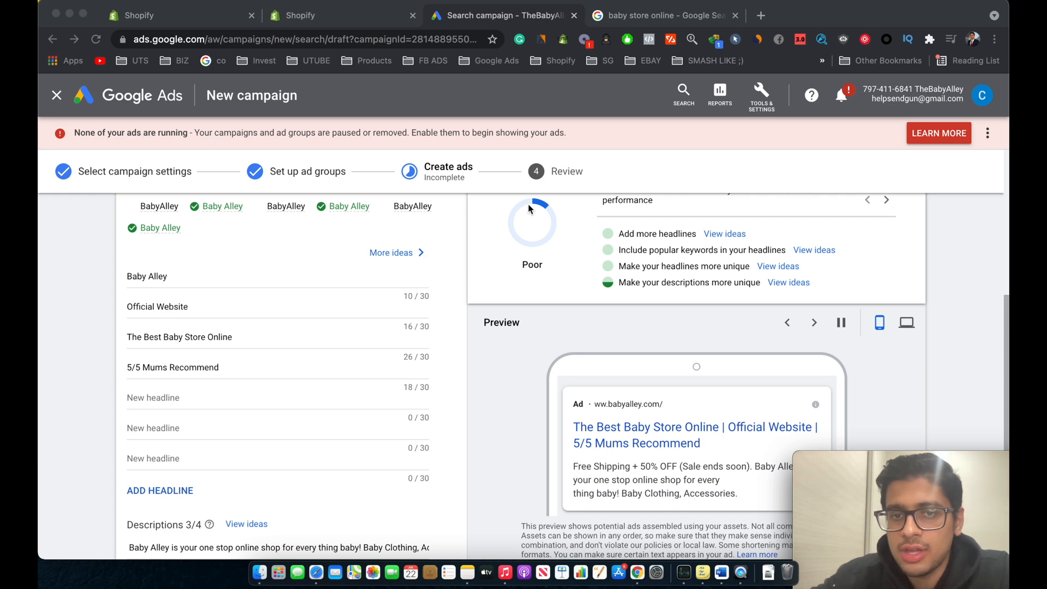
{"action": "scroll", "coordinate": [388, 349], "scroll_direction": "down", "scroll_amount": 5}
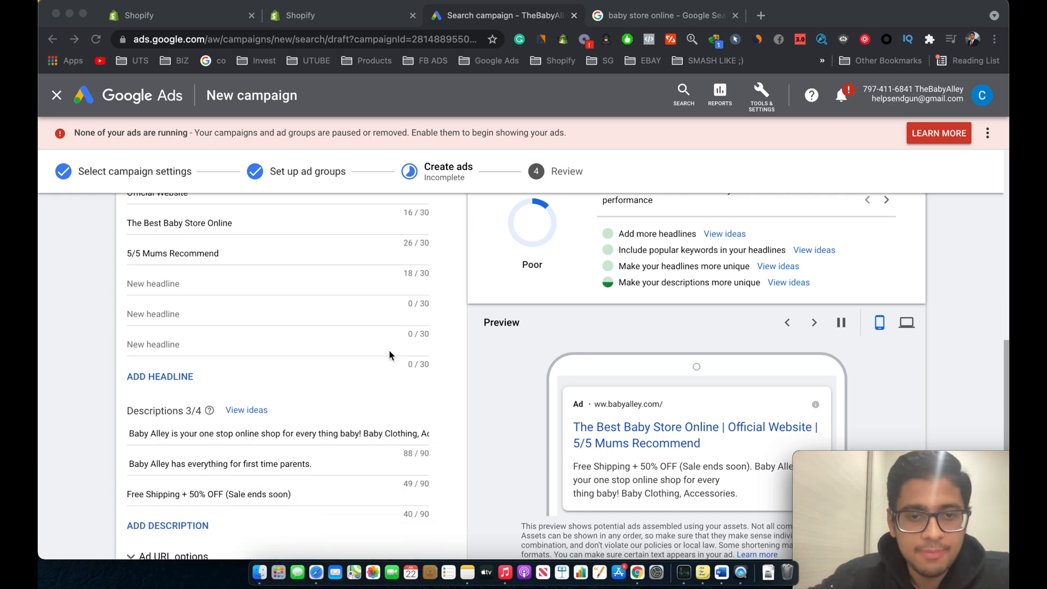
{"action": "scroll", "coordinate": [388, 352], "scroll_direction": "up", "scroll_amount": 4}
{"action": "scroll", "coordinate": [388, 352], "scroll_direction": "down", "scroll_amount": 5}
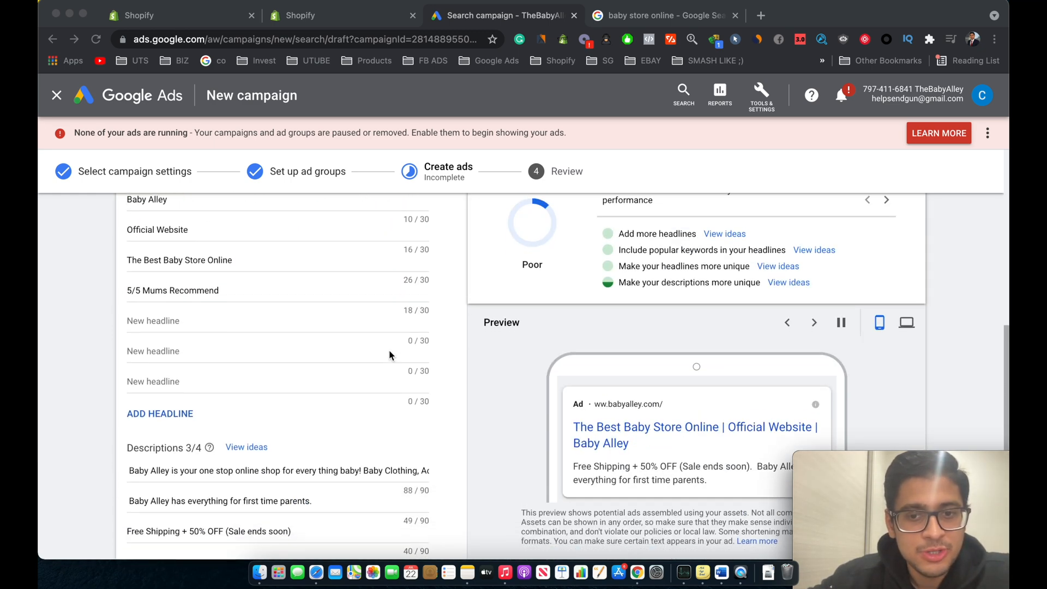
{"action": "scroll", "coordinate": [257, 423], "scroll_direction": "up", "scroll_amount": 8}
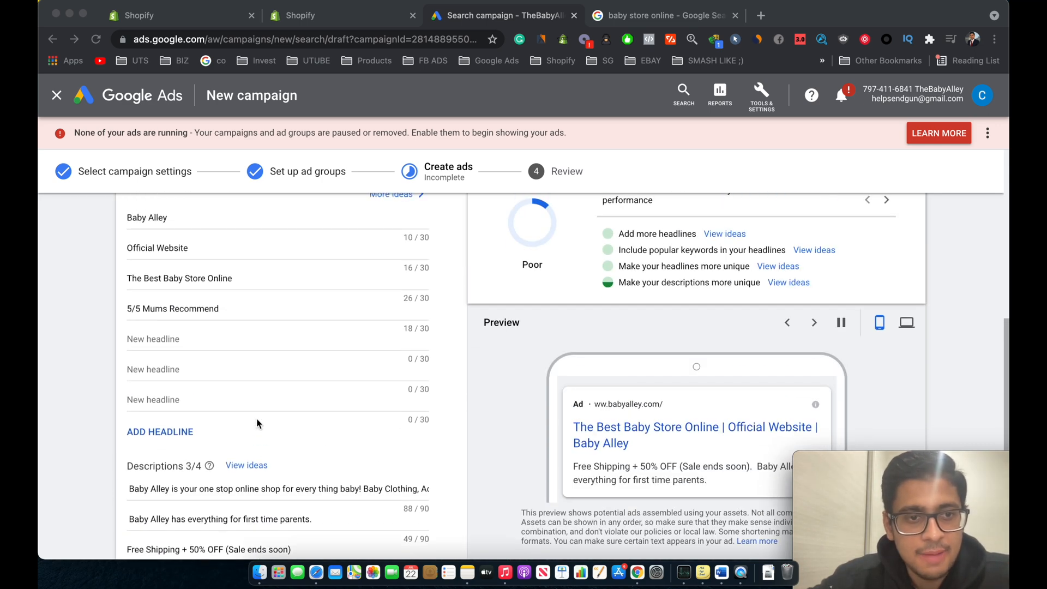
{"action": "scroll", "coordinate": [257, 424], "scroll_direction": "up", "scroll_amount": 3}
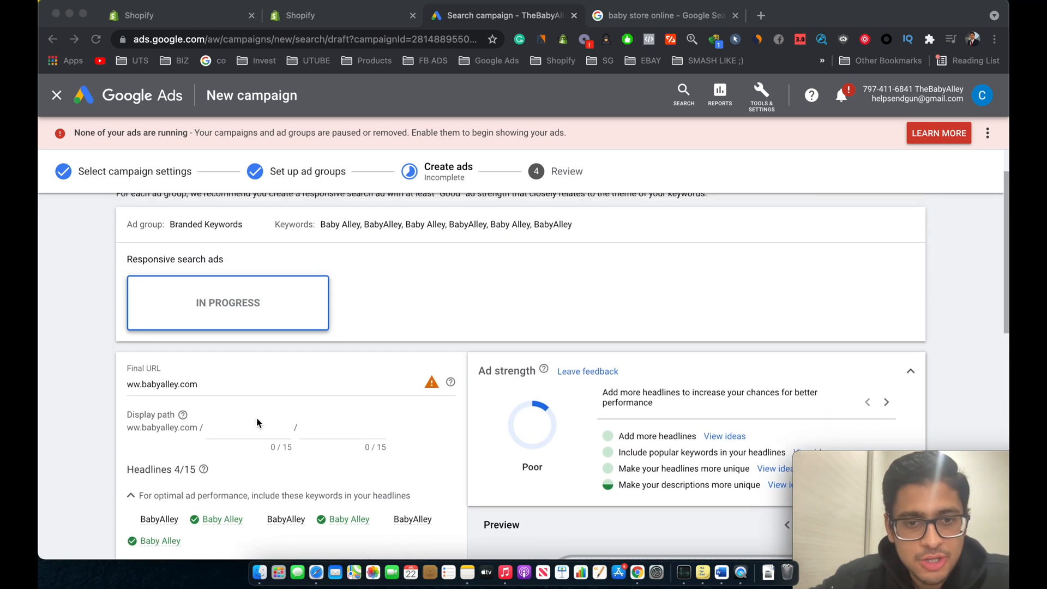
{"action": "scroll", "coordinate": [403, 409], "scroll_direction": "down", "scroll_amount": 4}
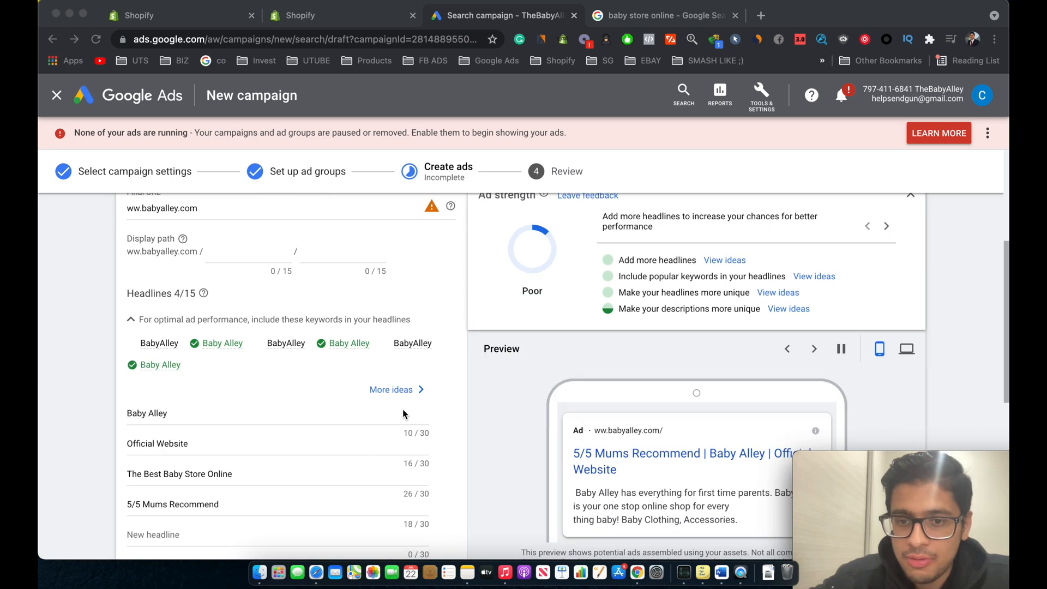
{"action": "scroll", "coordinate": [403, 412], "scroll_direction": "down", "scroll_amount": 1}
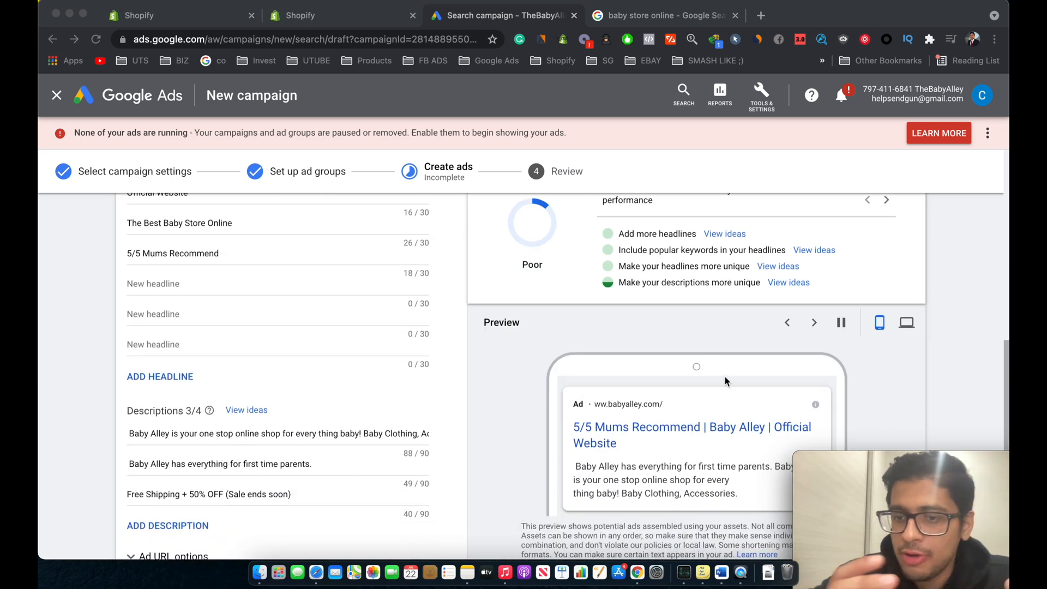
{"action": "scroll", "coordinate": [580, 409], "scroll_direction": "down", "scroll_amount": 3}
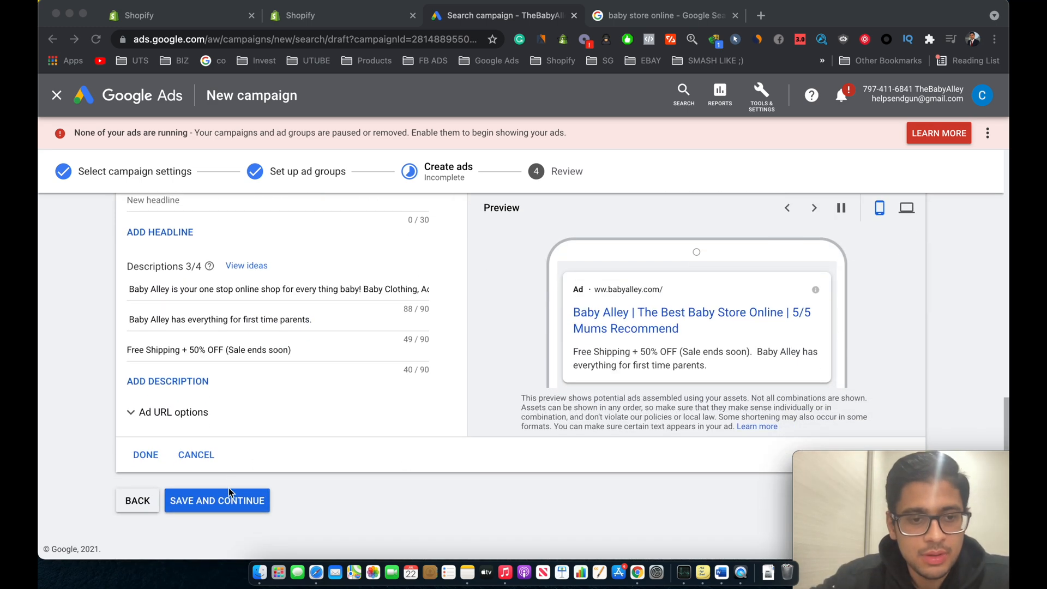
Step: Save the ad, continue to the review page and publish the campaign
{"action": "left_click", "coordinate": [227, 502]}
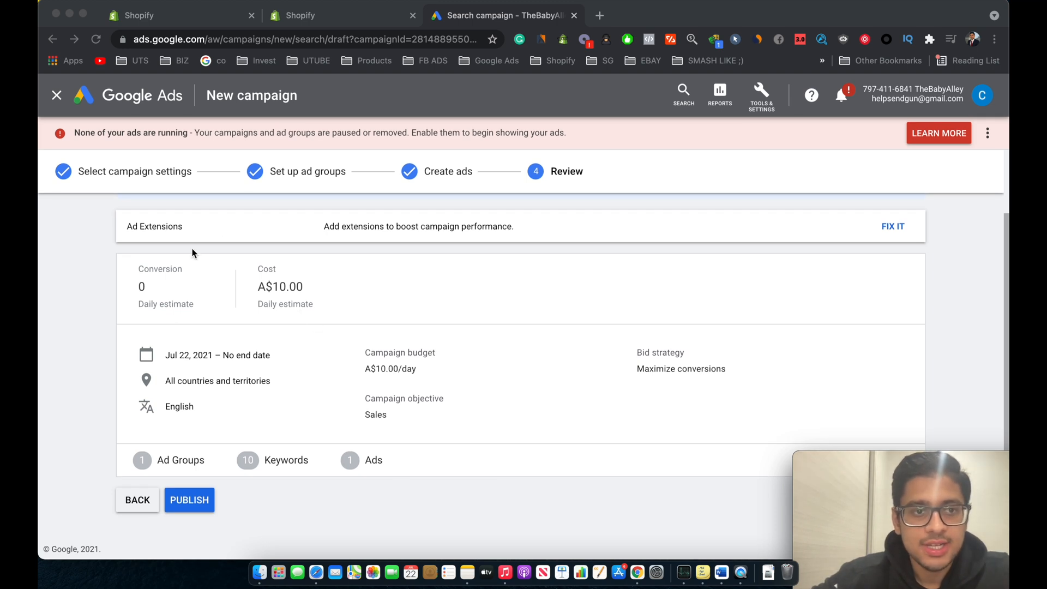
{"action": "left_click", "coordinate": [194, 502]}
{"action": "left_click", "coordinate": [195, 501]}
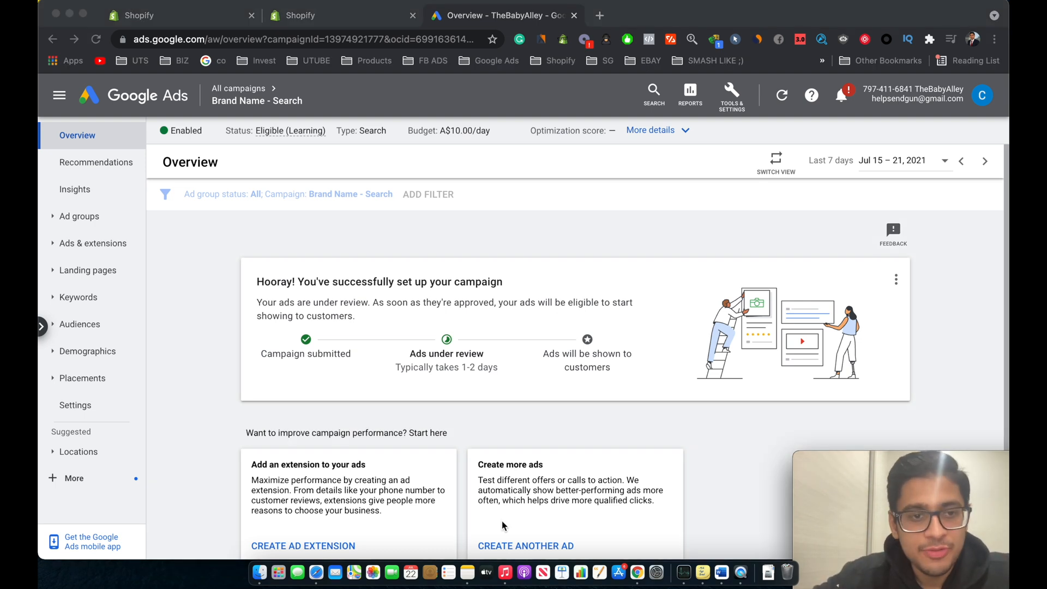
{"action": "scroll", "coordinate": [501, 521], "scroll_direction": "down", "scroll_amount": 2}
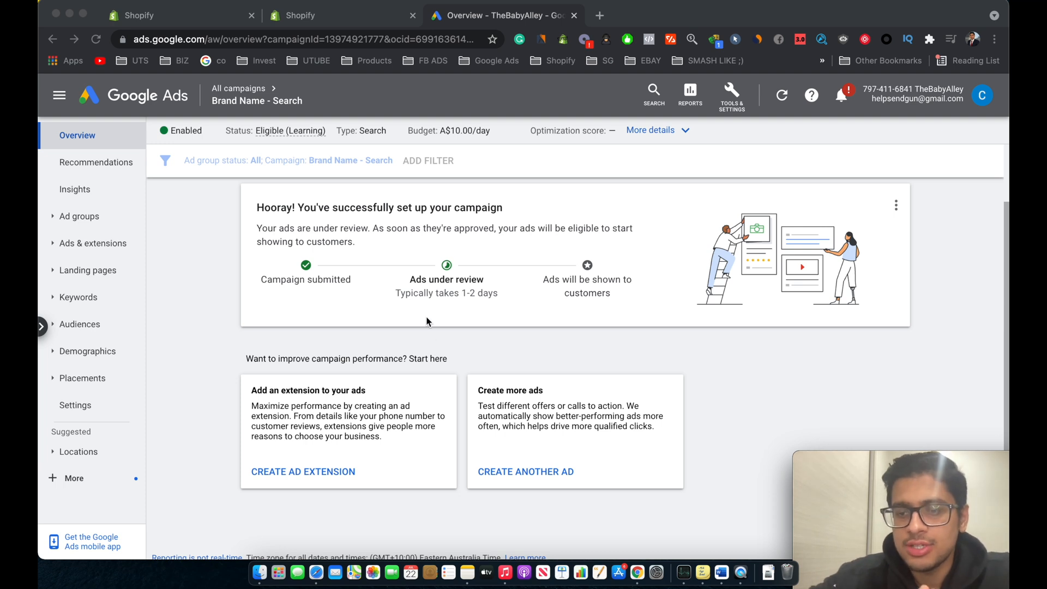
Step: Open the campaign's ads list and examine the new responsive search ad's status and performance columns
{"action": "scroll", "coordinate": [382, 311], "scroll_direction": "up", "scroll_amount": 2}
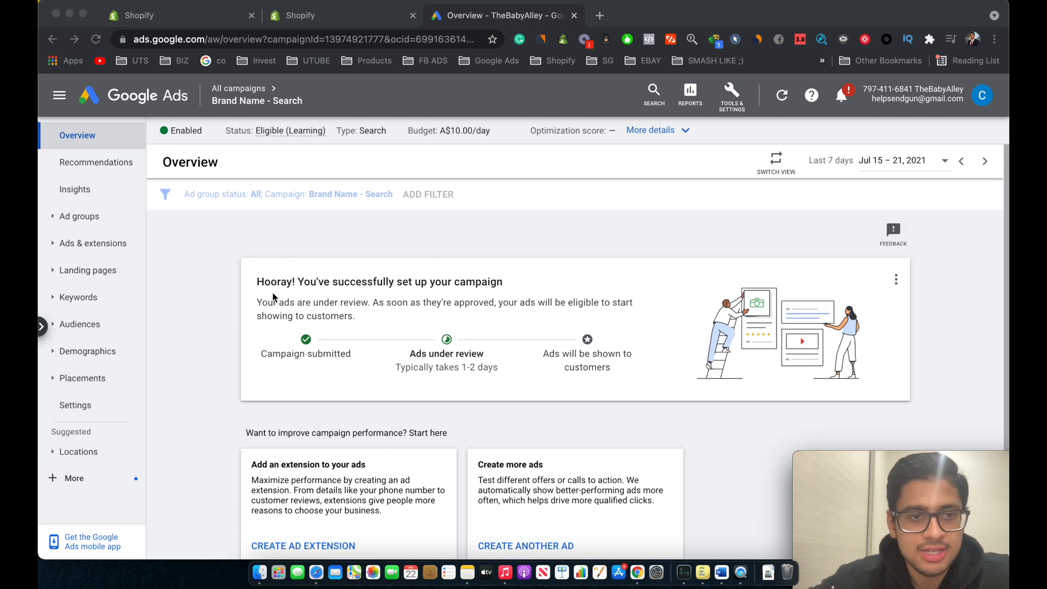
{"action": "left_click", "coordinate": [237, 292]}
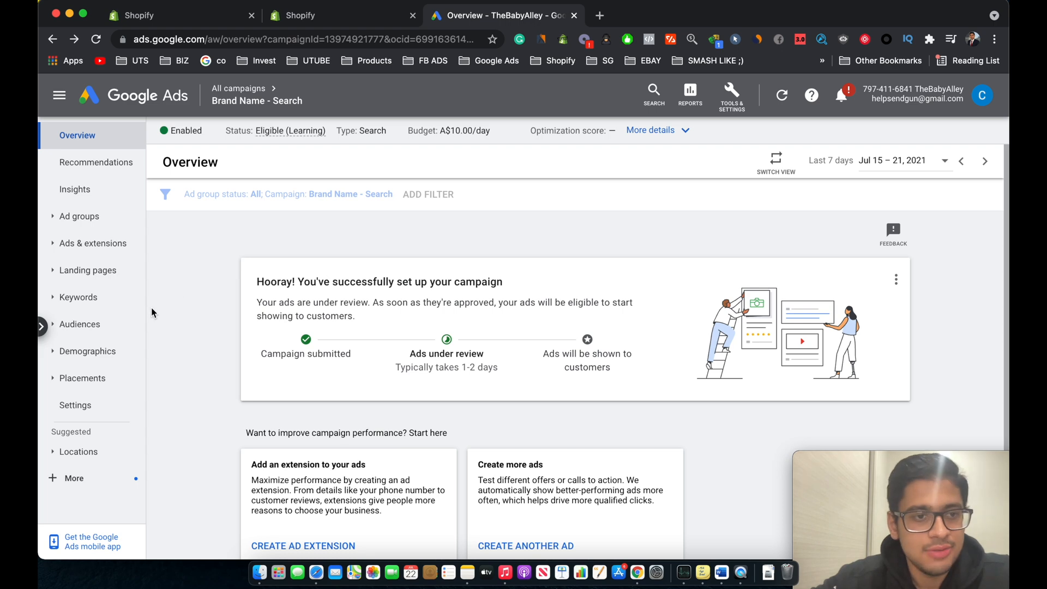
{"action": "scroll", "coordinate": [152, 306], "scroll_direction": "down", "scroll_amount": 1}
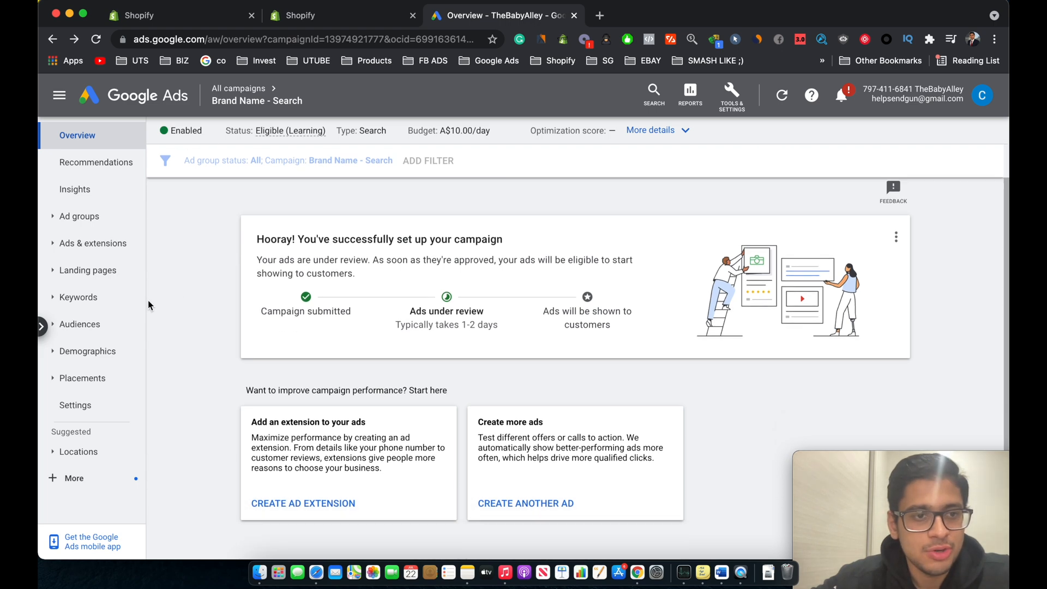
{"action": "left_click", "coordinate": [104, 244]}
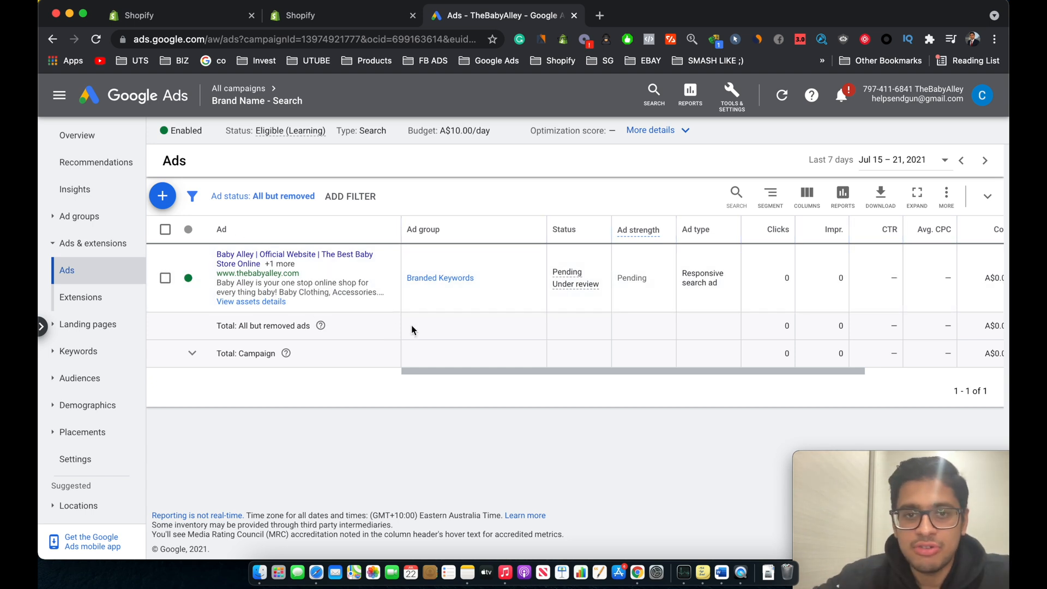
{"action": "scroll", "coordinate": [590, 257], "scroll_direction": "right", "scroll_amount": 3}
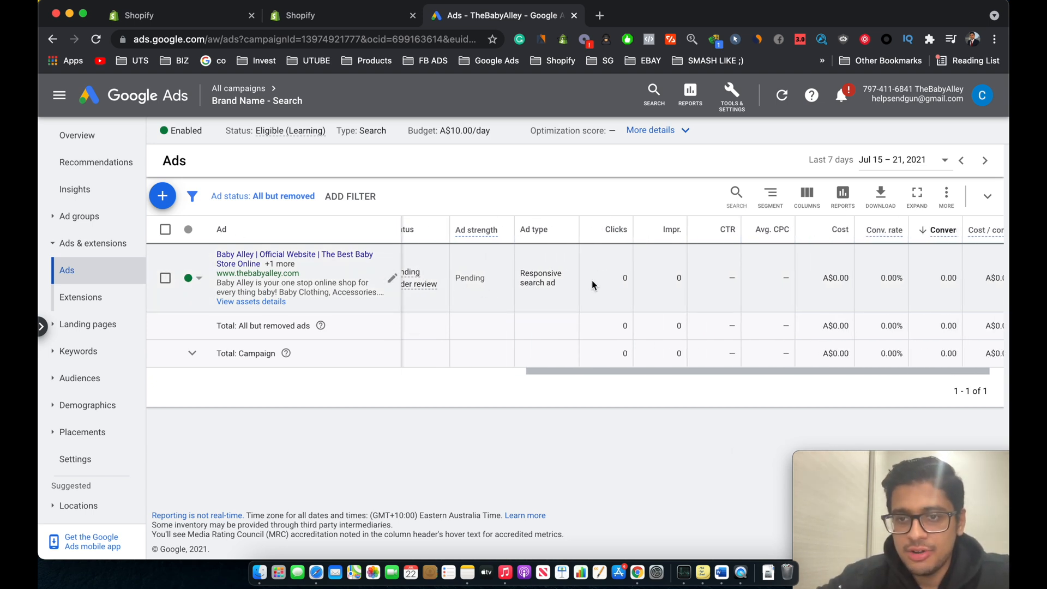
{"action": "scroll", "coordinate": [592, 282], "scroll_direction": "right", "scroll_amount": 1}
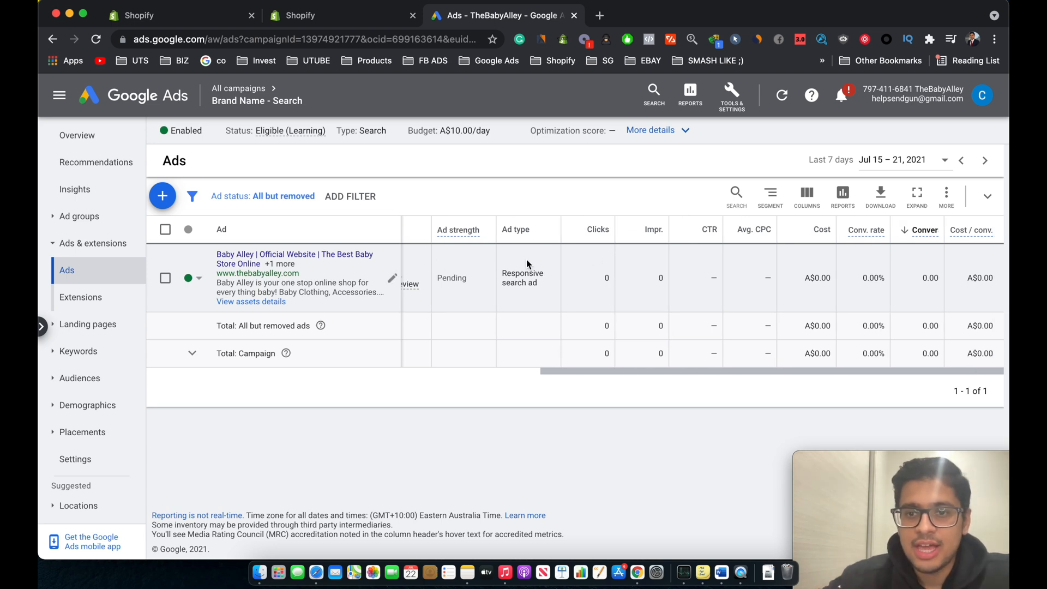
{"action": "scroll", "coordinate": [526, 260], "scroll_direction": "left", "scroll_amount": 5}
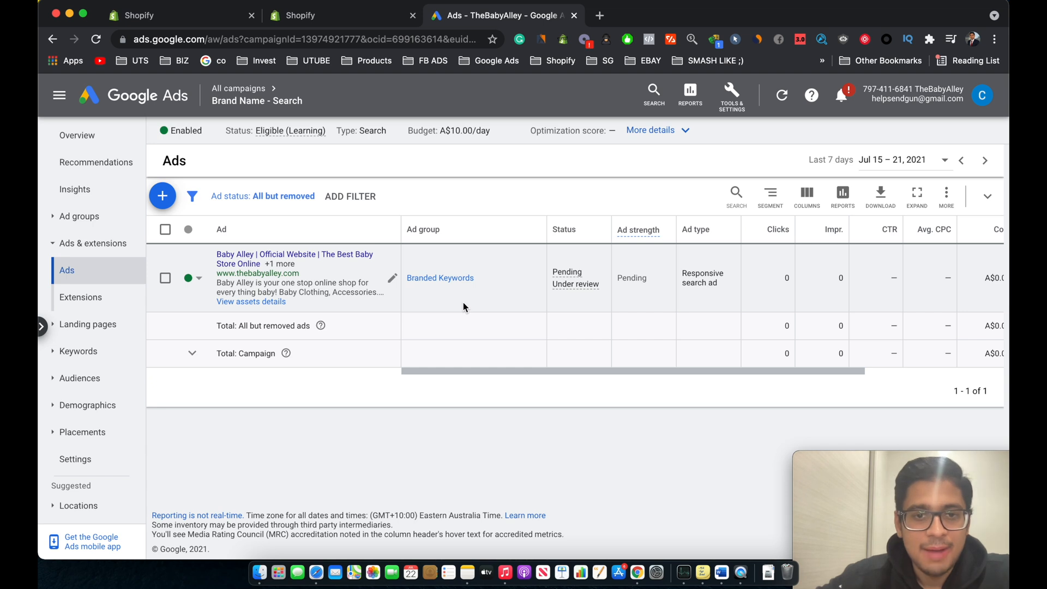
{"action": "scroll", "coordinate": [464, 304], "scroll_direction": "right", "scroll_amount": 4}
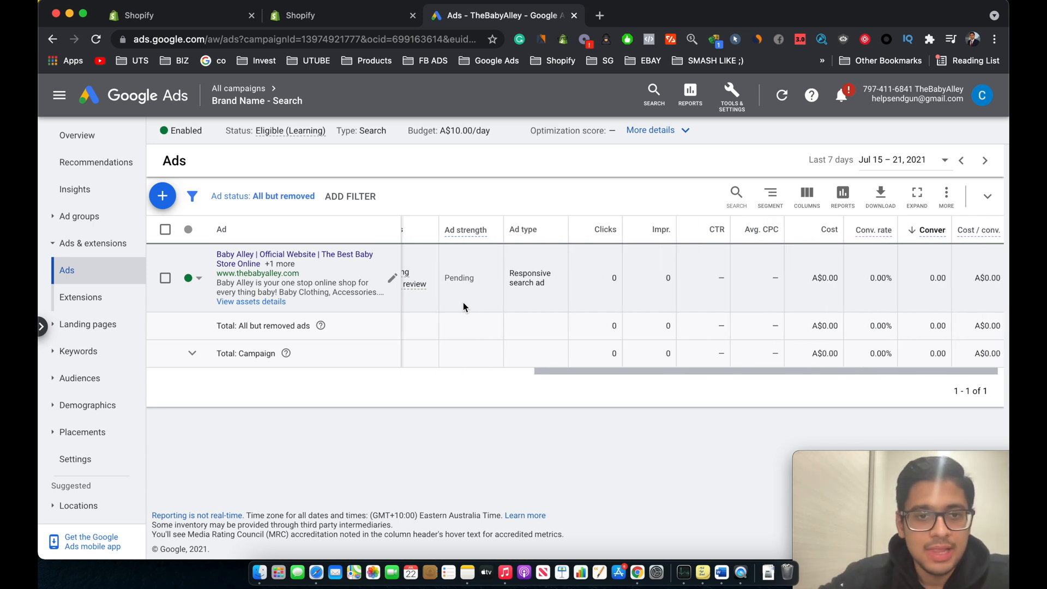
{"action": "scroll", "coordinate": [463, 306], "scroll_direction": "left", "scroll_amount": 5}
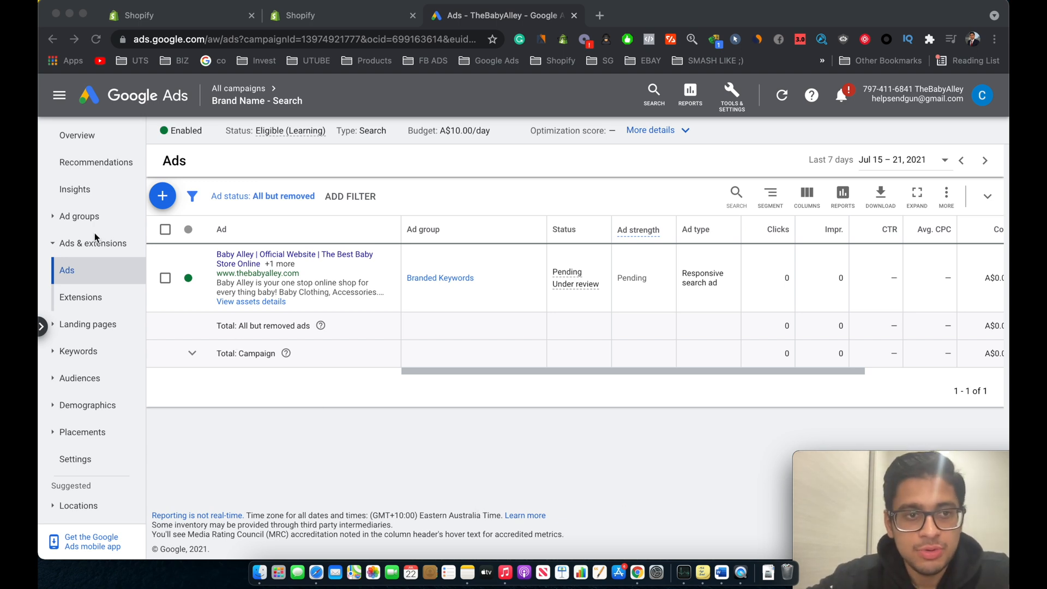
Step: Start a new campaign with the Sales goal and the Display campaign type
{"action": "left_click", "coordinate": [80, 220]}
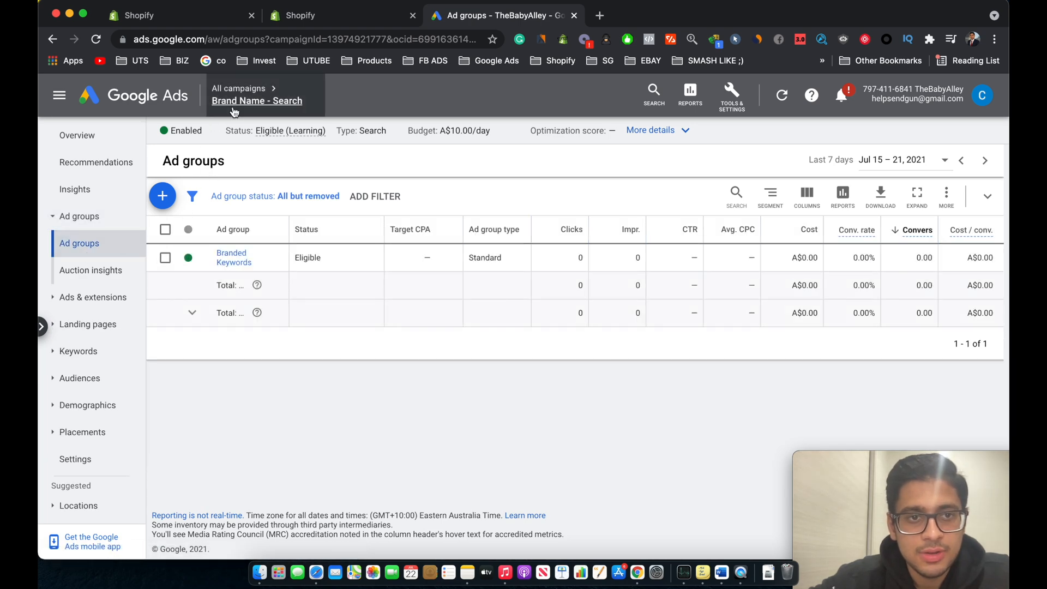
{"action": "mouse_move", "coordinate": [245, 90]}
{"action": "left_click", "coordinate": [212, 135]}
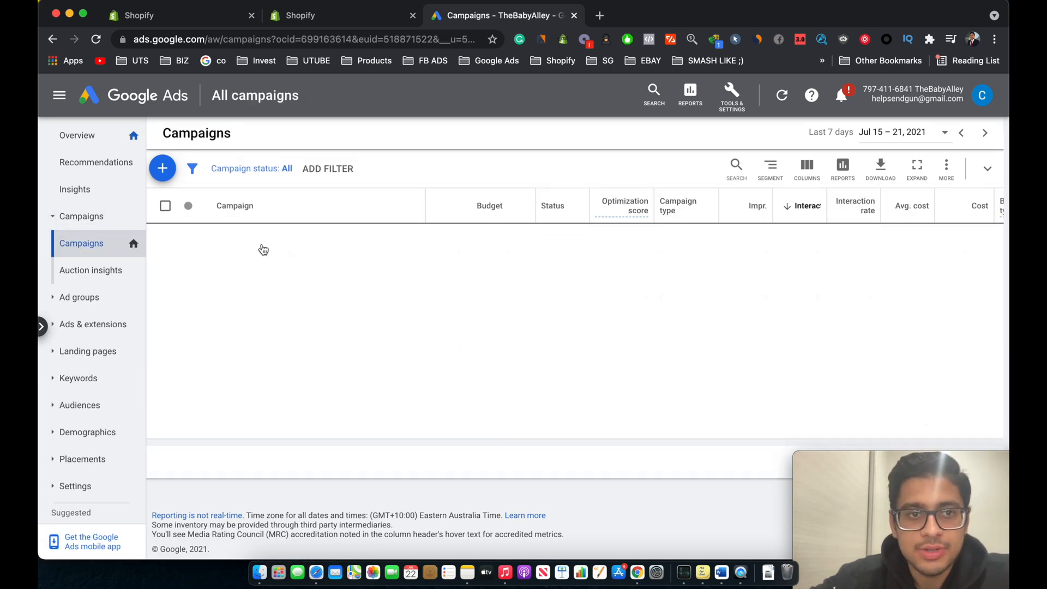
{"action": "left_click", "coordinate": [166, 173]}
{"action": "left_click", "coordinate": [243, 215]}
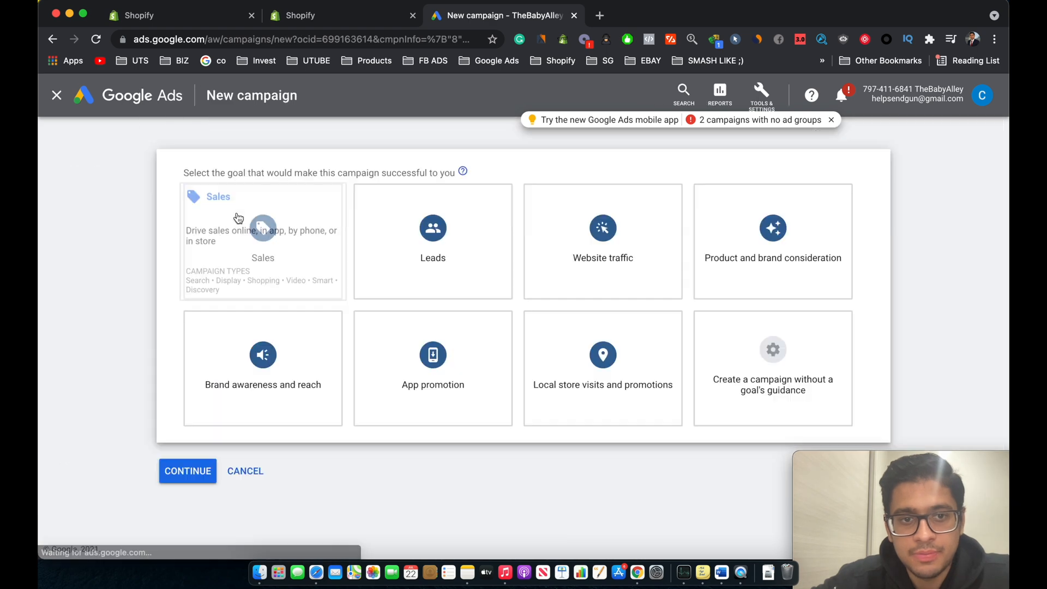
{"action": "left_click", "coordinate": [249, 252]}
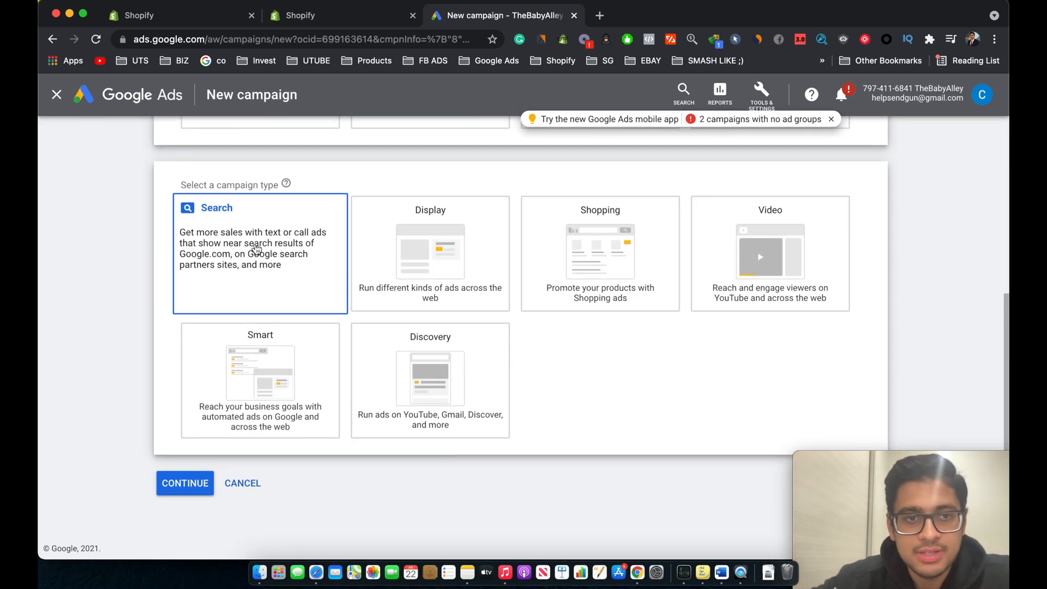
{"action": "left_click", "coordinate": [328, 267]}
{"action": "left_click", "coordinate": [438, 273]}
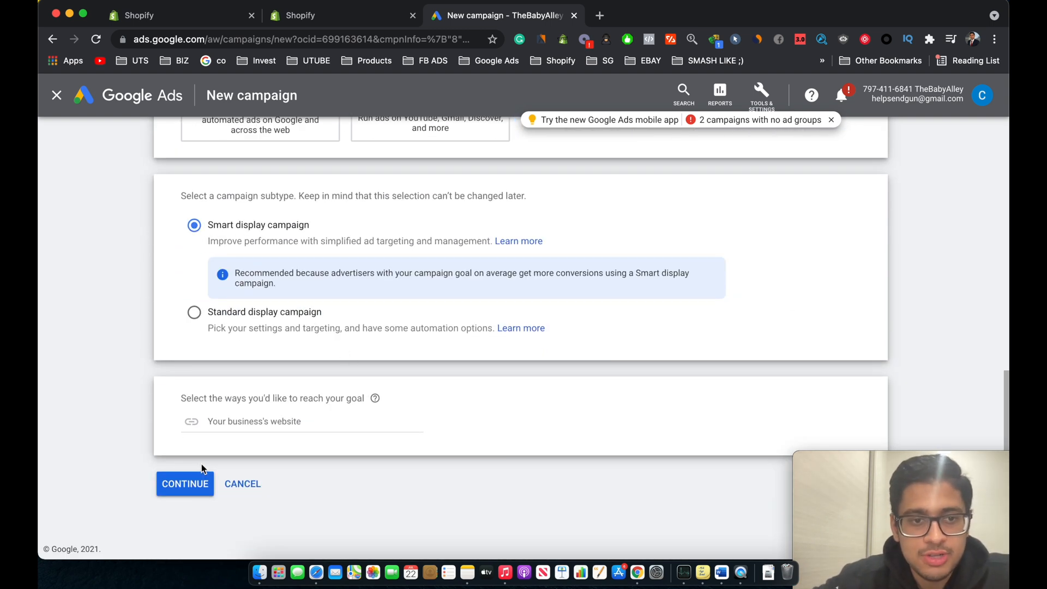
{"action": "left_click", "coordinate": [268, 423]}
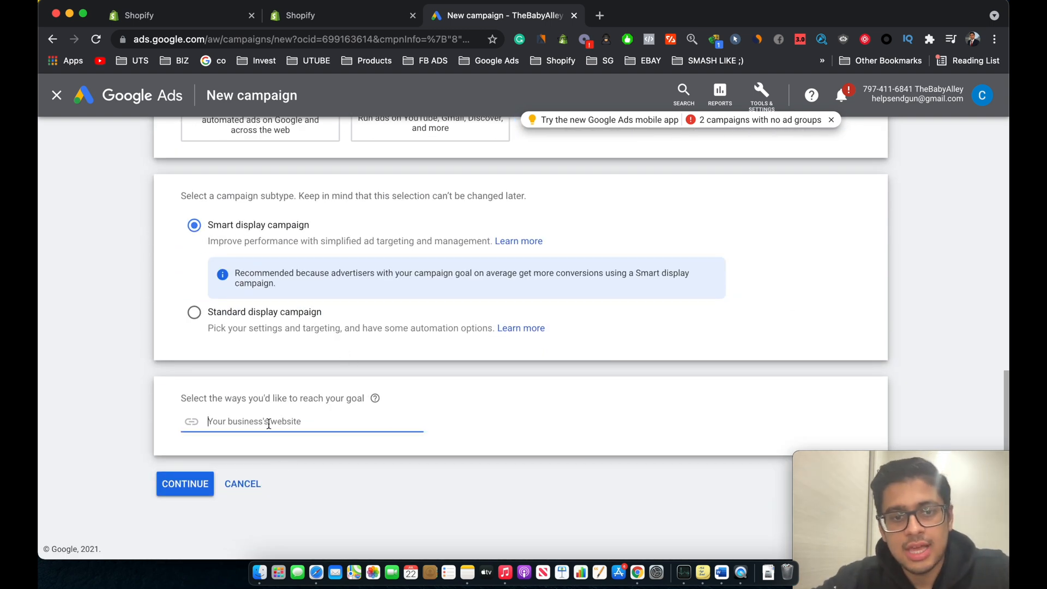
{"action": "type", "text": "www.thebabyalley.com"}
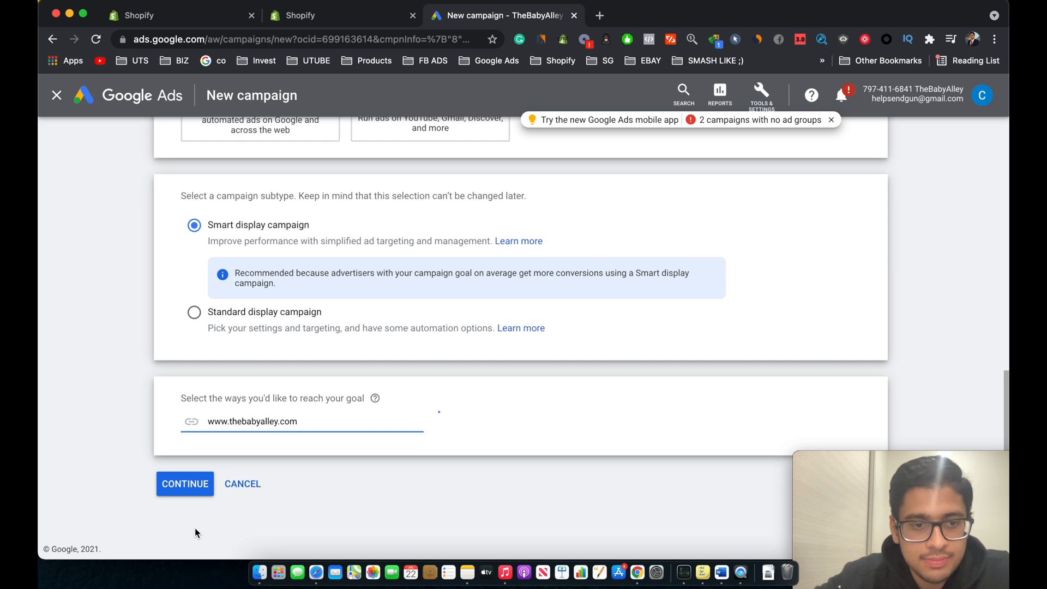
{"action": "left_click", "coordinate": [194, 484]}
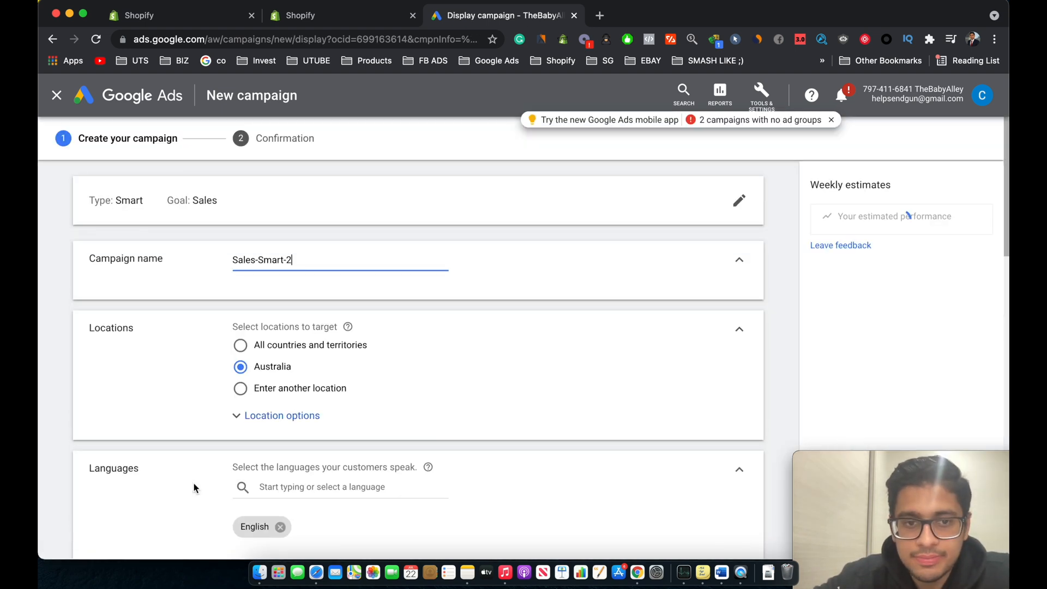
Step: Rename the campaign Brand Name - Display
{"action": "key", "text": "super+a"}
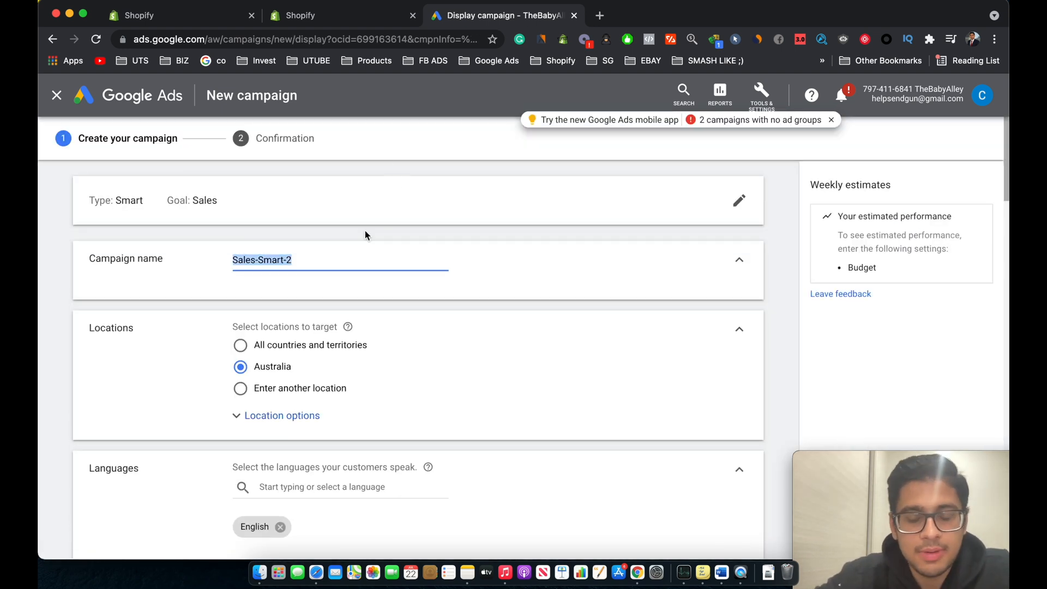
{"action": "type", "text": "Brar"}
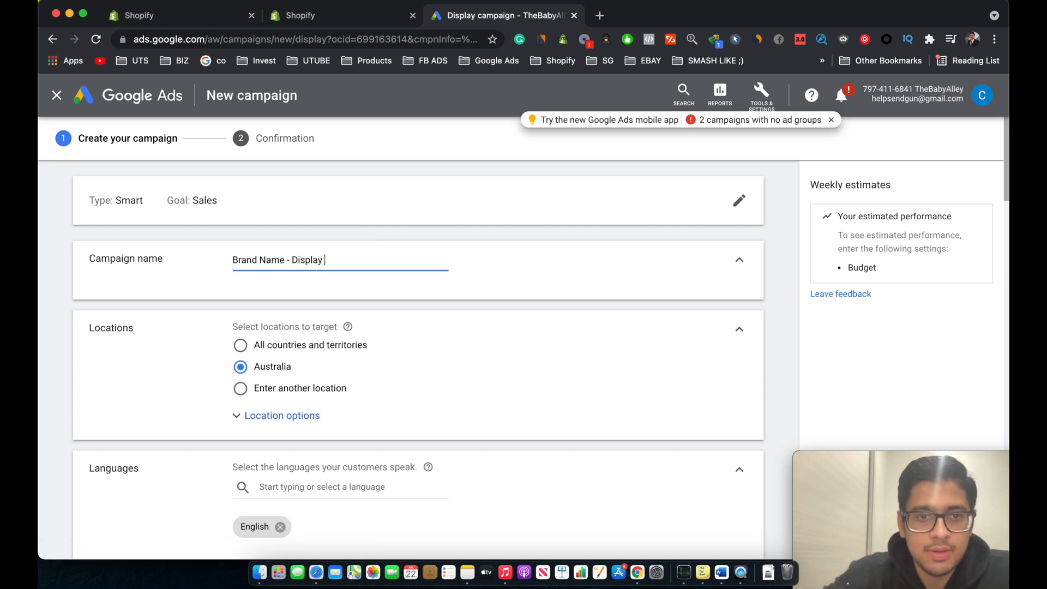
Step: Set the campaign's average daily budget to A$10
{"action": "scroll", "coordinate": [303, 373], "scroll_direction": "down", "scroll_amount": 3}
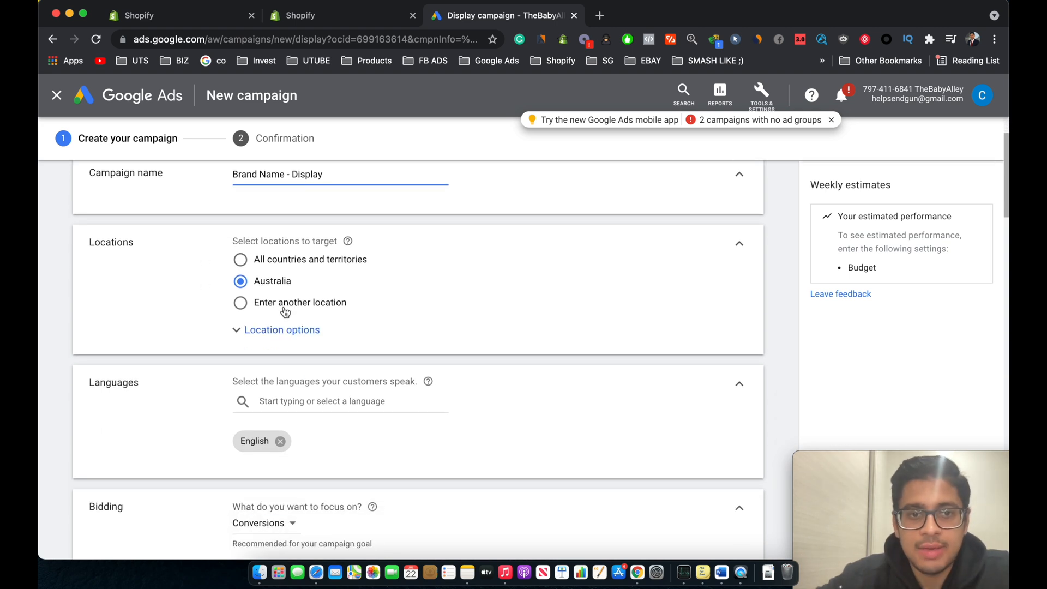
{"action": "scroll", "coordinate": [316, 375], "scroll_direction": "down", "scroll_amount": 3}
{"action": "scroll", "coordinate": [262, 206], "scroll_direction": "up", "scroll_amount": 2}
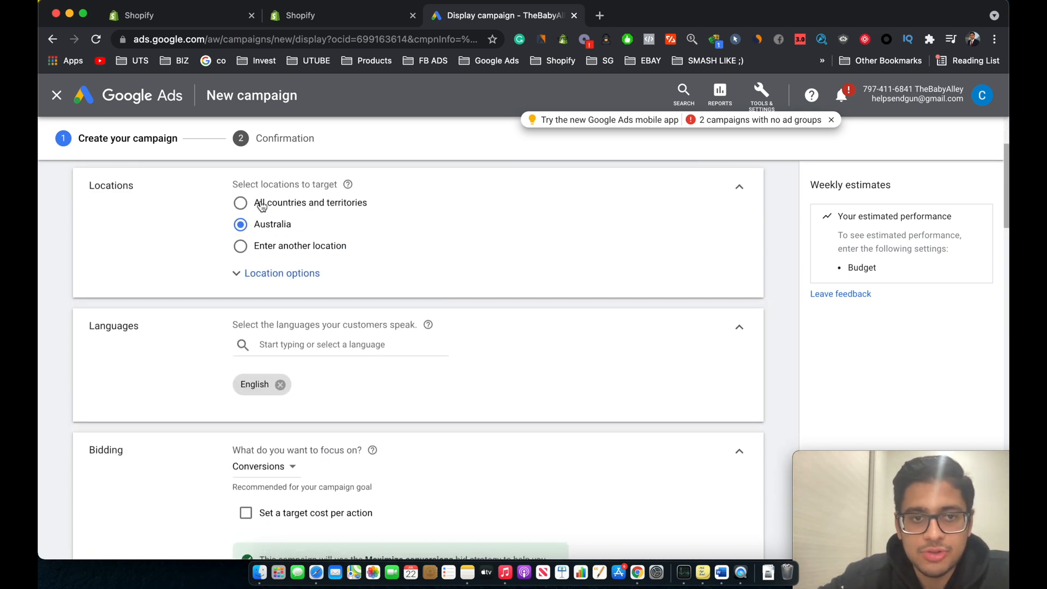
{"action": "scroll", "coordinate": [316, 390], "scroll_direction": "down", "scroll_amount": 4}
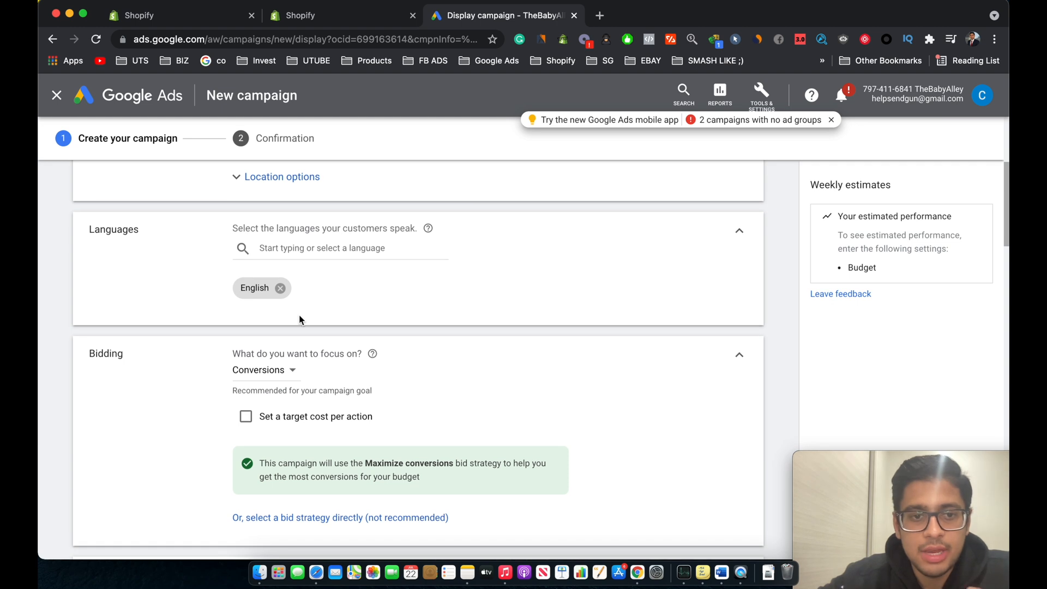
{"action": "scroll", "coordinate": [300, 382], "scroll_direction": "down", "scroll_amount": 2}
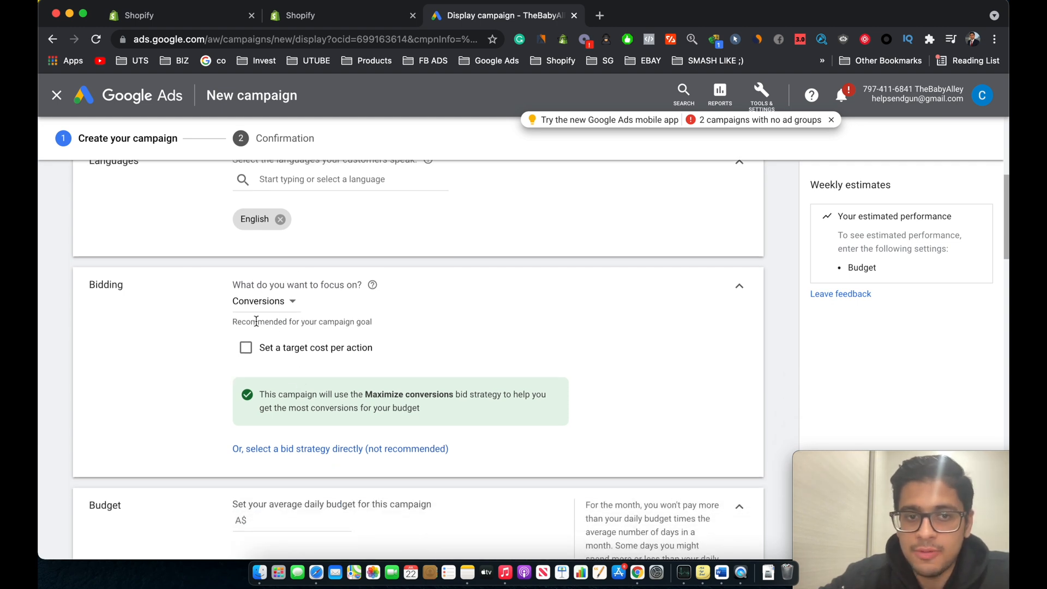
{"action": "scroll", "coordinate": [281, 371], "scroll_direction": "down", "scroll_amount": 3}
{"action": "left_click", "coordinate": [279, 416]}
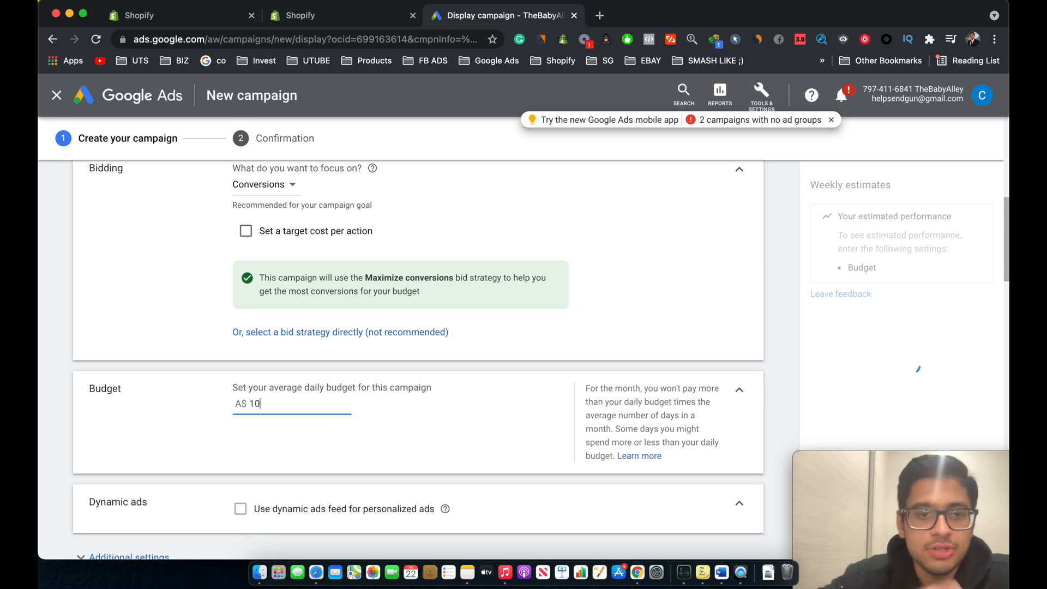
{"action": "scroll", "coordinate": [358, 444], "scroll_direction": "down", "scroll_amount": 4}
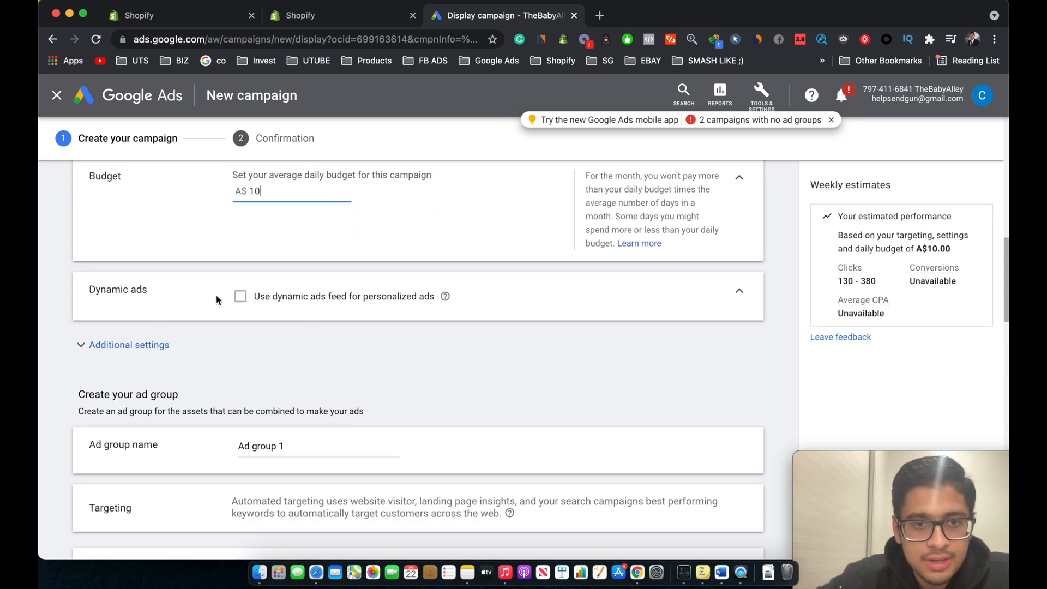
{"action": "left_click", "coordinate": [240, 296]}
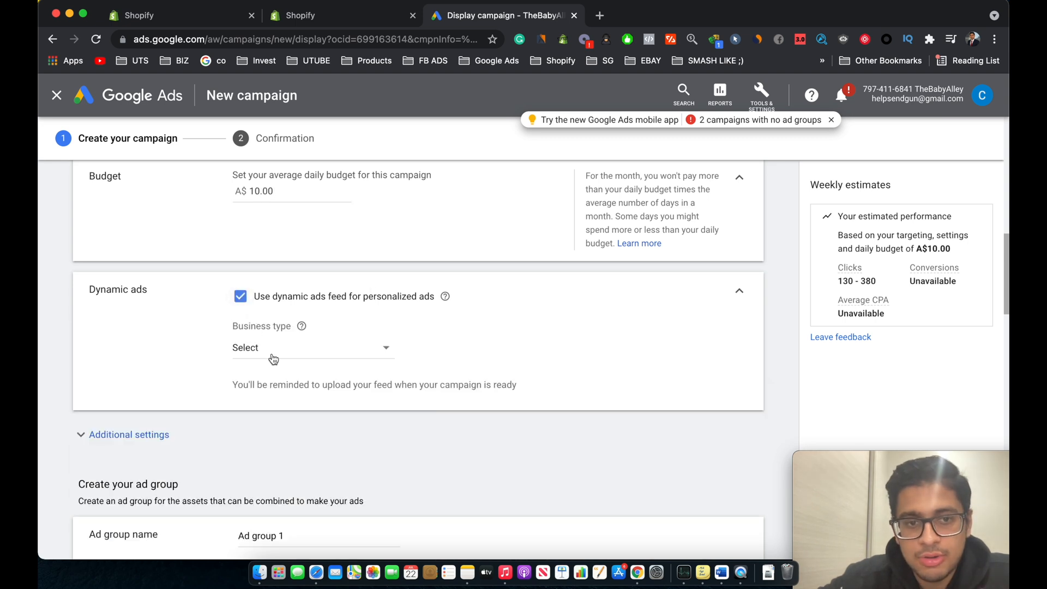
{"action": "scroll", "coordinate": [291, 417], "scroll_direction": "down", "scroll_amount": 1}
{"action": "left_click", "coordinate": [240, 248]}
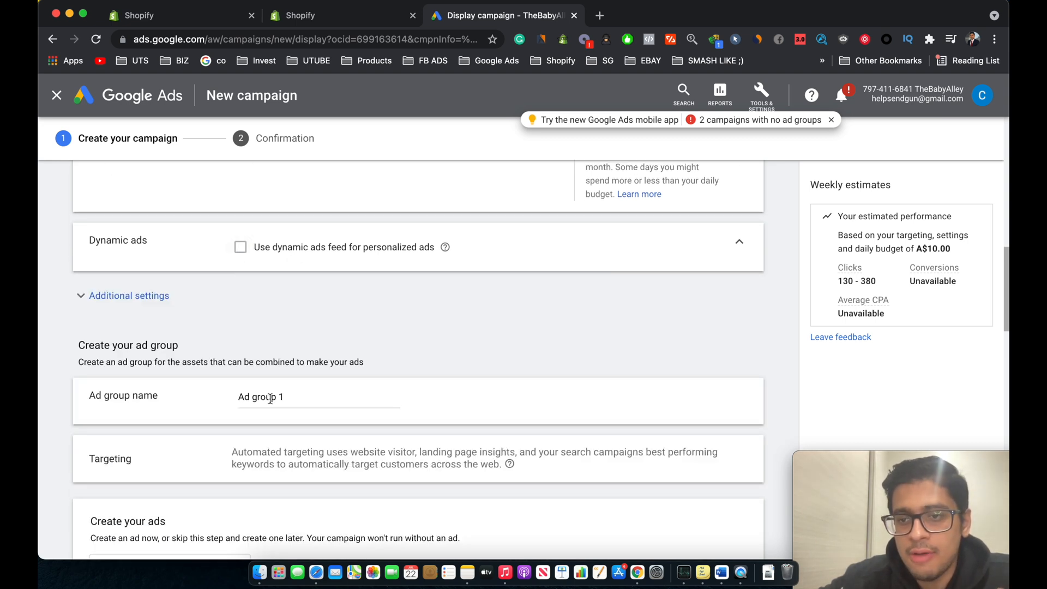
Step: Examine the ad group and responsive display ad sections of the campaign form
{"action": "scroll", "coordinate": [270, 398], "scroll_direction": "down", "scroll_amount": 1}
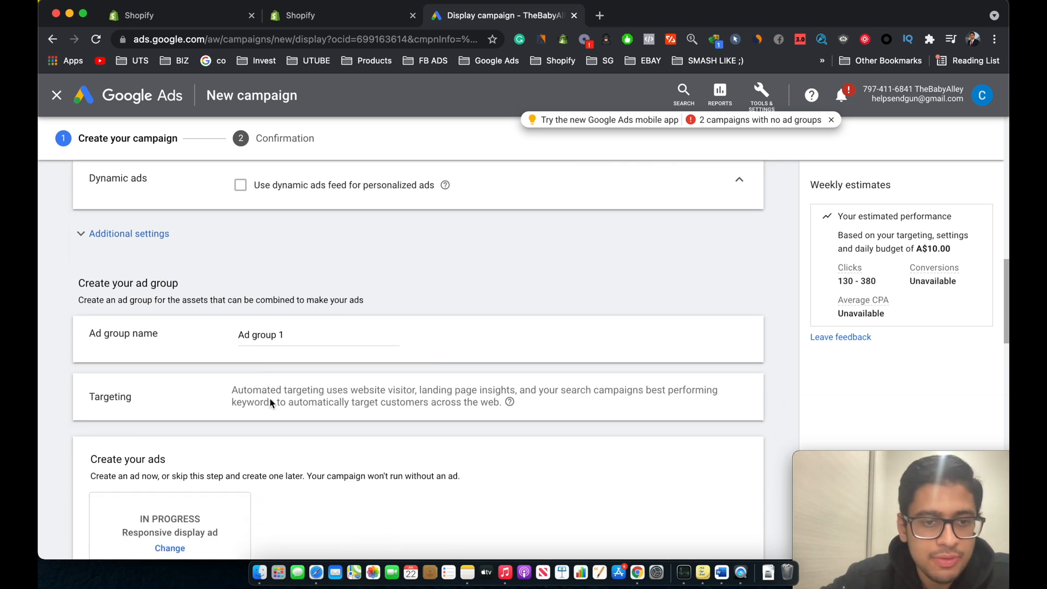
{"action": "scroll", "coordinate": [387, 332], "scroll_direction": "down", "scroll_amount": 2}
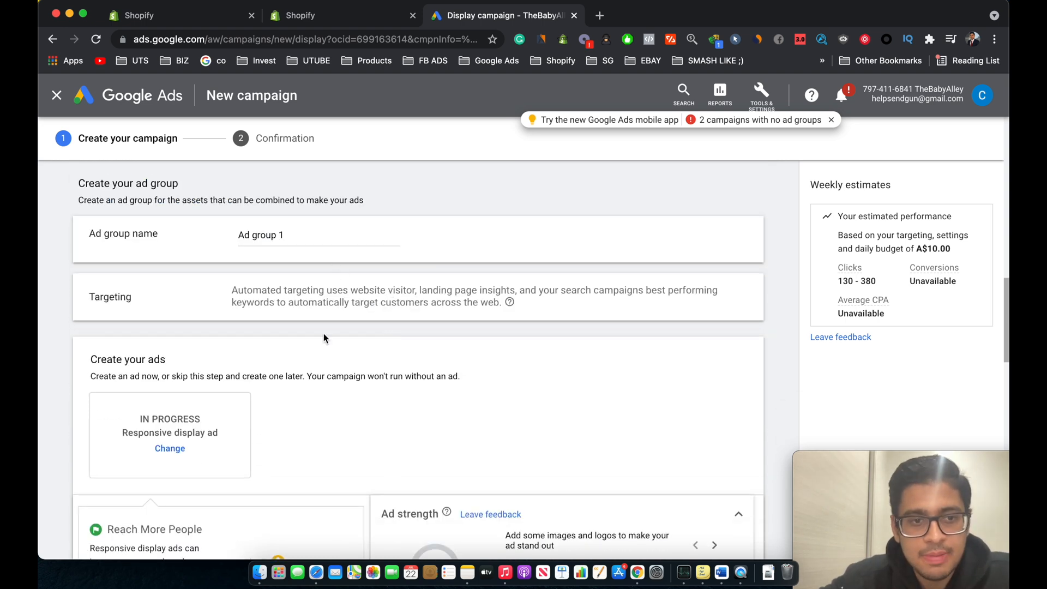
{"action": "scroll", "coordinate": [317, 322], "scroll_direction": "down", "scroll_amount": 1}
{"action": "scroll", "coordinate": [256, 215], "scroll_direction": "down", "scroll_amount": 2}
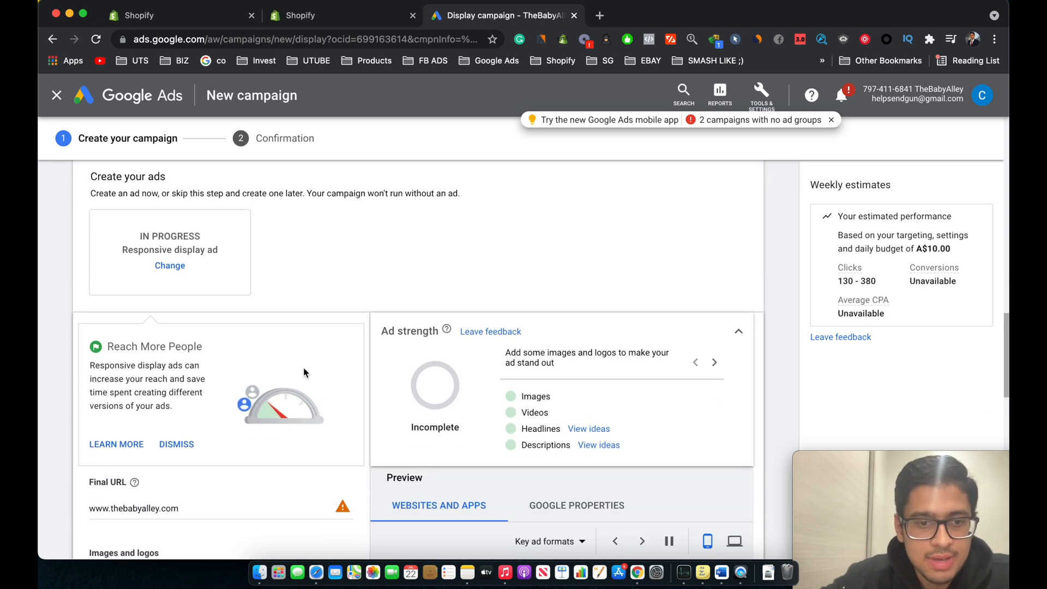
{"action": "scroll", "coordinate": [261, 414], "scroll_direction": "down", "scroll_amount": 3}
{"action": "scroll", "coordinate": [273, 406], "scroll_direction": "up", "scroll_amount": 1}
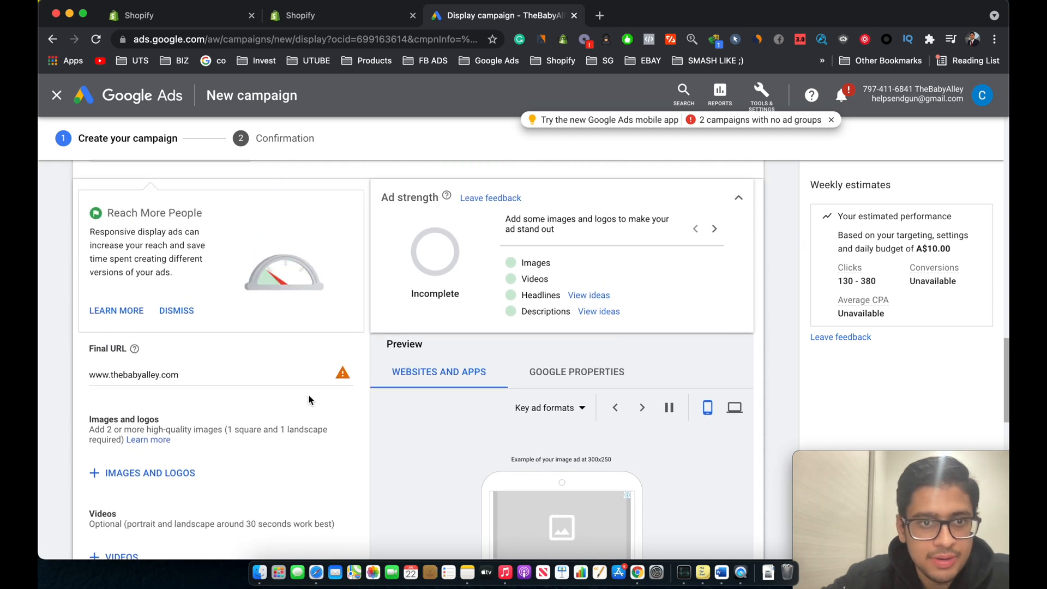
{"action": "scroll", "coordinate": [308, 401], "scroll_direction": "down", "scroll_amount": 2}
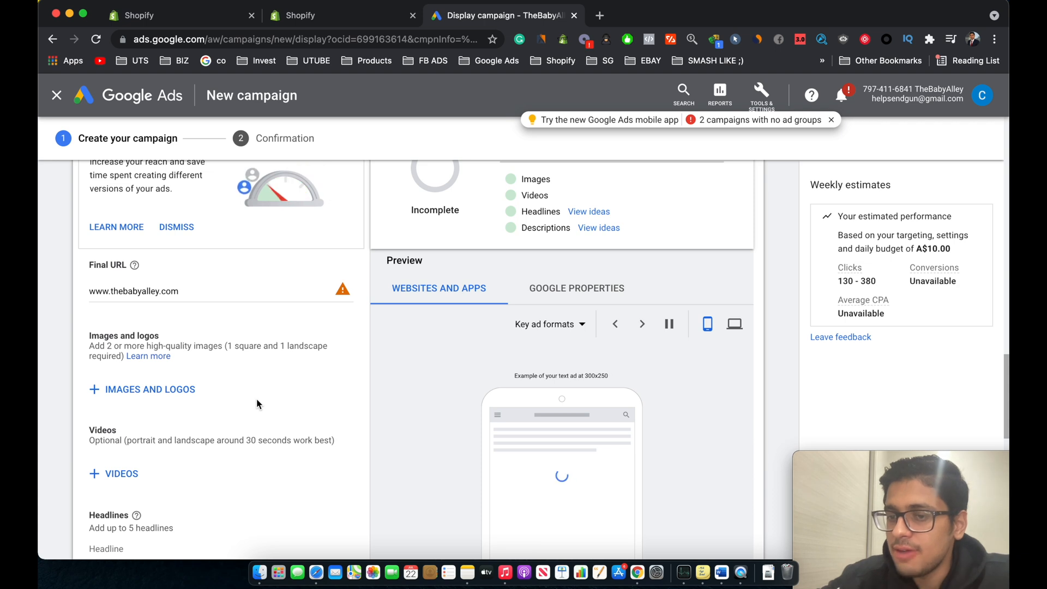
{"action": "scroll", "coordinate": [294, 397], "scroll_direction": "down", "scroll_amount": 3}
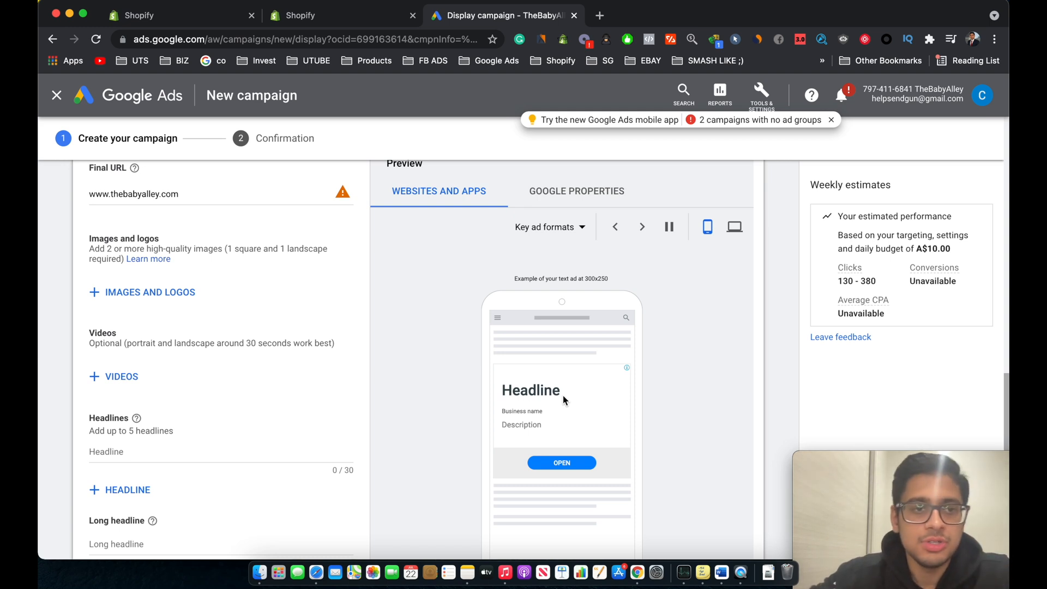
{"action": "scroll", "coordinate": [482, 318], "scroll_direction": "up", "scroll_amount": 2}
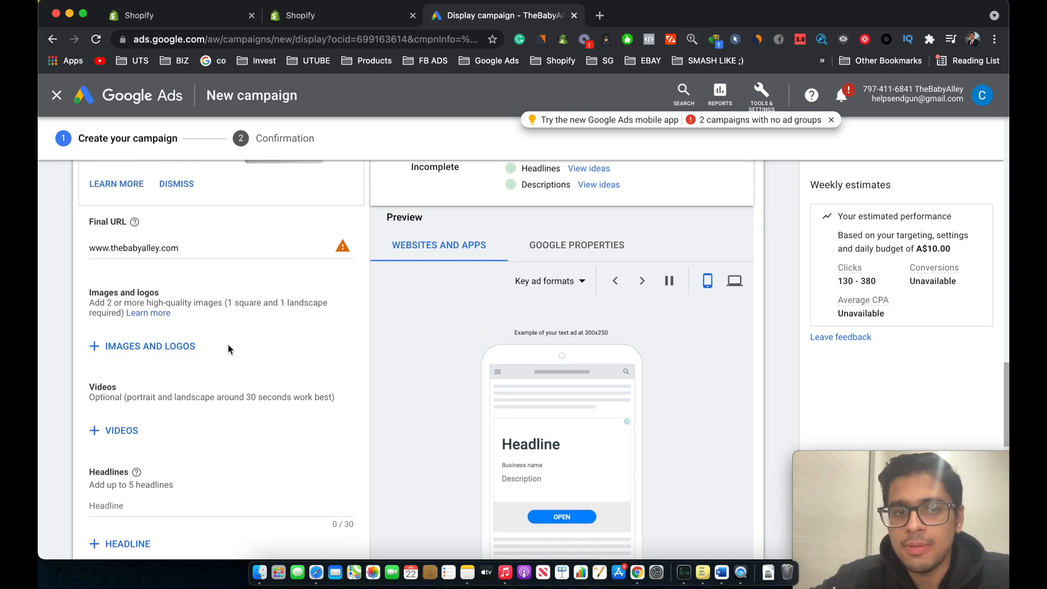
{"action": "scroll", "coordinate": [224, 414], "scroll_direction": "down", "scroll_amount": 3}
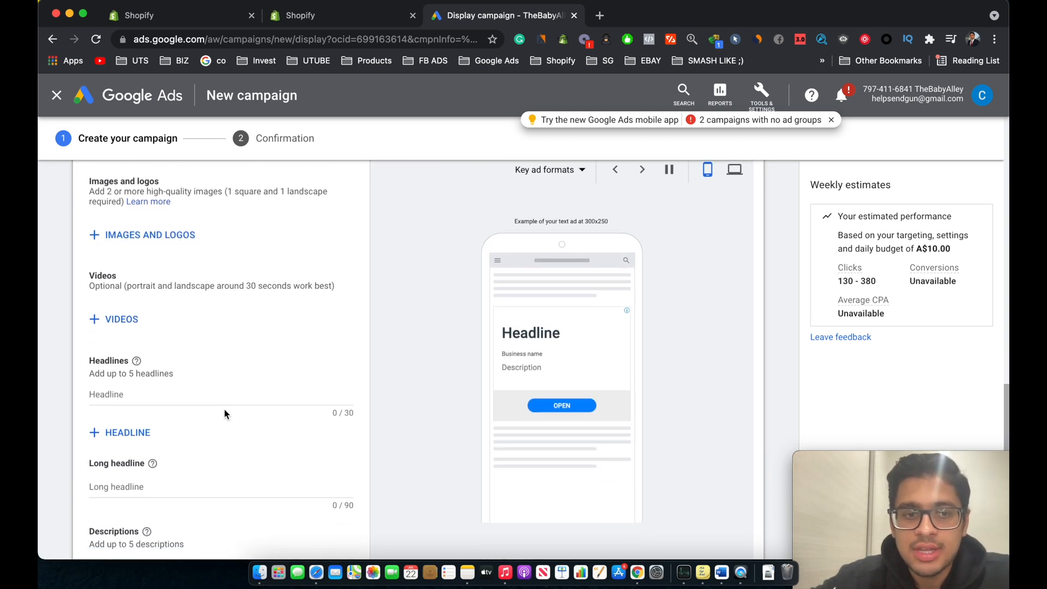
Step: Review the images, logos, headlines, long headline and description filled in for the responsive display ad
{"action": "scroll", "coordinate": [181, 315], "scroll_direction": "up", "scroll_amount": 1}
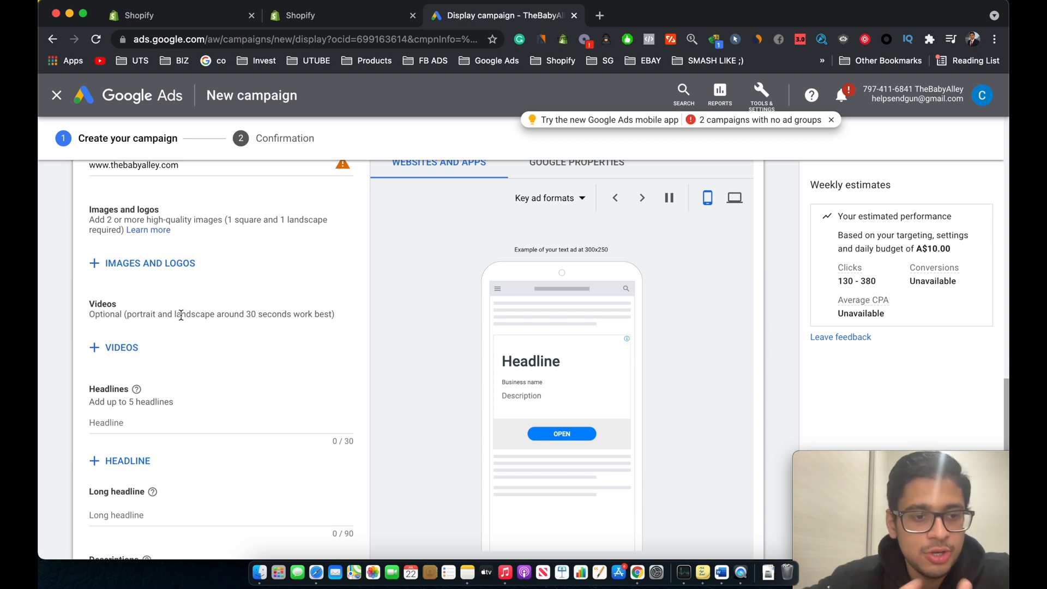
{"action": "scroll", "coordinate": [181, 315], "scroll_direction": "down", "scroll_amount": 3}
{"action": "scroll", "coordinate": [181, 315], "scroll_direction": "up", "scroll_amount": 3}
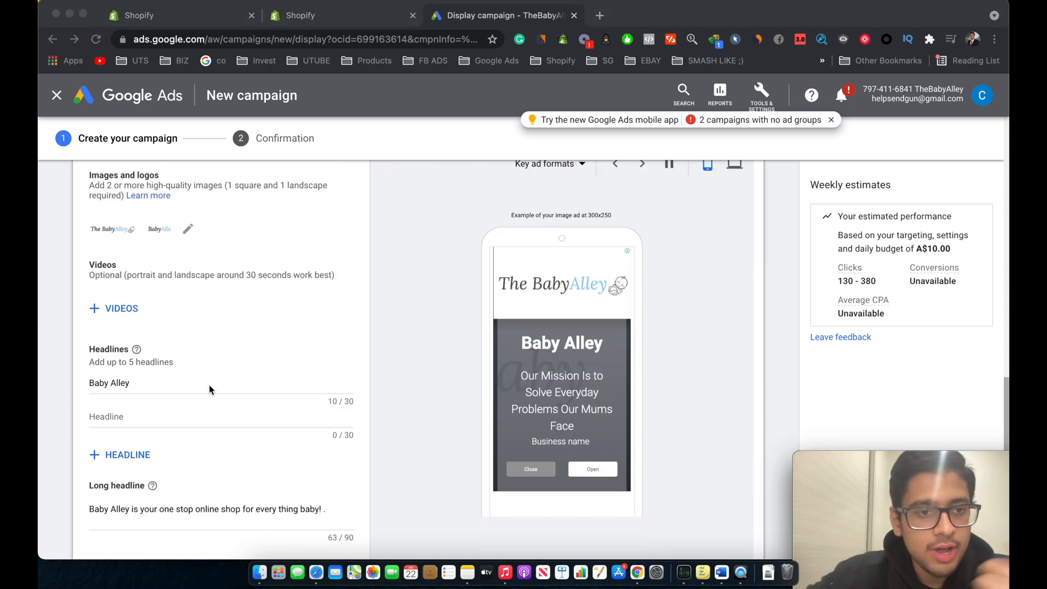
{"action": "scroll", "coordinate": [196, 371], "scroll_direction": "up", "scroll_amount": 1}
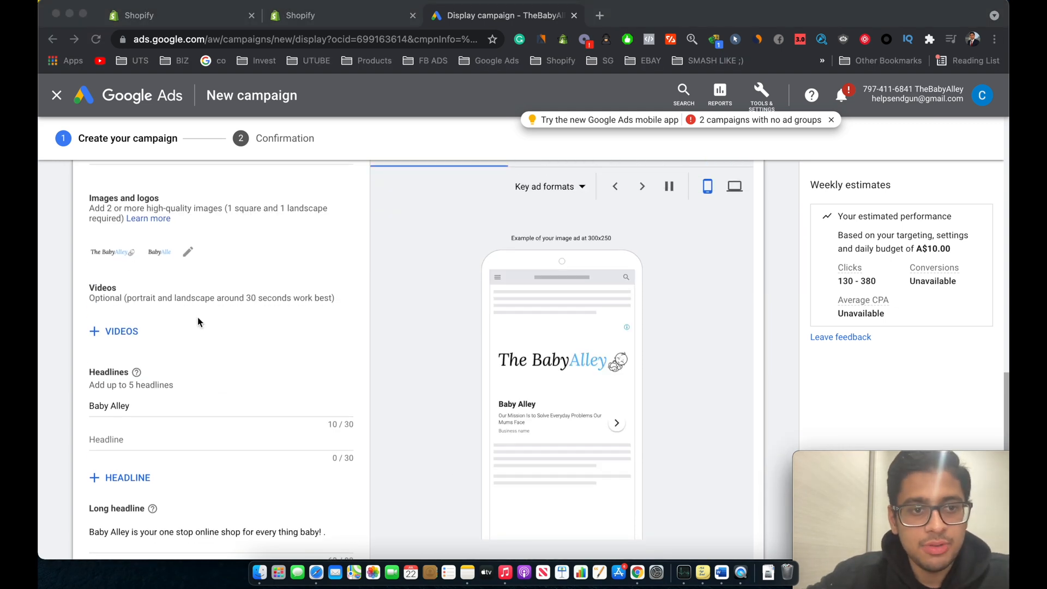
{"action": "scroll", "coordinate": [198, 317], "scroll_direction": "down", "scroll_amount": 3}
{"action": "scroll", "coordinate": [143, 303], "scroll_direction": "down", "scroll_amount": 1}
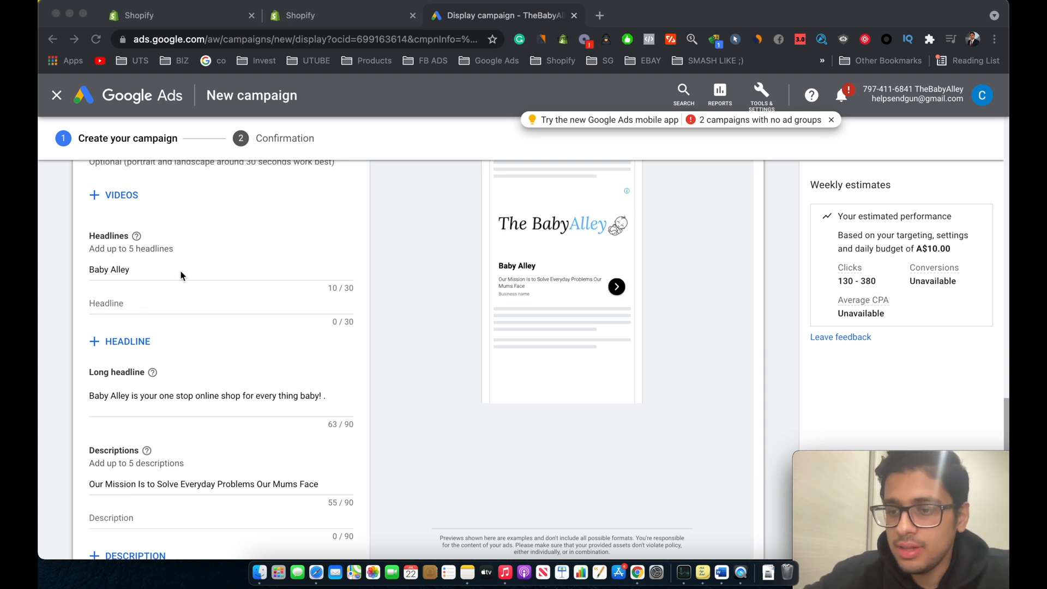
{"action": "scroll", "coordinate": [182, 276], "scroll_direction": "down", "scroll_amount": 1}
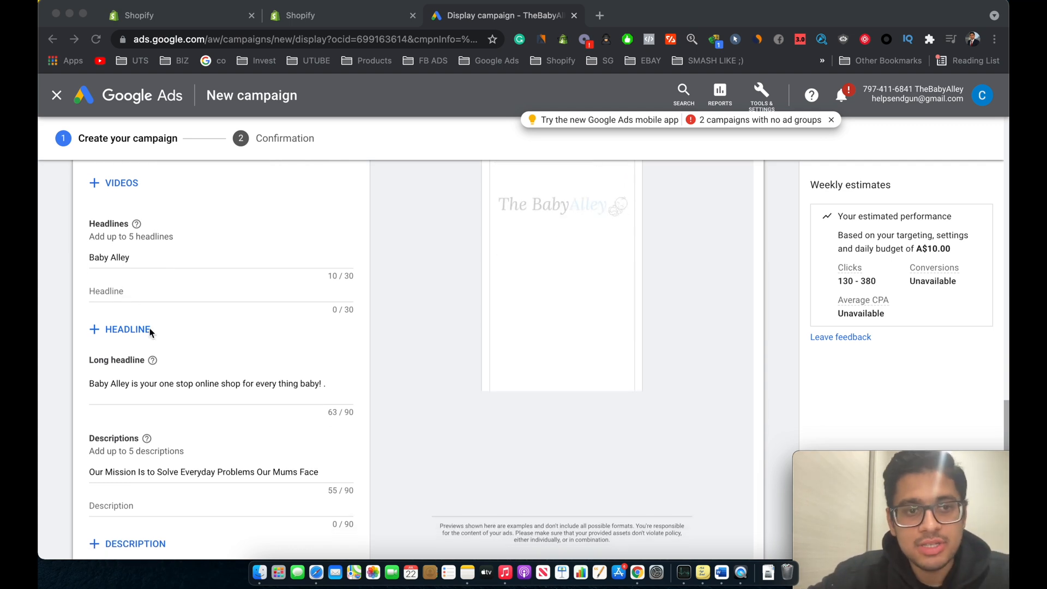
{"action": "scroll", "coordinate": [151, 332], "scroll_direction": "down", "scroll_amount": 2}
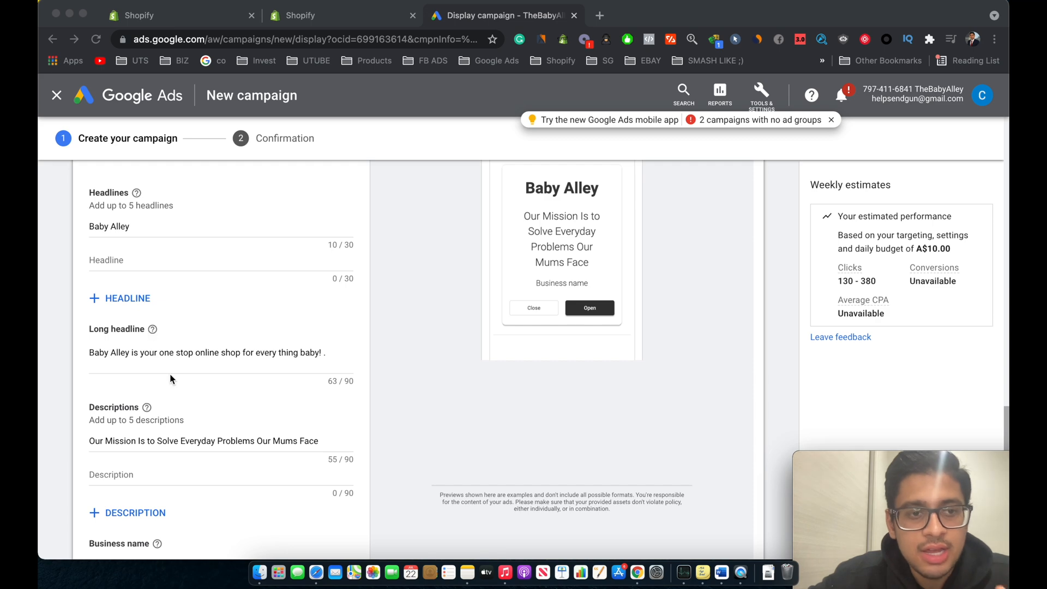
{"action": "scroll", "coordinate": [174, 382], "scroll_direction": "down", "scroll_amount": 3}
{"action": "scroll", "coordinate": [243, 282], "scroll_direction": "down", "scroll_amount": 2}
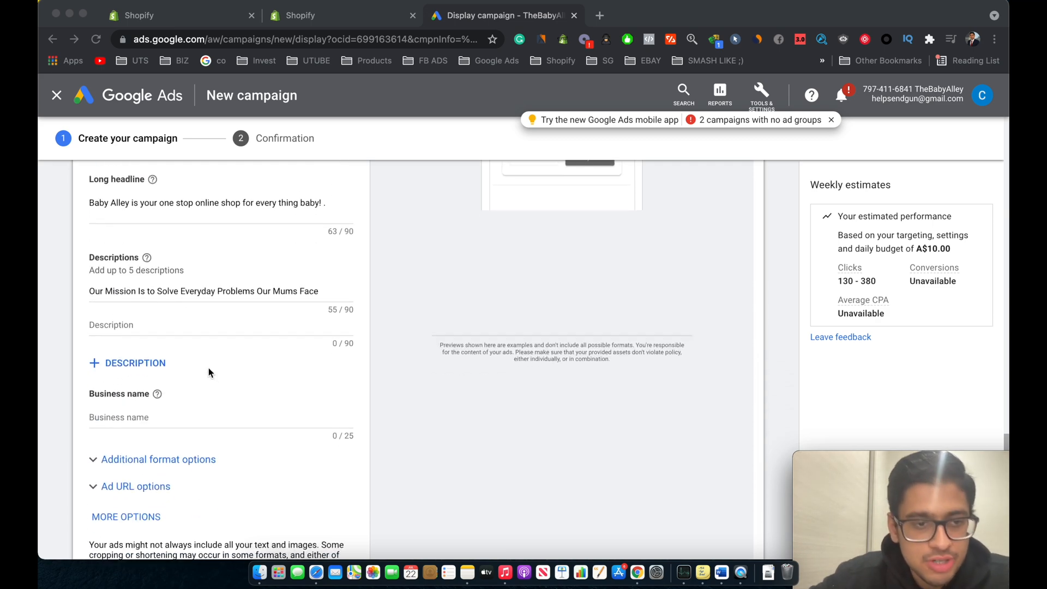
{"action": "scroll", "coordinate": [182, 282], "scroll_direction": "down", "scroll_amount": 3}
{"action": "scroll", "coordinate": [210, 306], "scroll_direction": "up", "scroll_amount": 10}
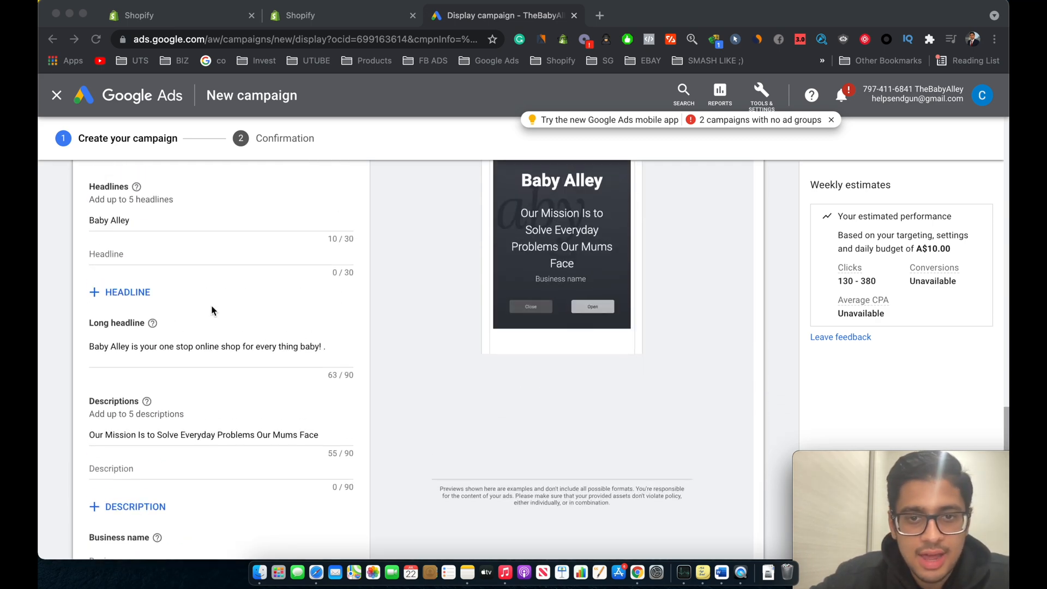
{"action": "scroll", "coordinate": [373, 382], "scroll_direction": "up", "scroll_amount": 4}
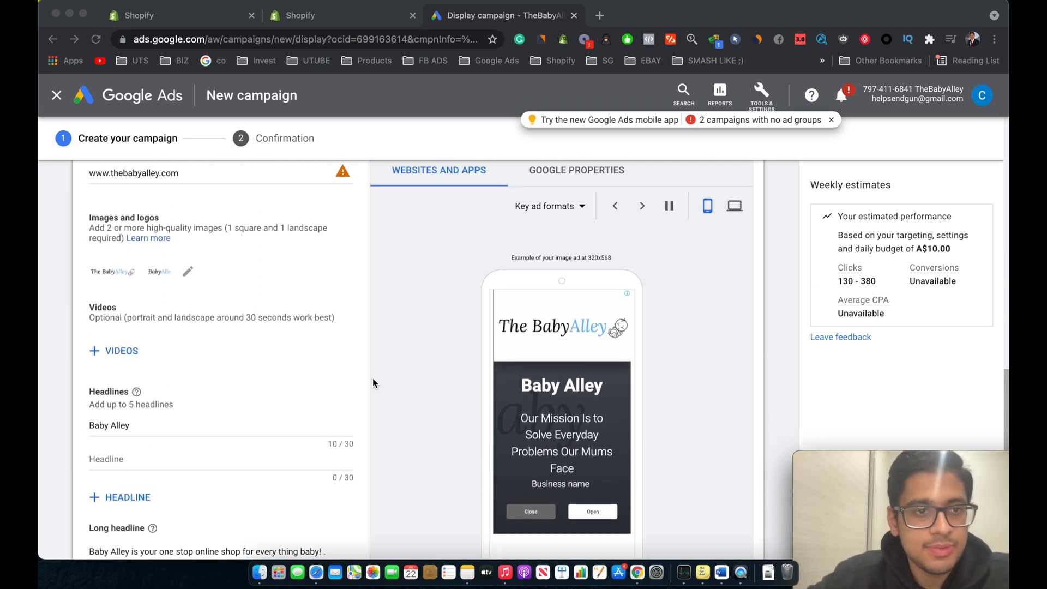
{"action": "scroll", "coordinate": [469, 415], "scroll_direction": "down", "scroll_amount": 4}
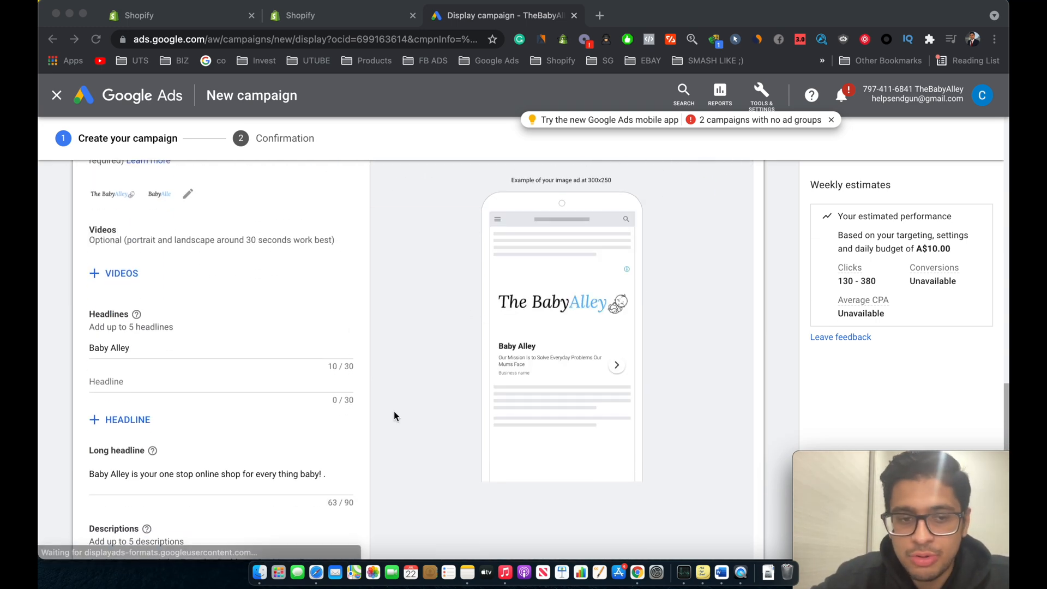
{"action": "scroll", "coordinate": [394, 412], "scroll_direction": "down", "scroll_amount": 10}
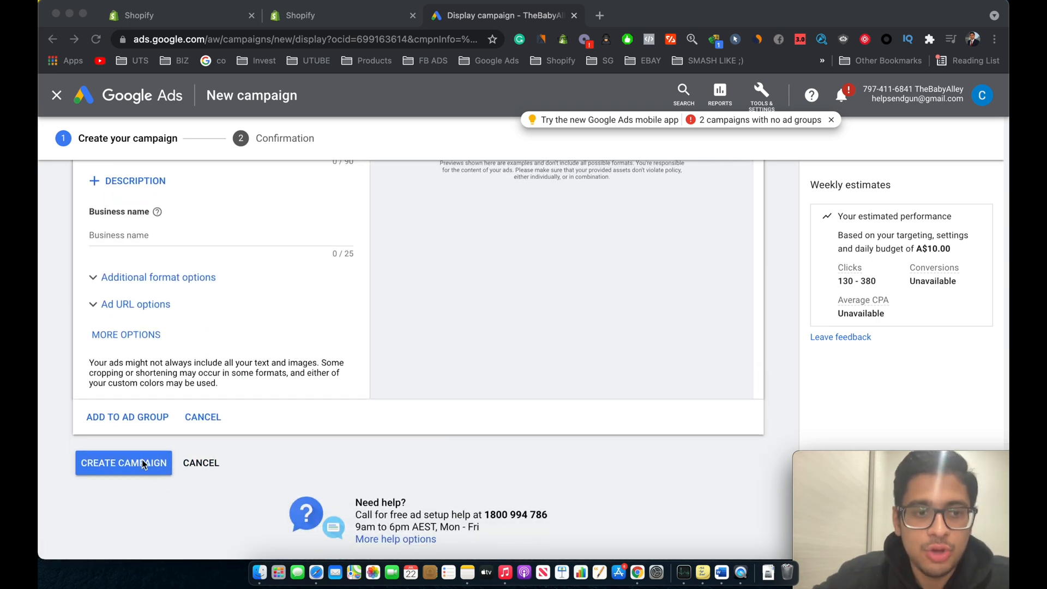
Step: Enter Baby Alley as the business name and create the campaign
{"action": "left_click", "coordinate": [139, 467]}
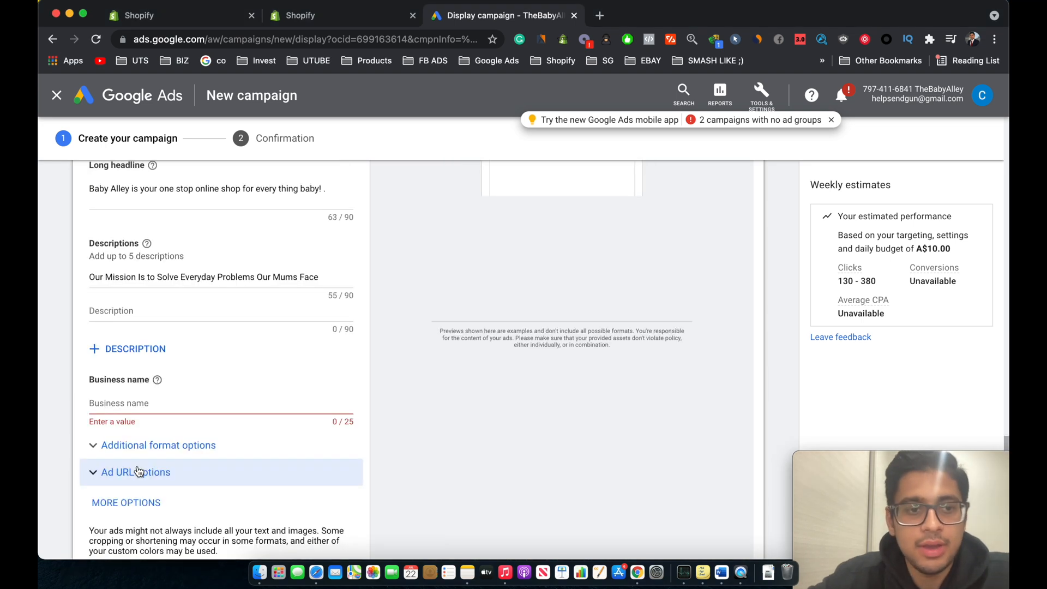
{"action": "left_click", "coordinate": [121, 402]}
{"action": "type", "text": "Baby Alley"}
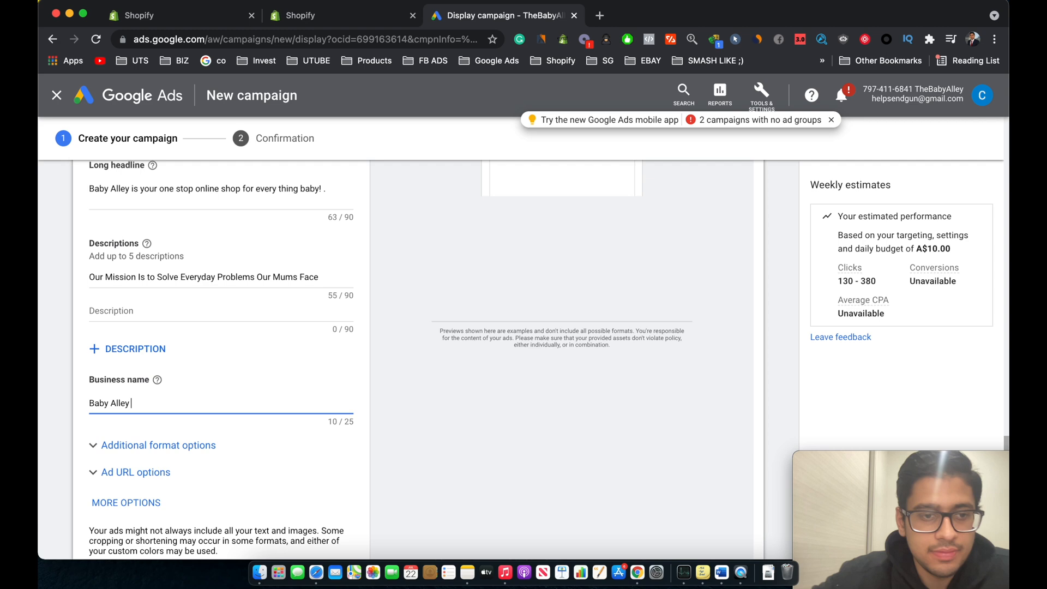
{"action": "scroll", "coordinate": [218, 382], "scroll_direction": "down", "scroll_amount": 5}
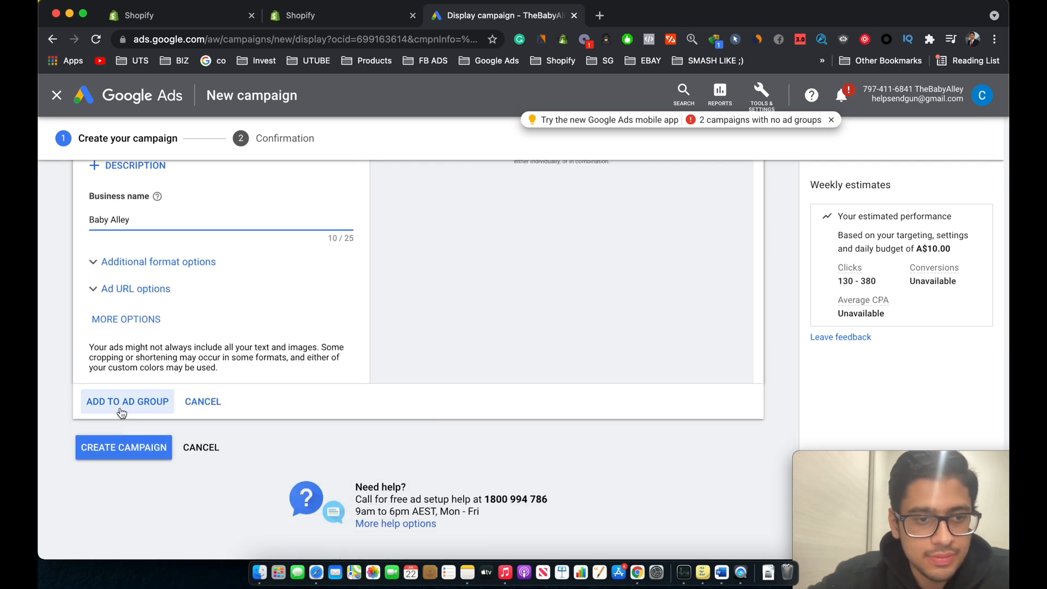
{"action": "left_click", "coordinate": [98, 446]}
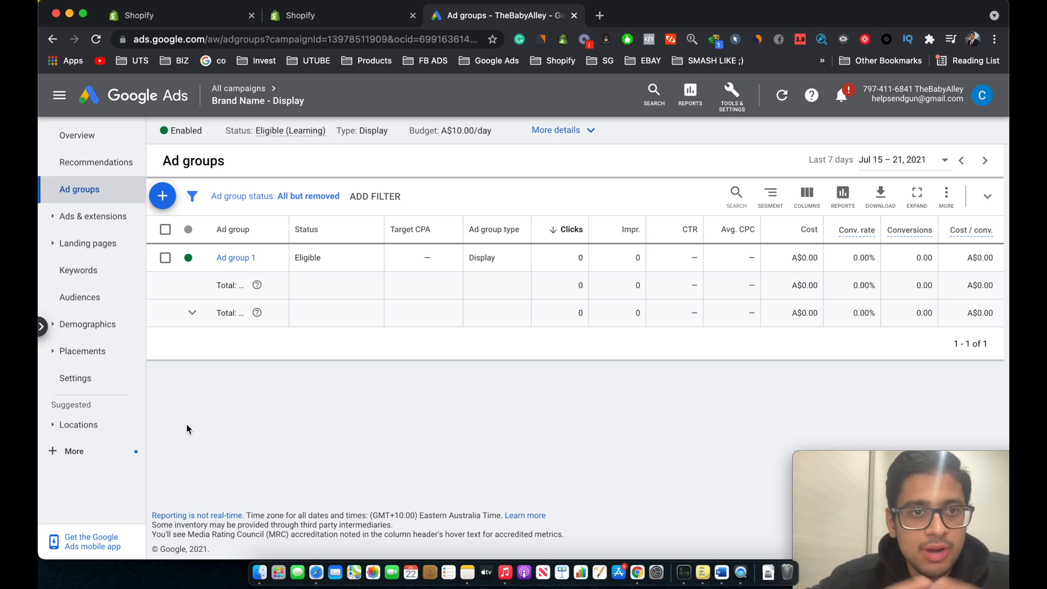
Step: Open the campaign's ads list to check the new responsive display ad
{"action": "left_click", "coordinate": [111, 216]}
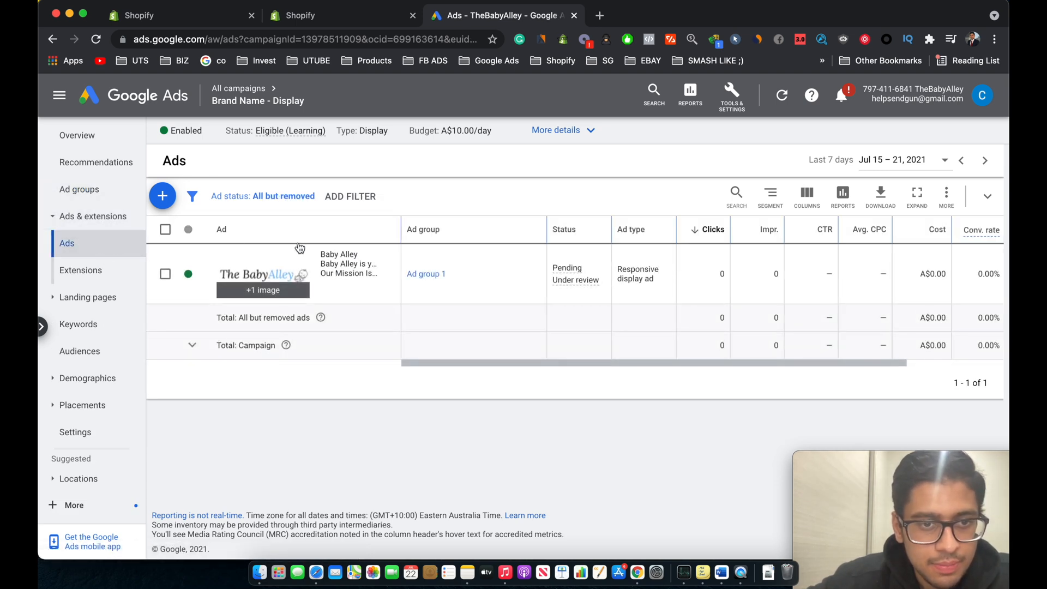
{"action": "scroll", "coordinate": [431, 278], "scroll_direction": "right", "scroll_amount": 3}
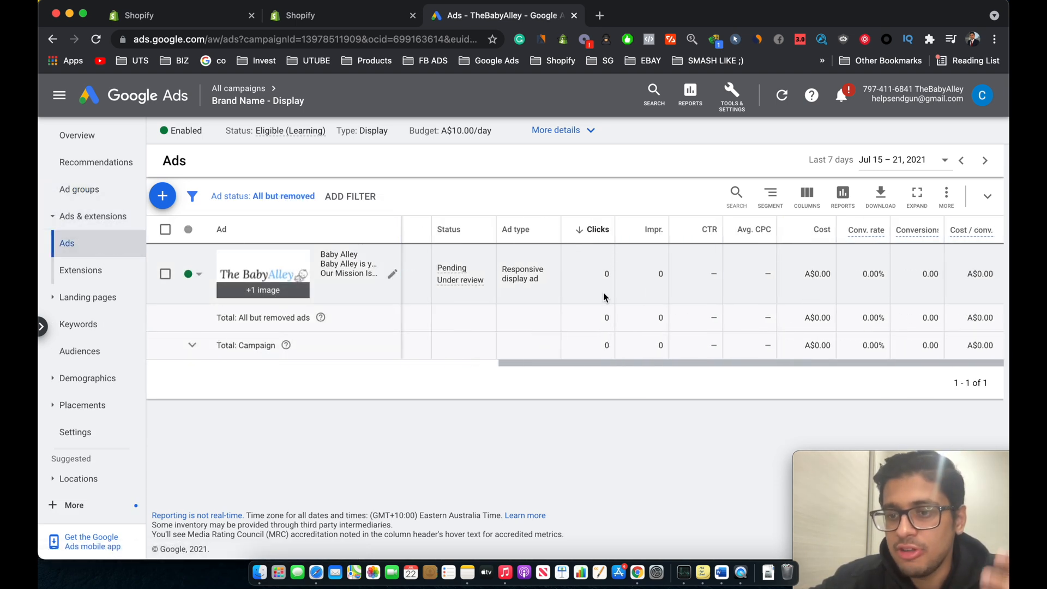
{"action": "scroll", "coordinate": [411, 305], "scroll_direction": "left", "scroll_amount": 3}
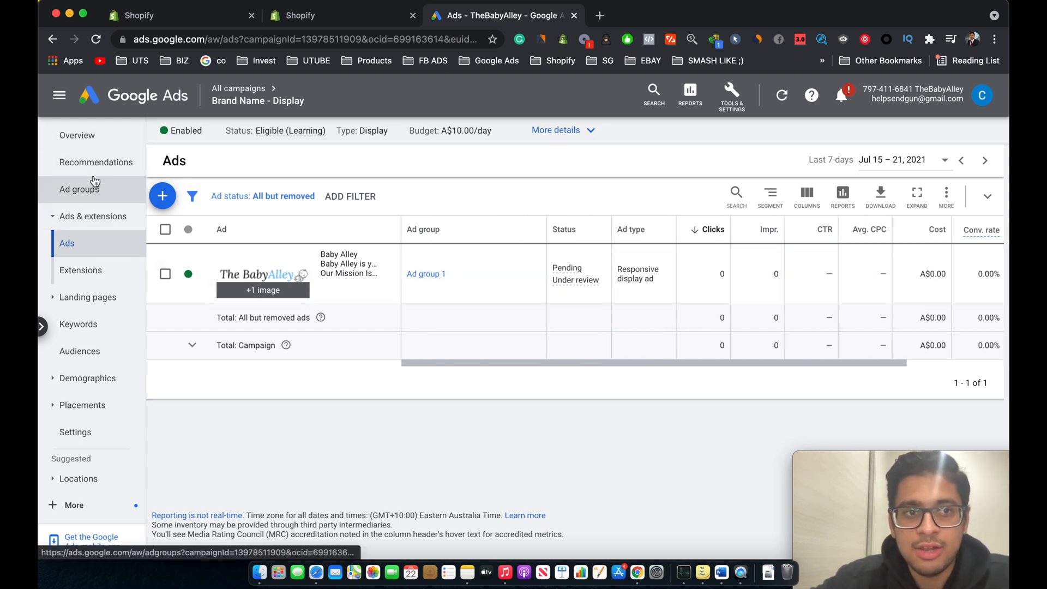
Step: Open the campaign overview and examine its performance chart, ad preview and targeted locations
{"action": "left_click", "coordinate": [95, 135]}
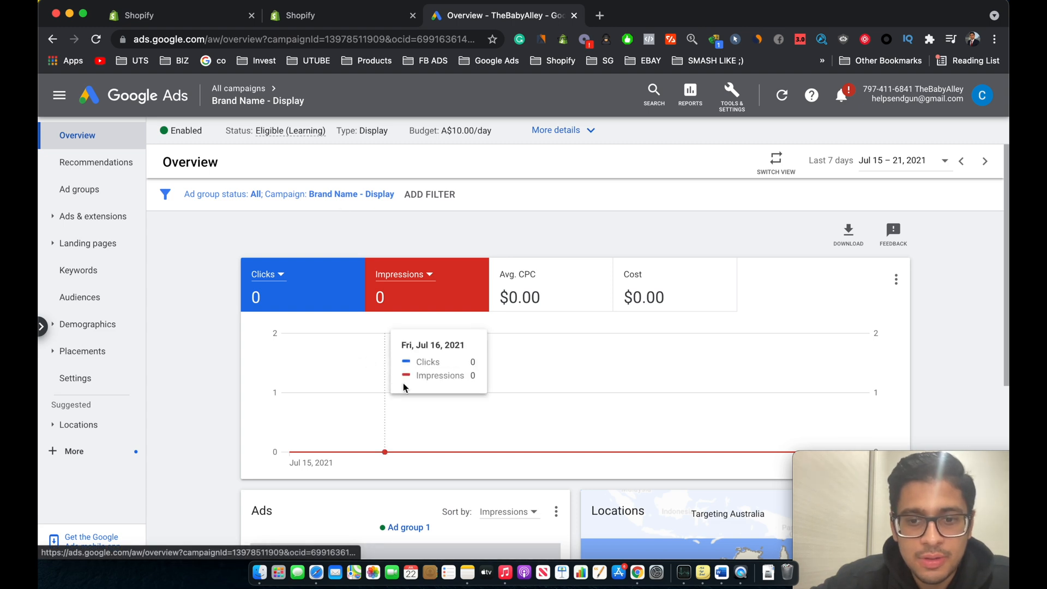
{"action": "scroll", "coordinate": [404, 383], "scroll_direction": "down", "scroll_amount": 2}
{"action": "scroll", "coordinate": [549, 395], "scroll_direction": "up", "scroll_amount": 2}
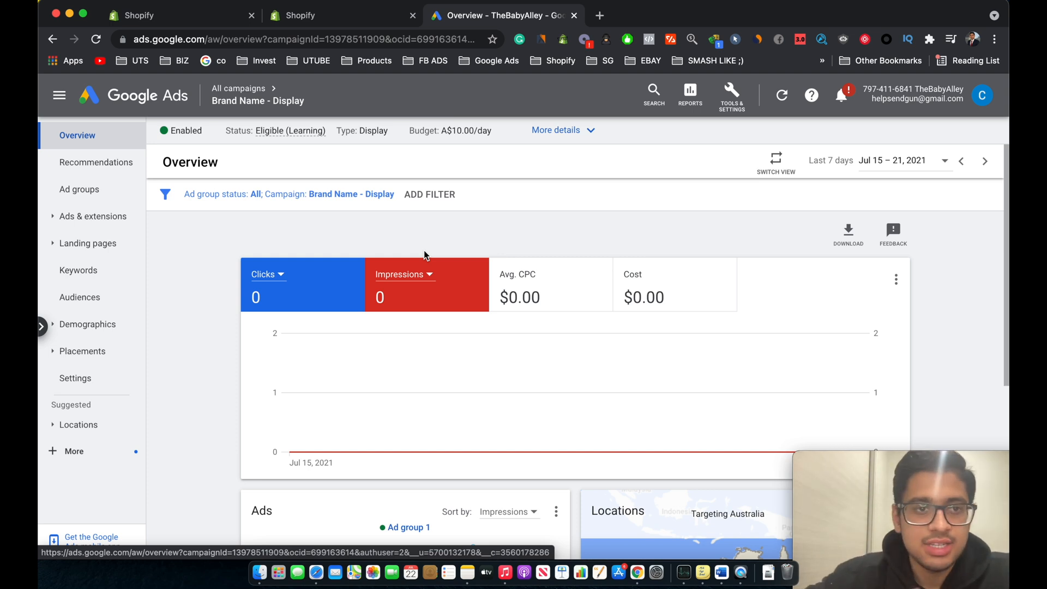
{"action": "scroll", "coordinate": [424, 252], "scroll_direction": "down", "scroll_amount": 3}
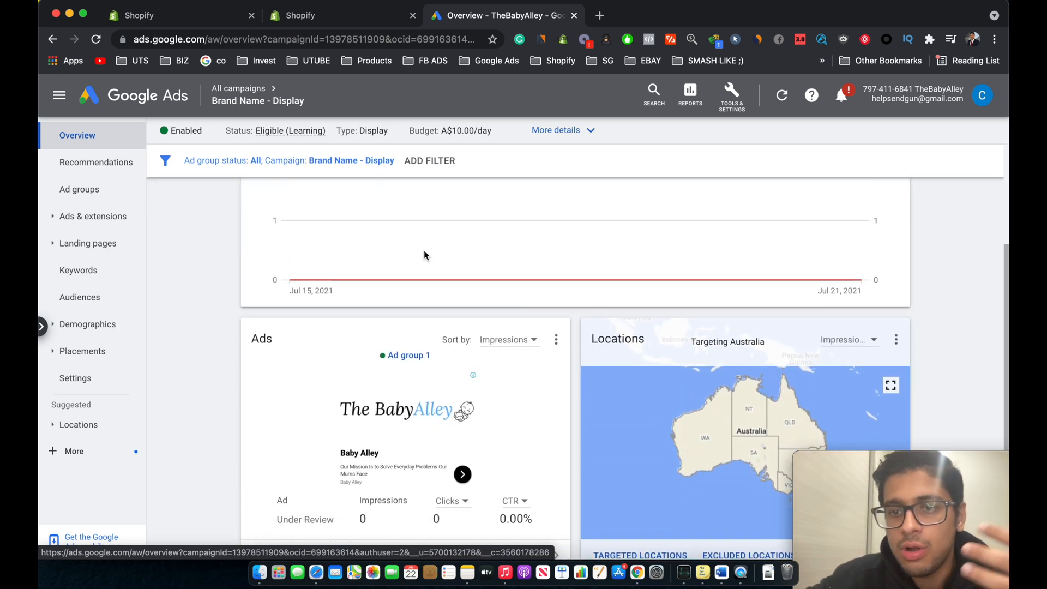
{"action": "scroll", "coordinate": [423, 255], "scroll_direction": "down", "scroll_amount": 1}
{"action": "scroll", "coordinate": [730, 349], "scroll_direction": "down", "scroll_amount": 2}
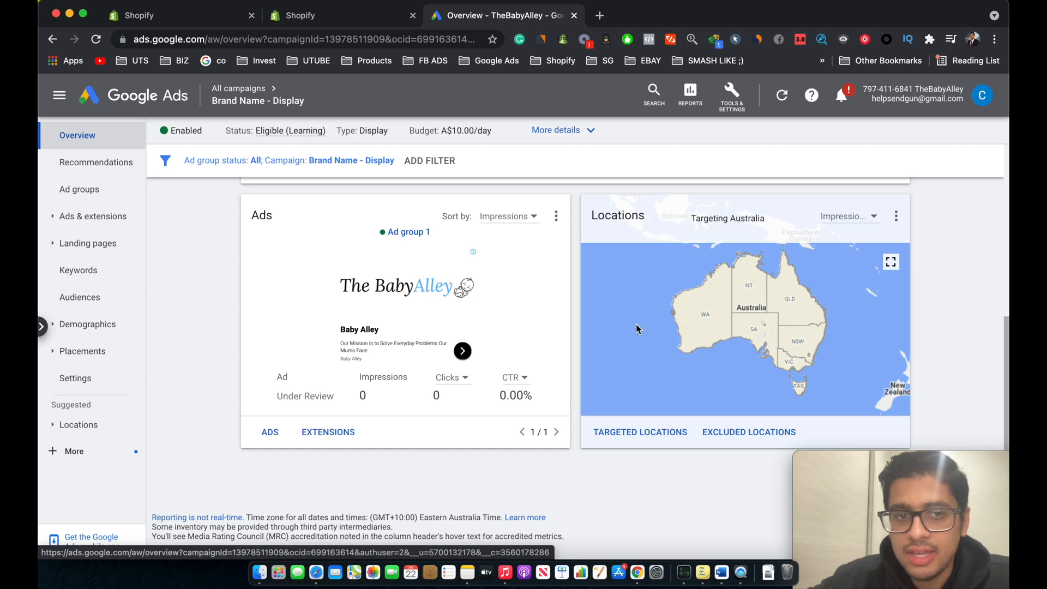
{"action": "scroll", "coordinate": [240, 484], "scroll_direction": "up", "scroll_amount": 5}
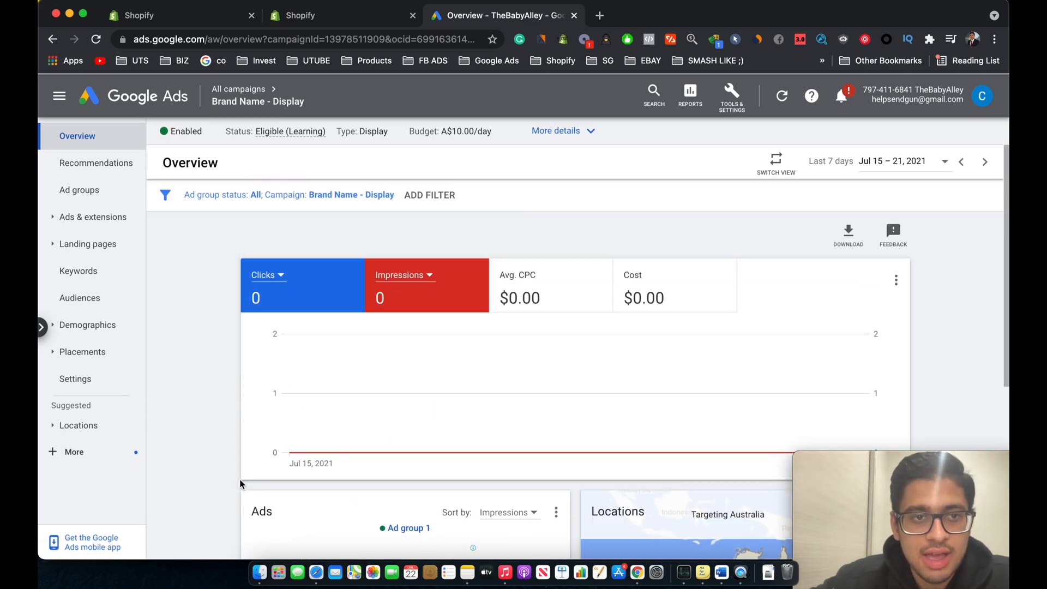